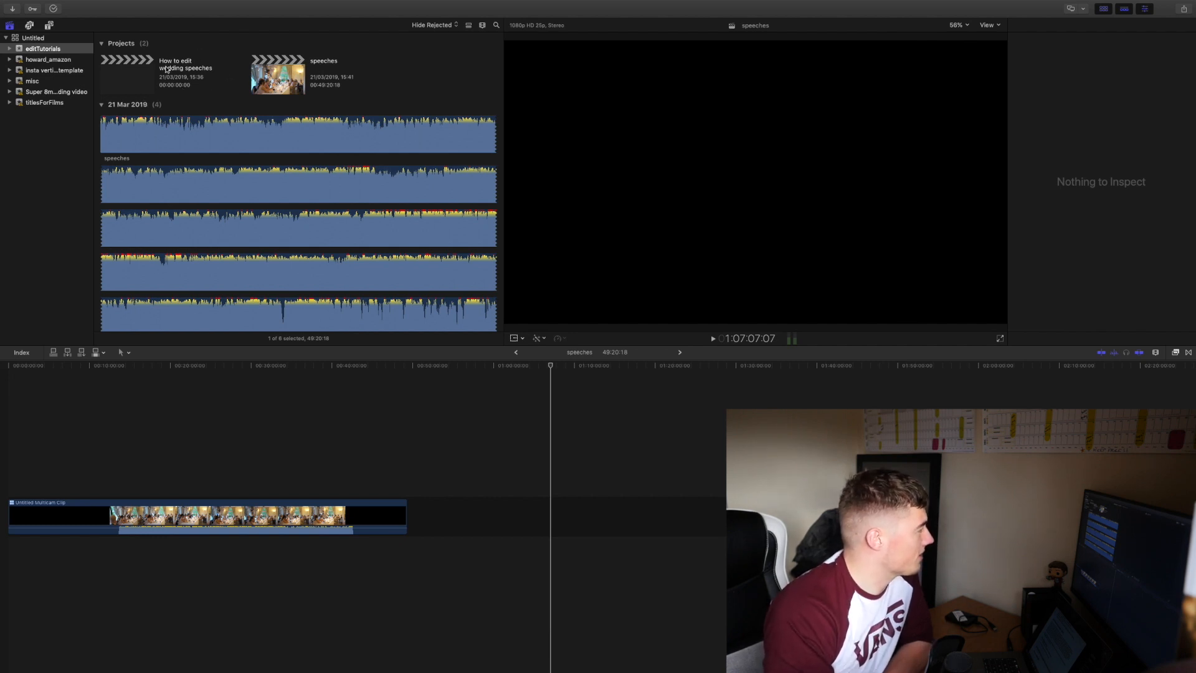
# Select the speeches audio clip in the browser and look over its full waveform
pyautogui.scroll(-5, 453, 83)
pyautogui.scroll(5, 452, 83)
pyautogui.scroll(-15, 452, 83)
pyautogui.scroll(-5, 451, 82)
pyautogui.scroll(20, 450, 80)
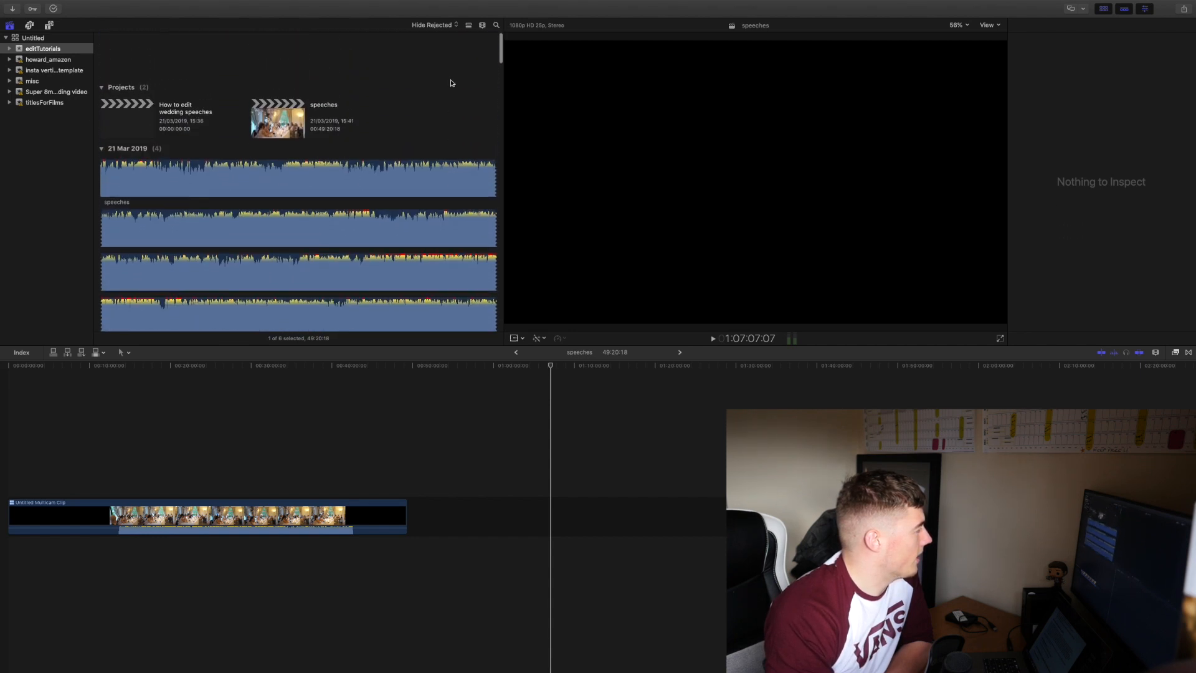
pyautogui.click(392, 134)
pyautogui.scroll(-3, 391, 138)
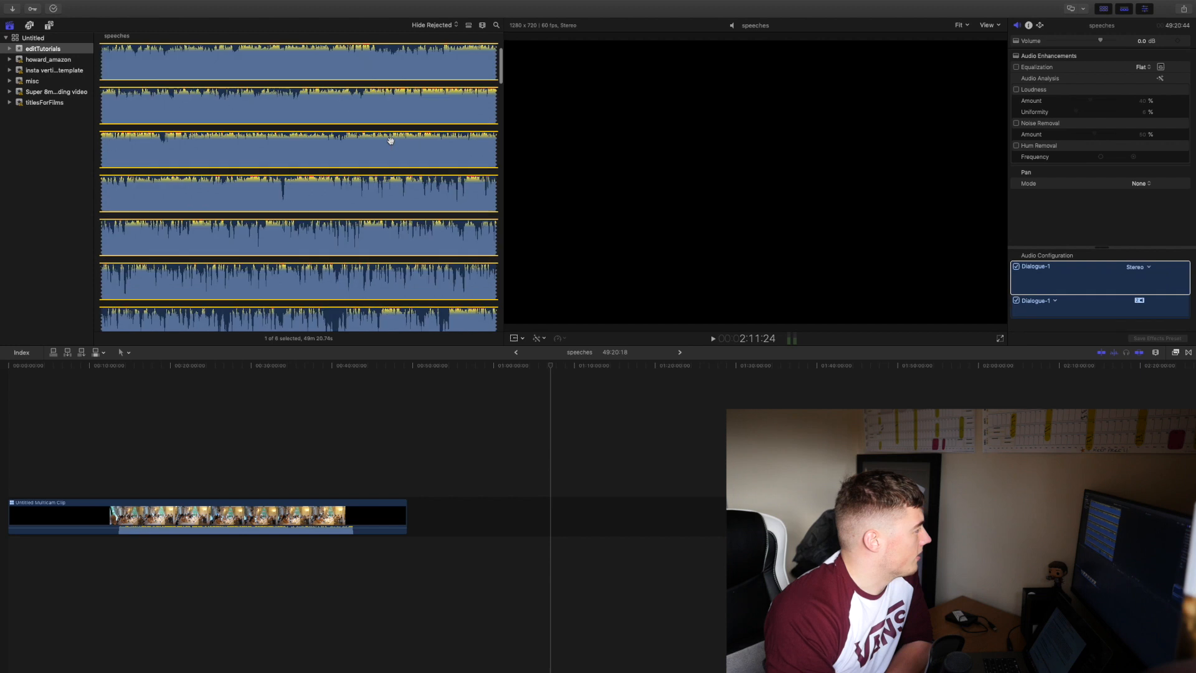
pyautogui.scroll(-6, 375, 135)
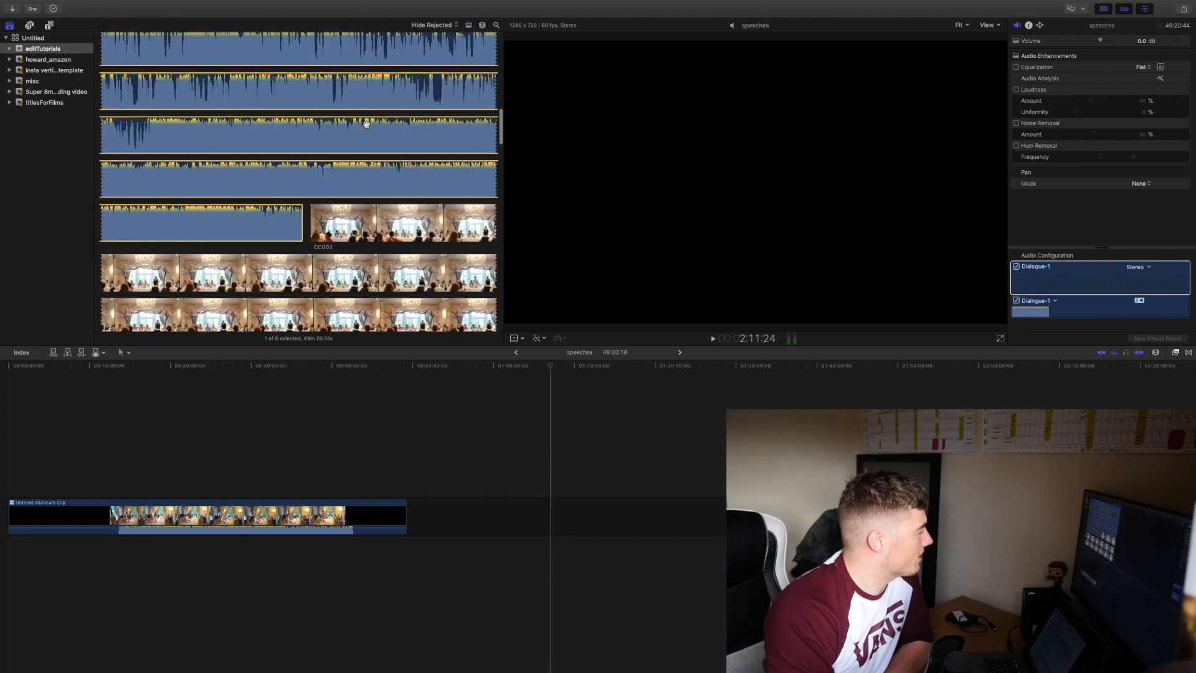
pyautogui.scroll(15, 293, 100)
pyautogui.scroll(-12, 374, 187)
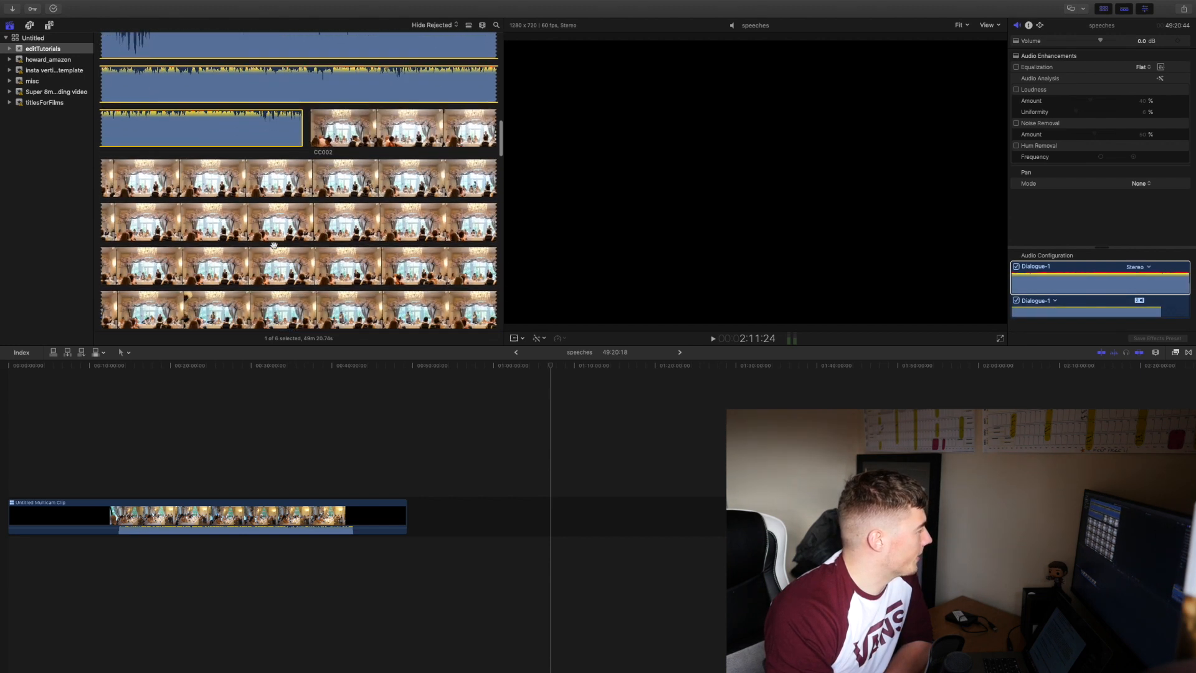
pyautogui.scroll(-2, 422, 227)
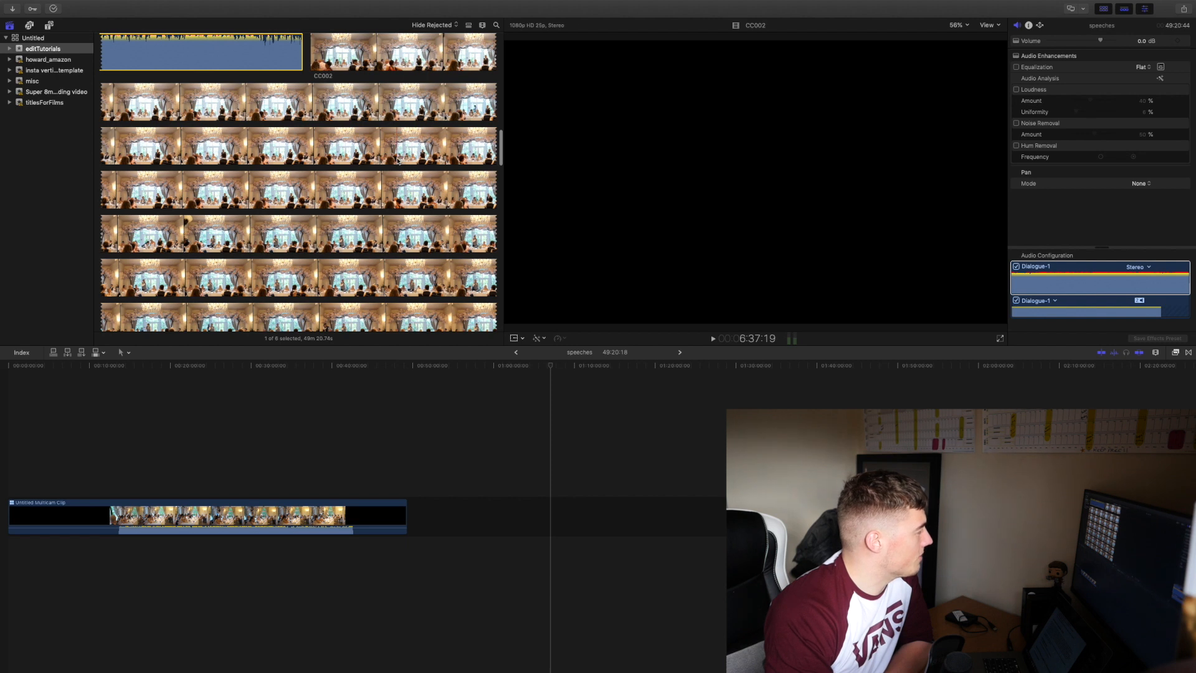
# Select the CC002 wide-angle clip in the browser and skim its footage
pyautogui.click(397, 161)
pyautogui.scroll(-1, 389, 157)
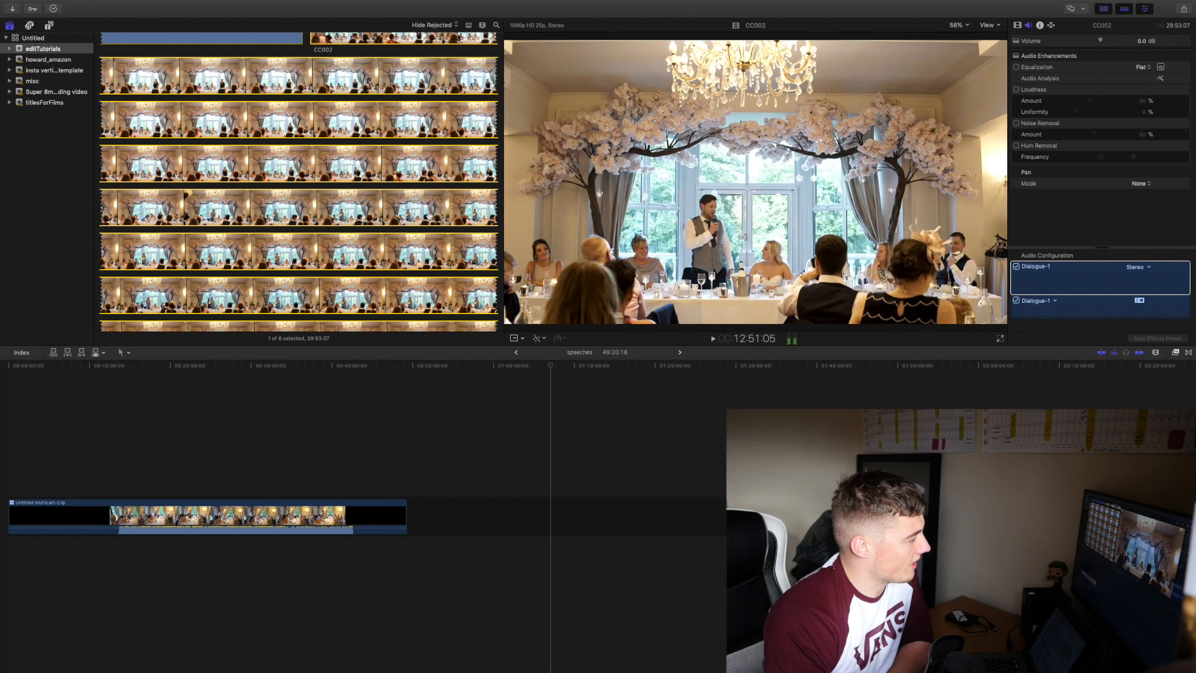
pyautogui.scroll(-5, 429, 216)
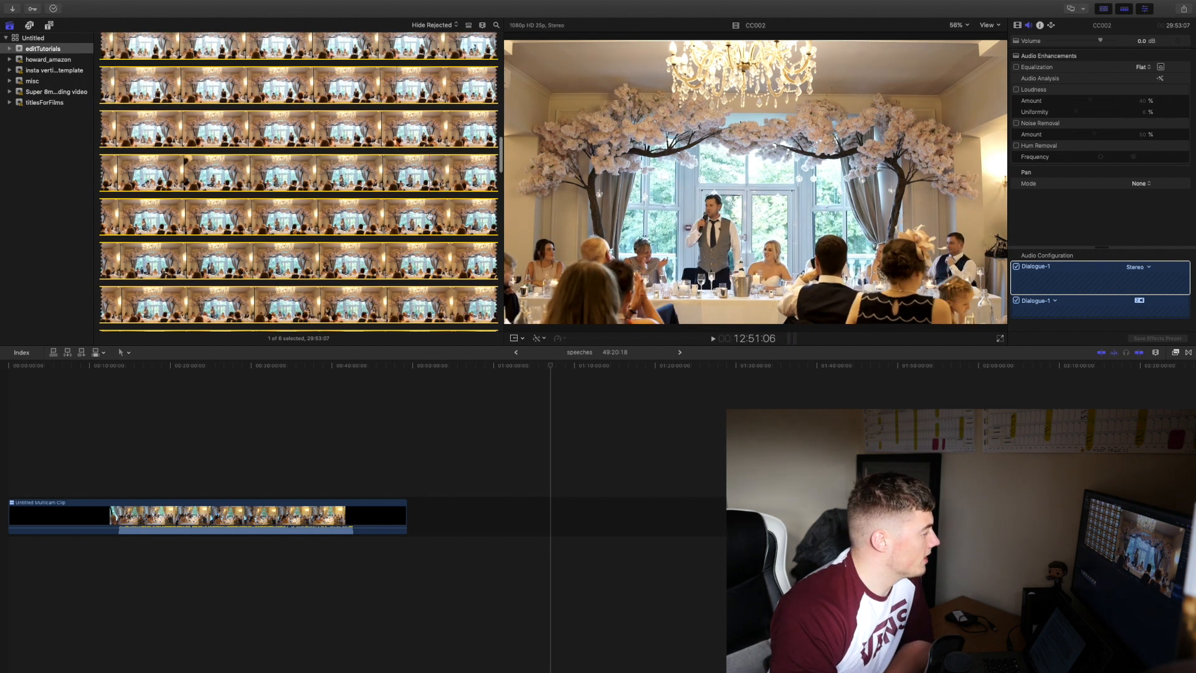
# Select the C0260 side-angle clip in the browser and skim its footage
pyautogui.scroll(-3, 428, 216)
pyautogui.click(370, 134)
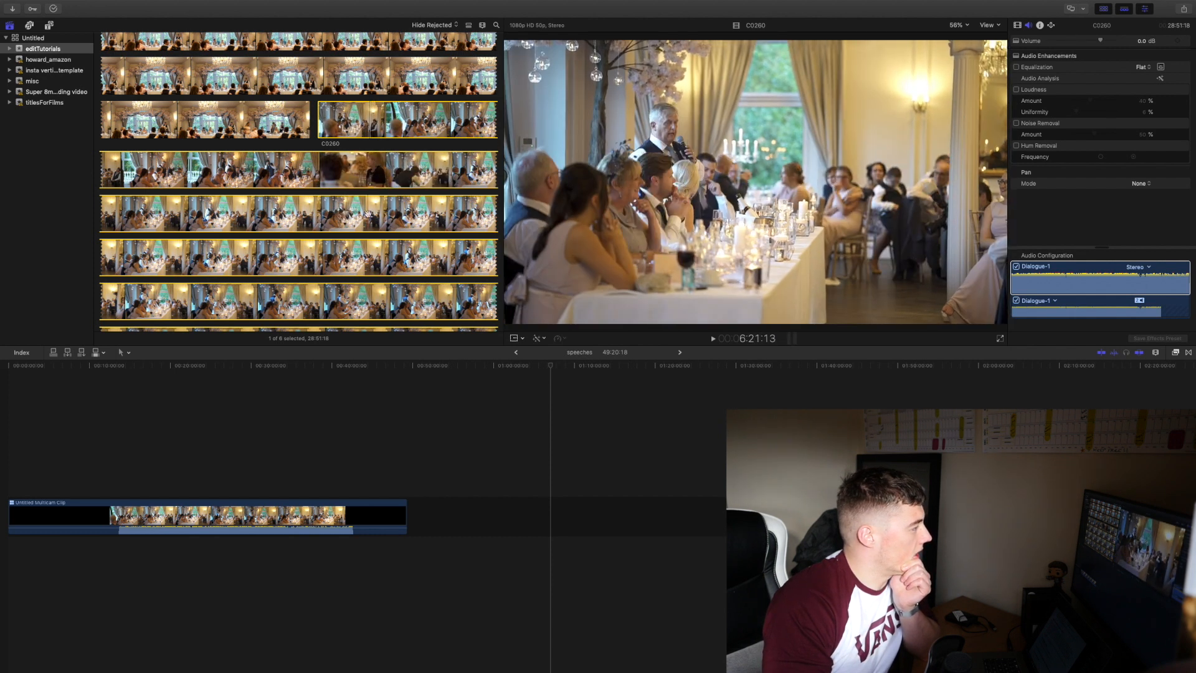
pyautogui.scroll(-3, 368, 214)
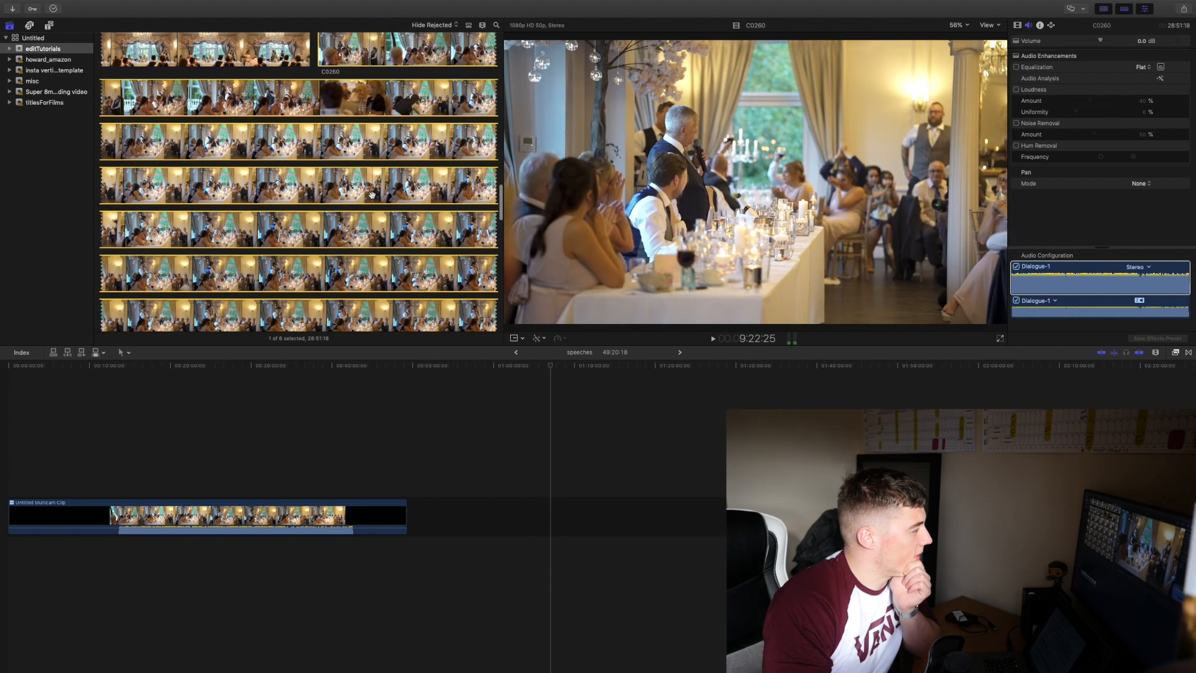
# Skim back and forth between the CC002 and C0260 clips to compare what each camera angle covers
pyautogui.scroll(5, 383, 273)
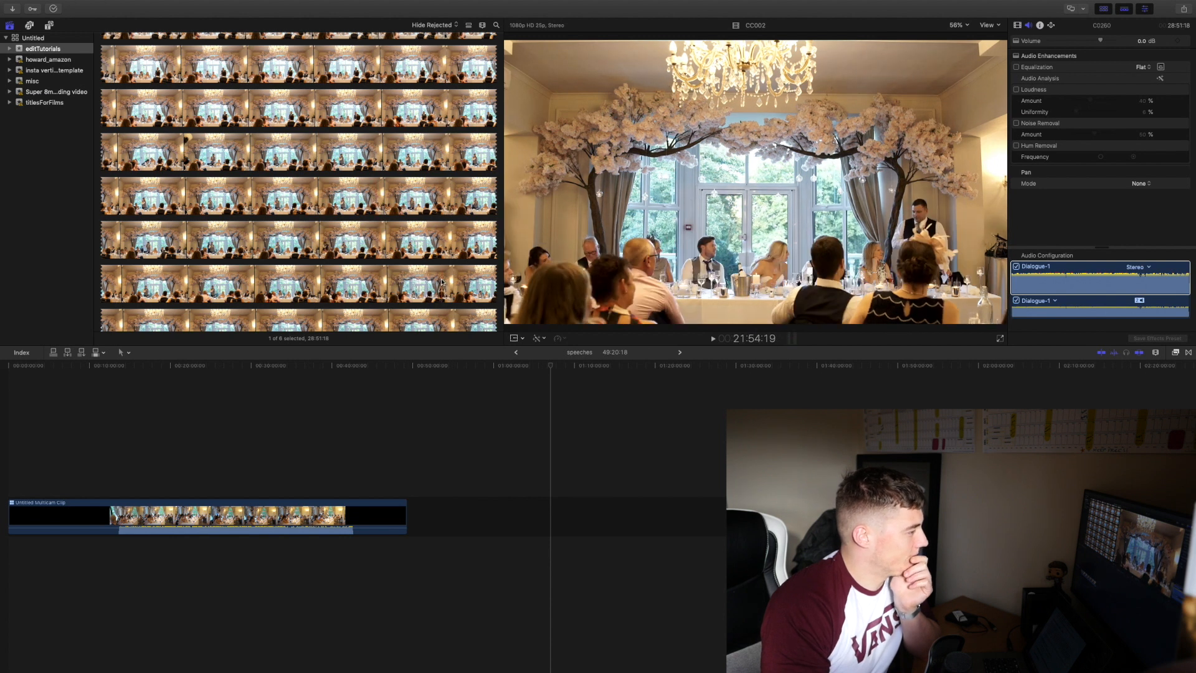
pyautogui.scroll(-10, 442, 283)
pyautogui.scroll(5, 442, 282)
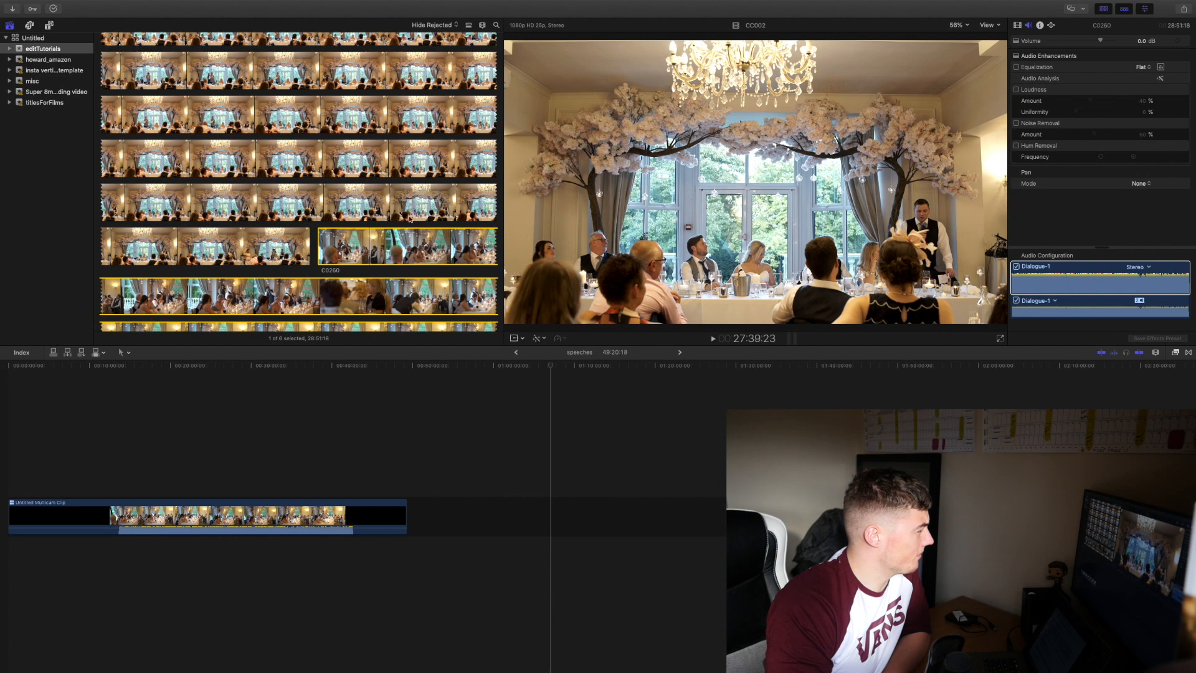
pyautogui.scroll(-5, 398, 249)
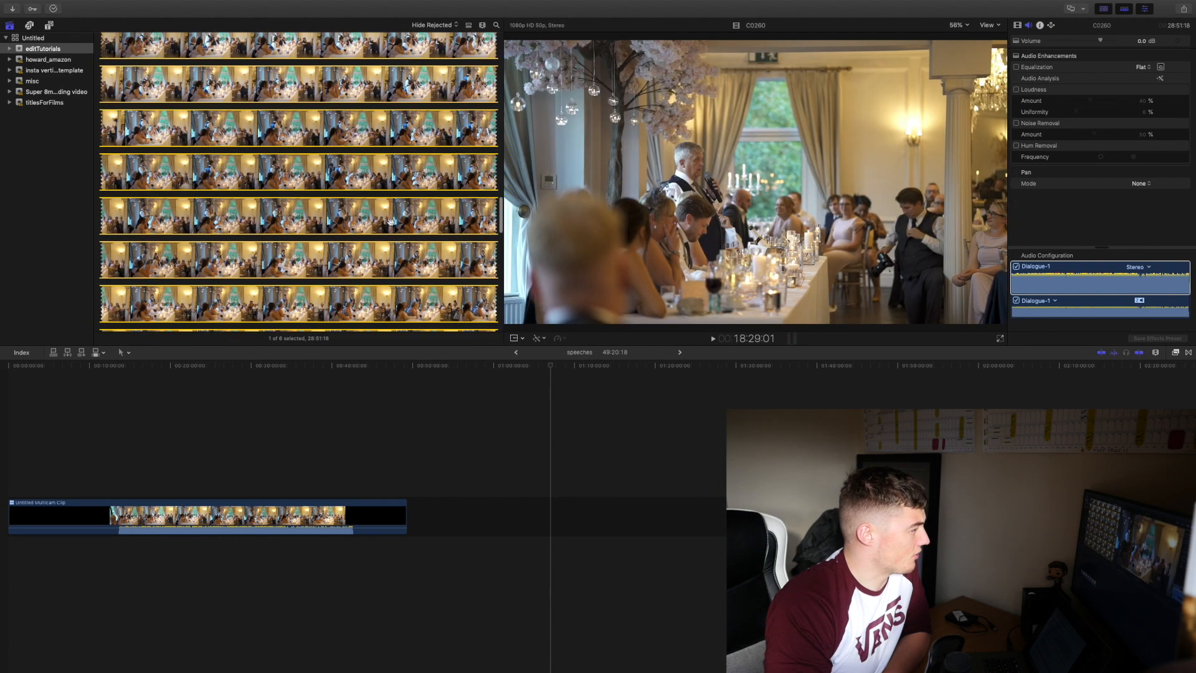
pyautogui.scroll(5, 368, 205)
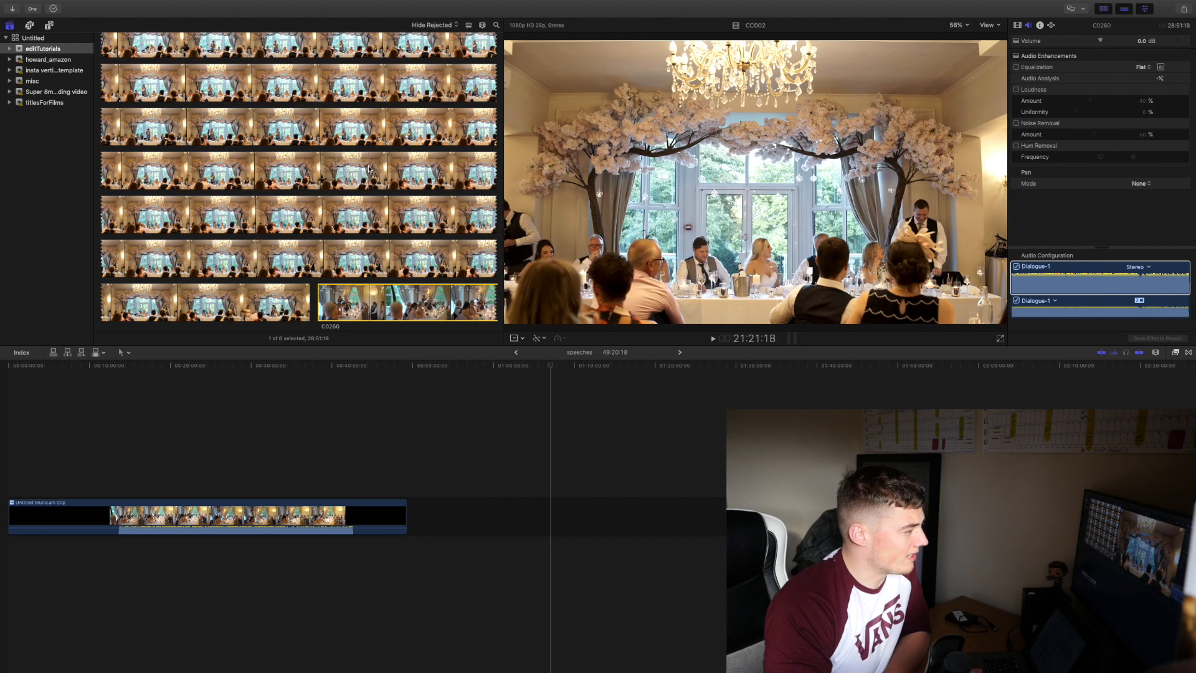
pyautogui.scroll(-5, 368, 207)
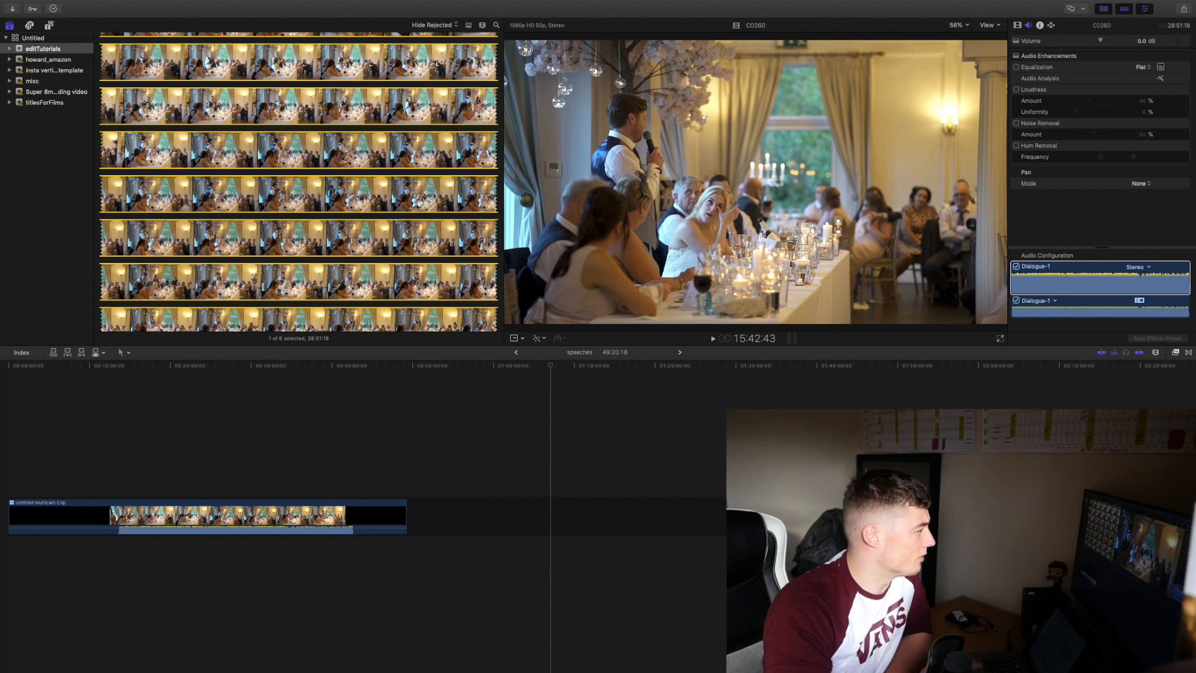
pyautogui.scroll(-5, 420, 202)
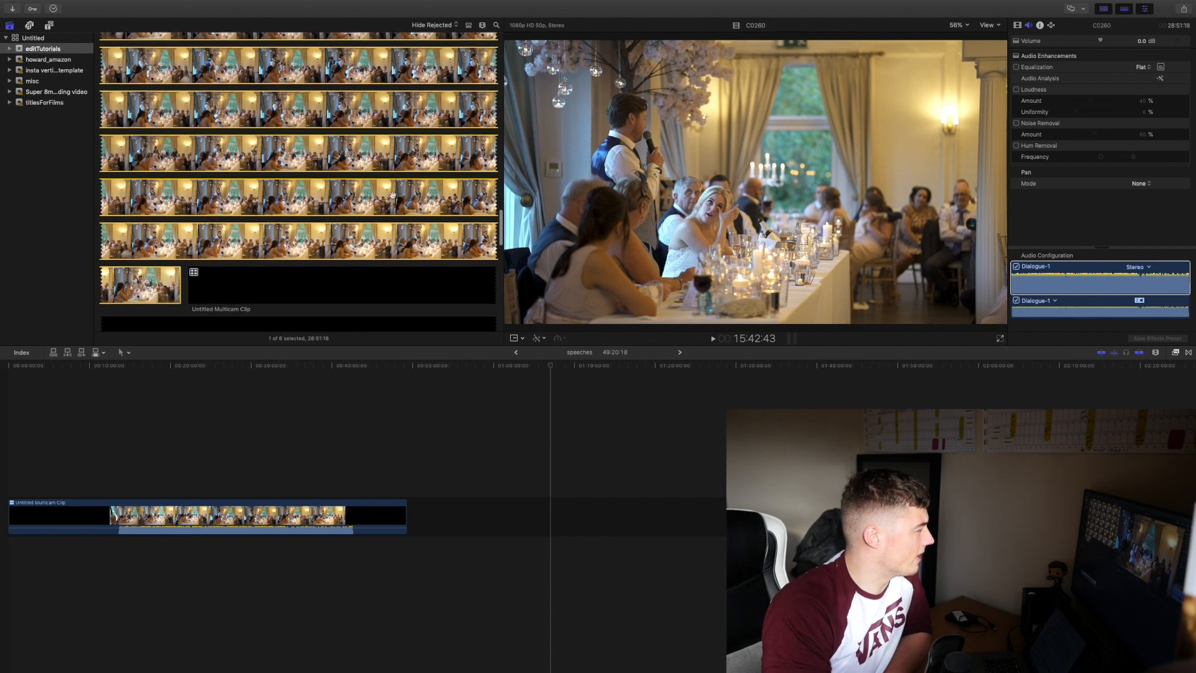
pyautogui.scroll(3, 386, 177)
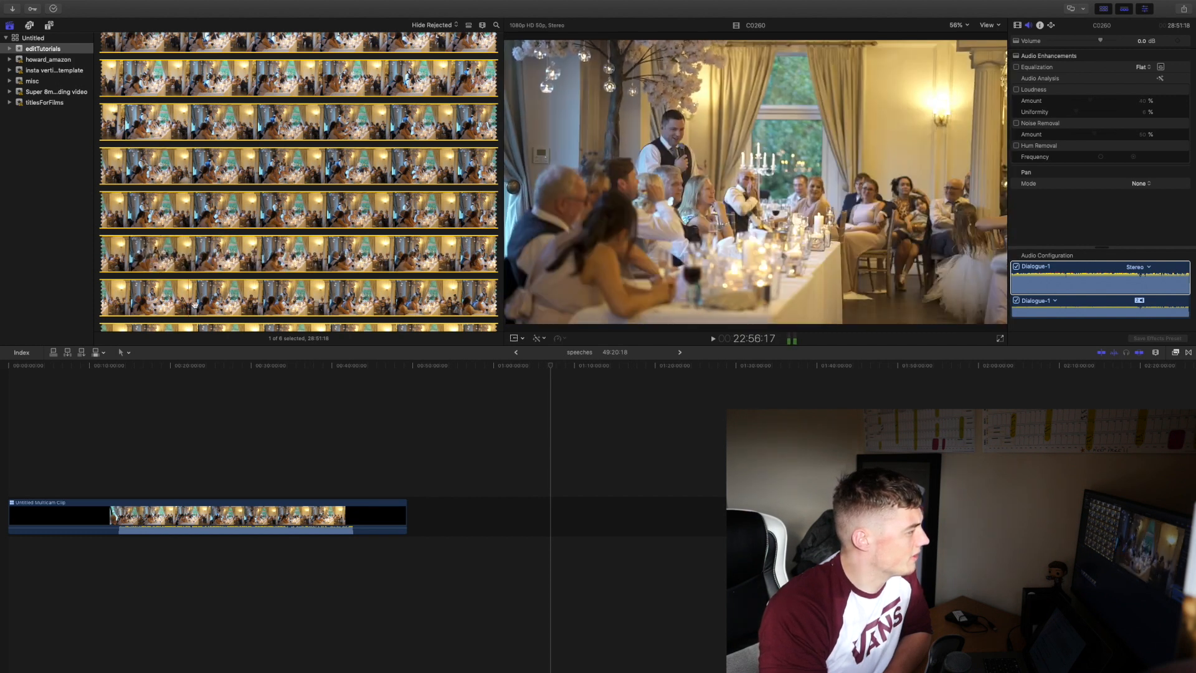
# Select CC002, C0260 and the speeches audio clip in turn to review the three sources
pyautogui.scroll(15, 213, 307)
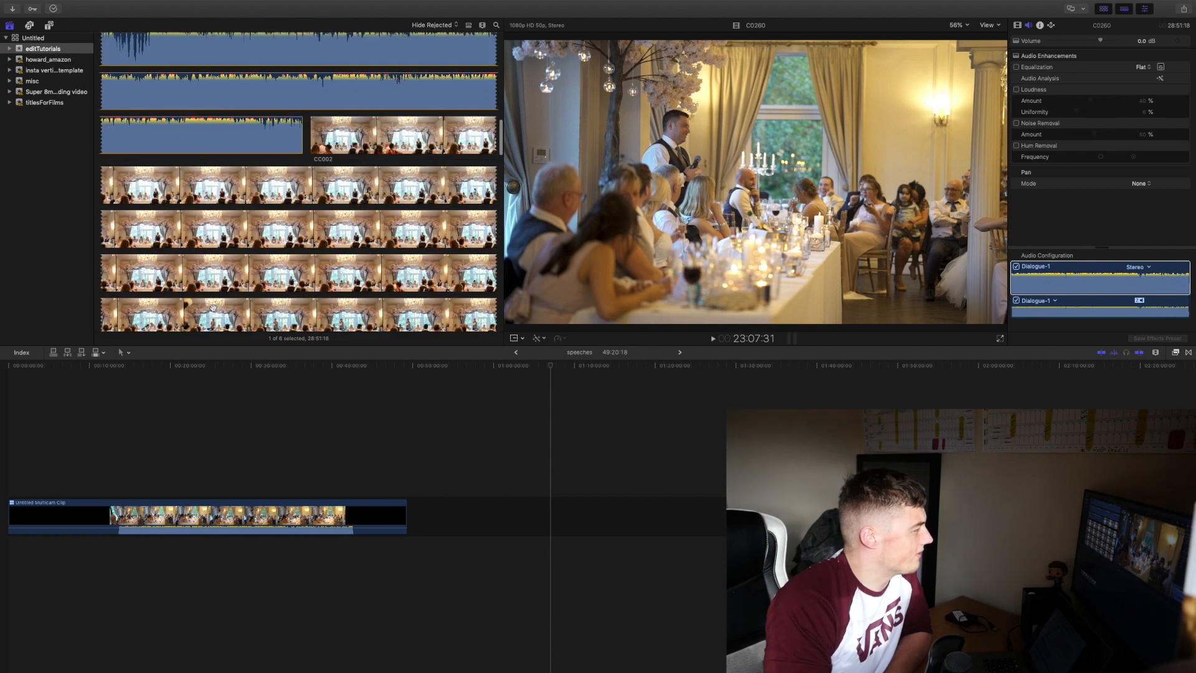
pyautogui.click(319, 220)
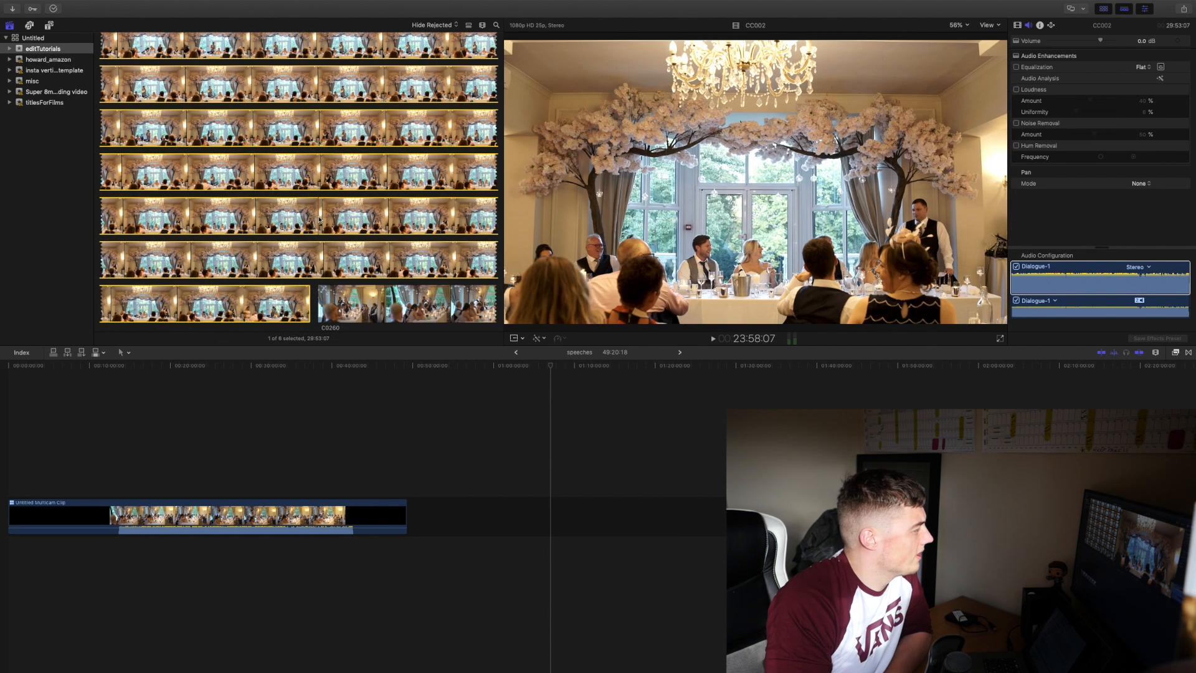
pyautogui.scroll(-5, 319, 219)
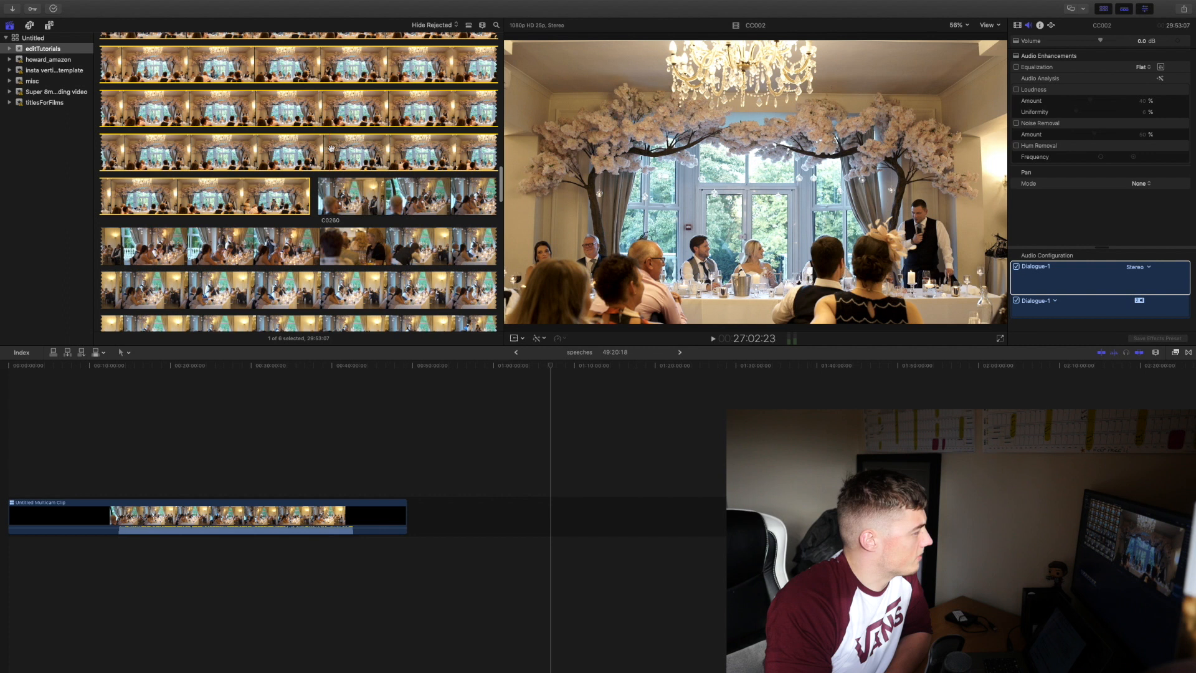
pyautogui.click(360, 208)
pyautogui.scroll(15, 409, 197)
pyautogui.scroll(5, 409, 198)
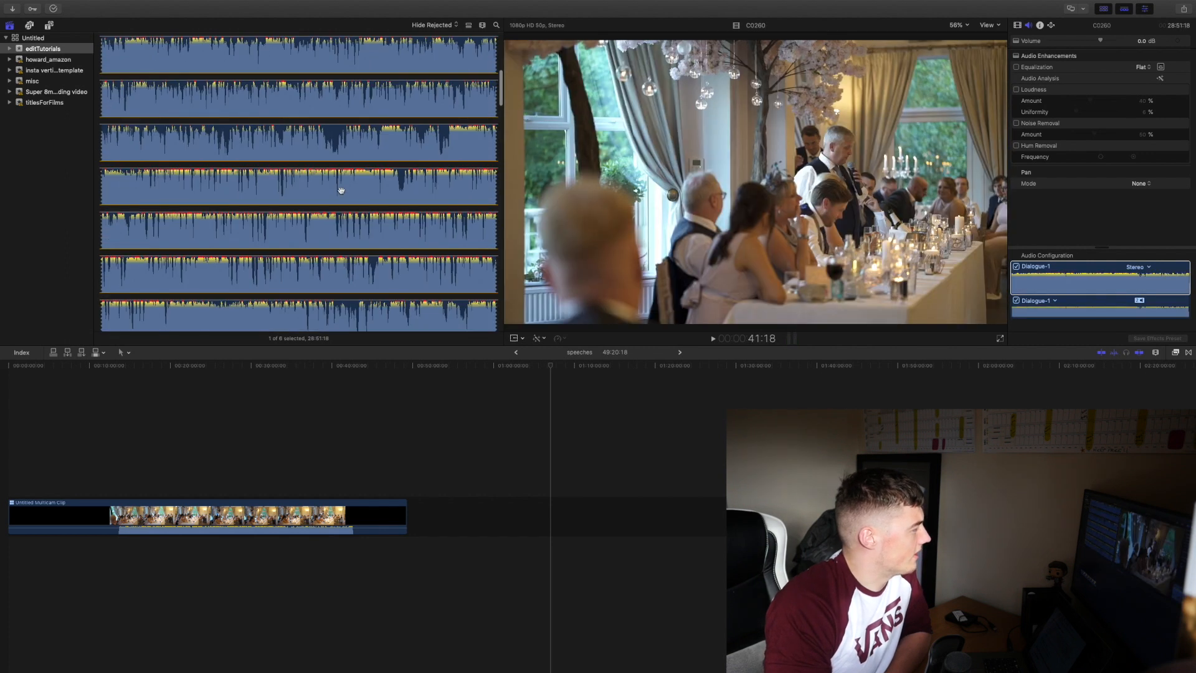
pyautogui.click(339, 187)
pyautogui.scroll(10, 341, 189)
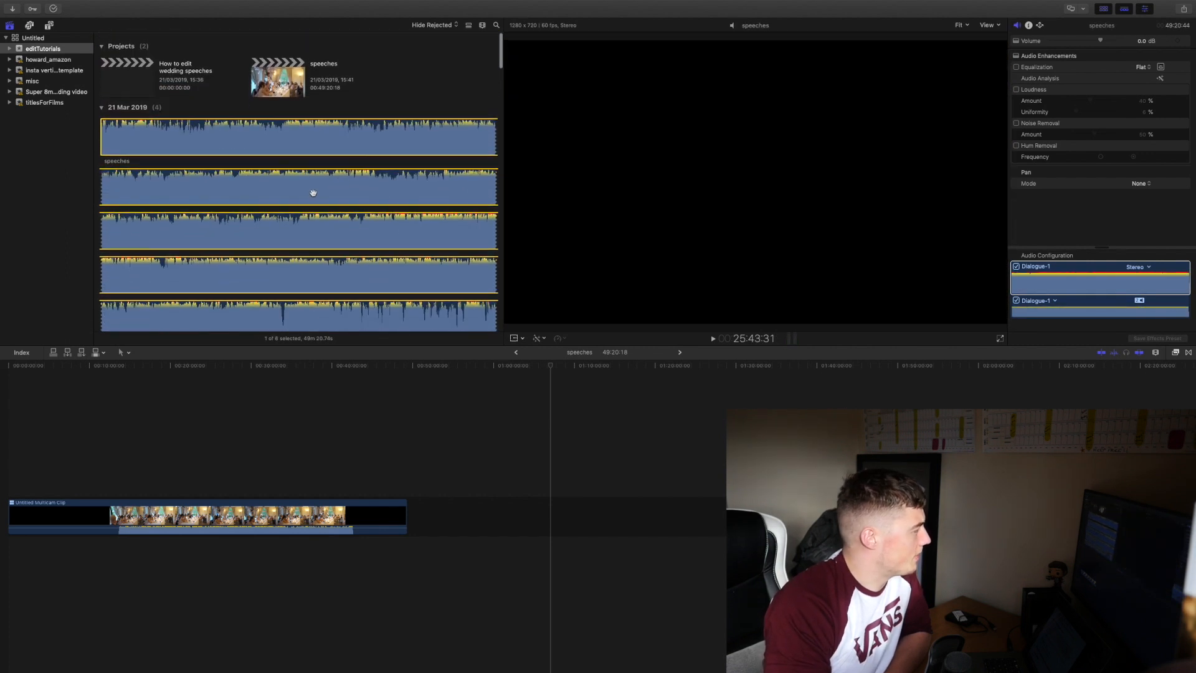
# Look over the continuous speeches audio recording alongside the footage of both camera clips in the browser
pyautogui.scroll(-12, 420, 197)
pyautogui.scroll(10, 420, 194)
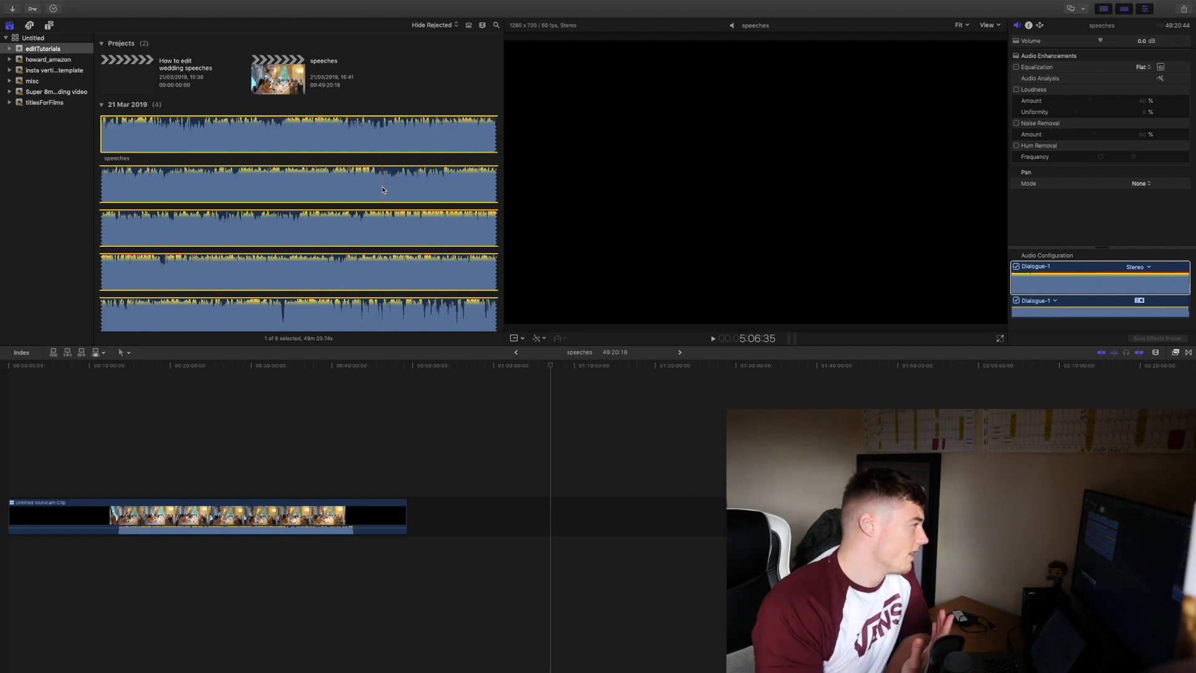
pyautogui.scroll(-15, 383, 190)
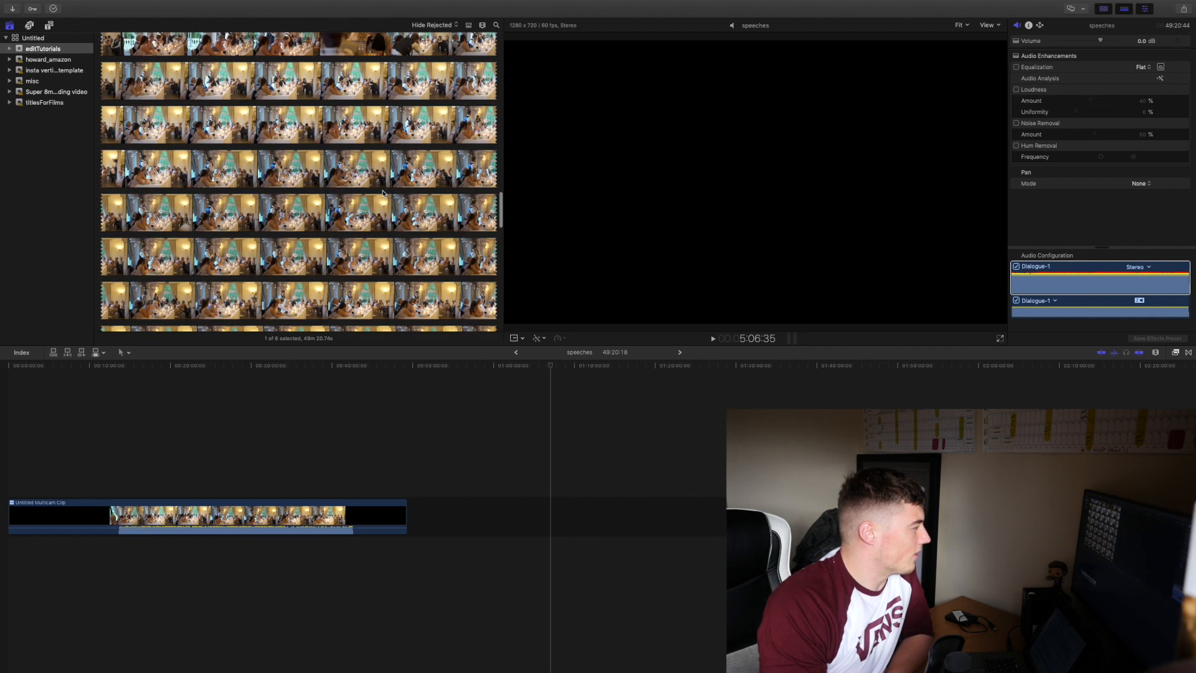
pyautogui.scroll(15, 383, 193)
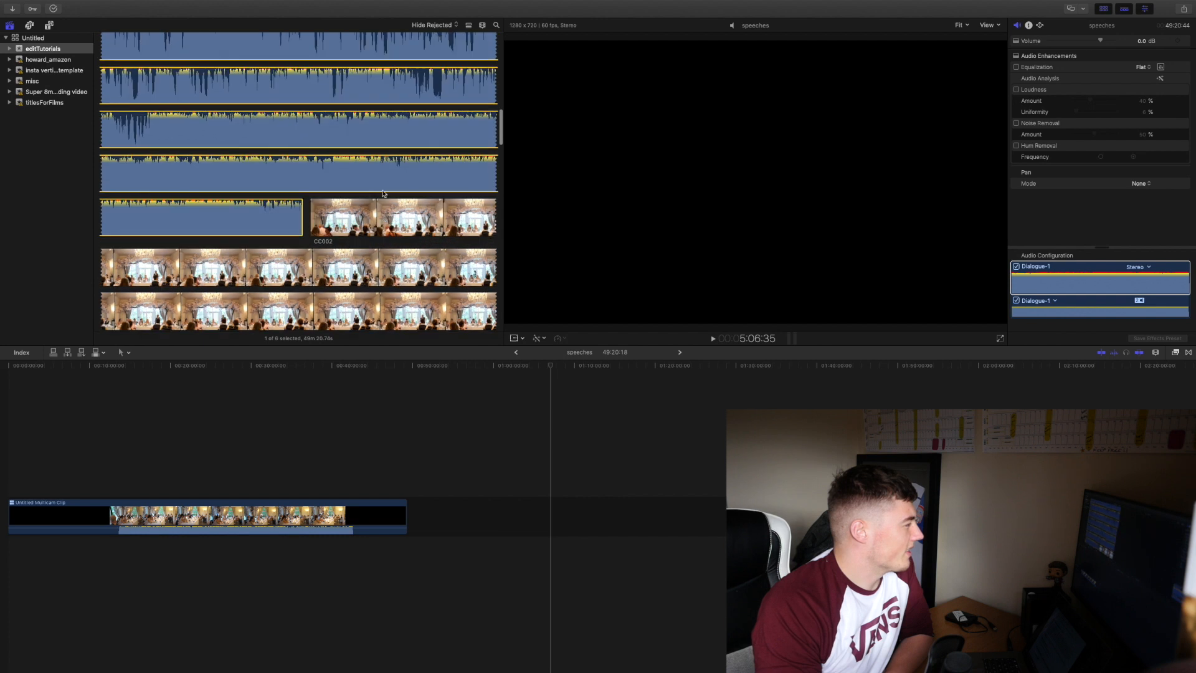
pyautogui.scroll(4, 301, 176)
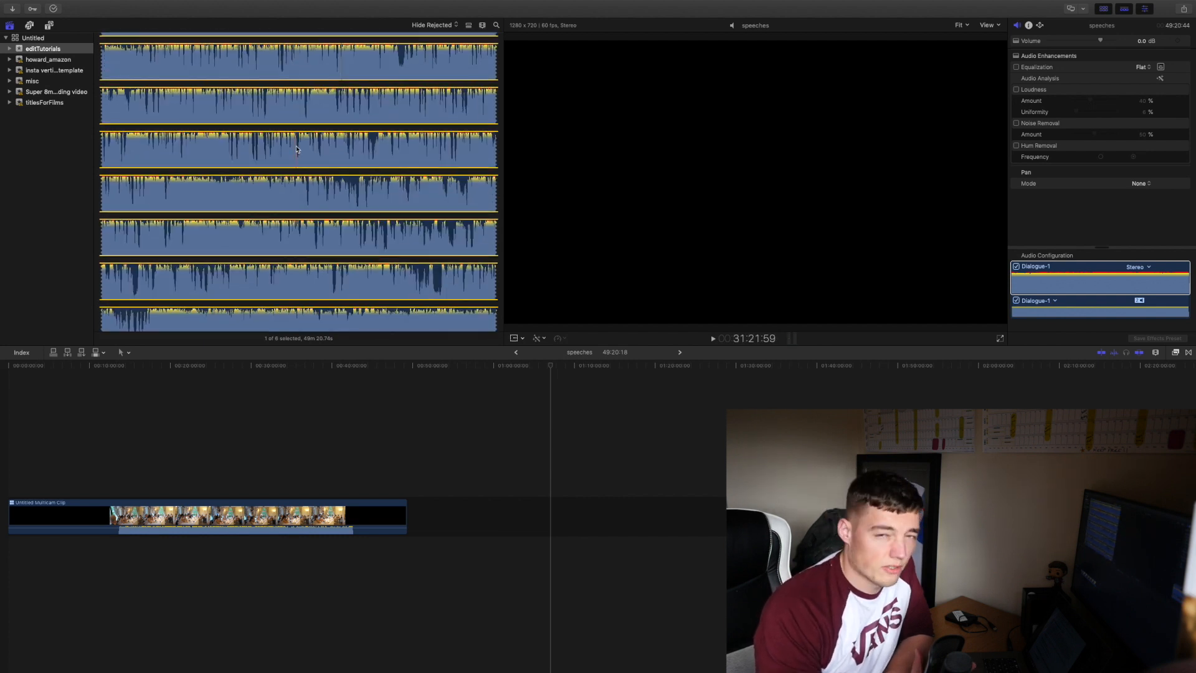
pyautogui.scroll(2, 226, 231)
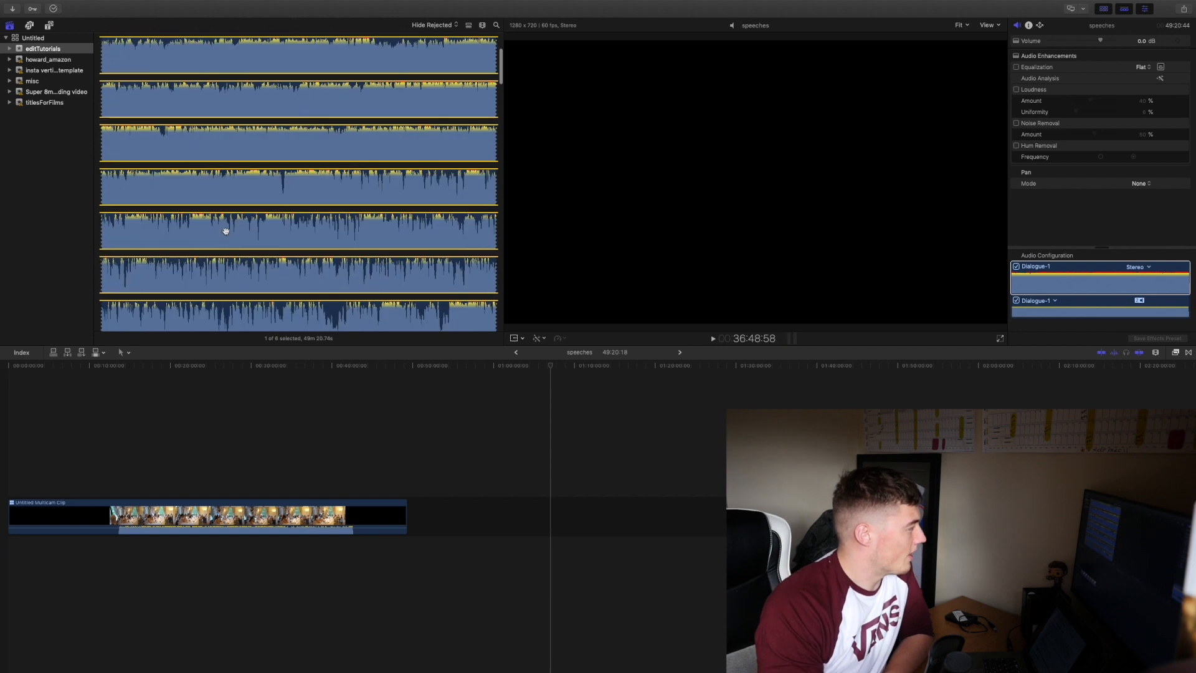
pyautogui.scroll(-6, 220, 193)
pyautogui.click(349, 383)
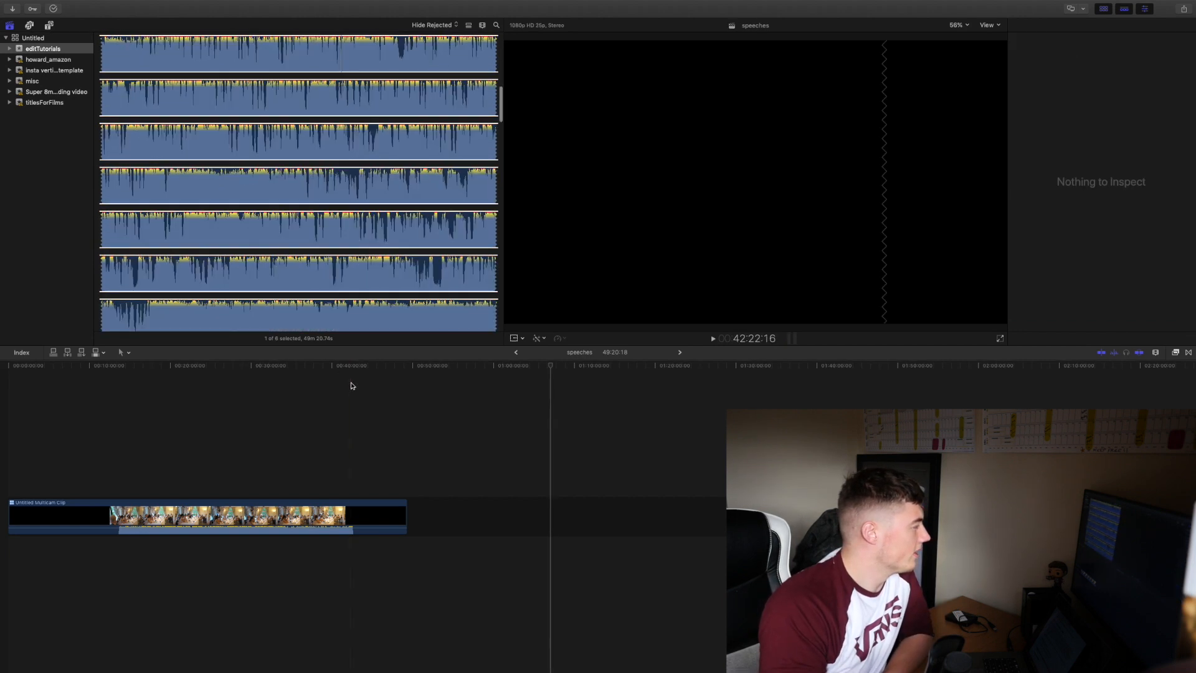
pyautogui.hscroll(-1, 350, 385)
pyautogui.scroll(-5, 342, 247)
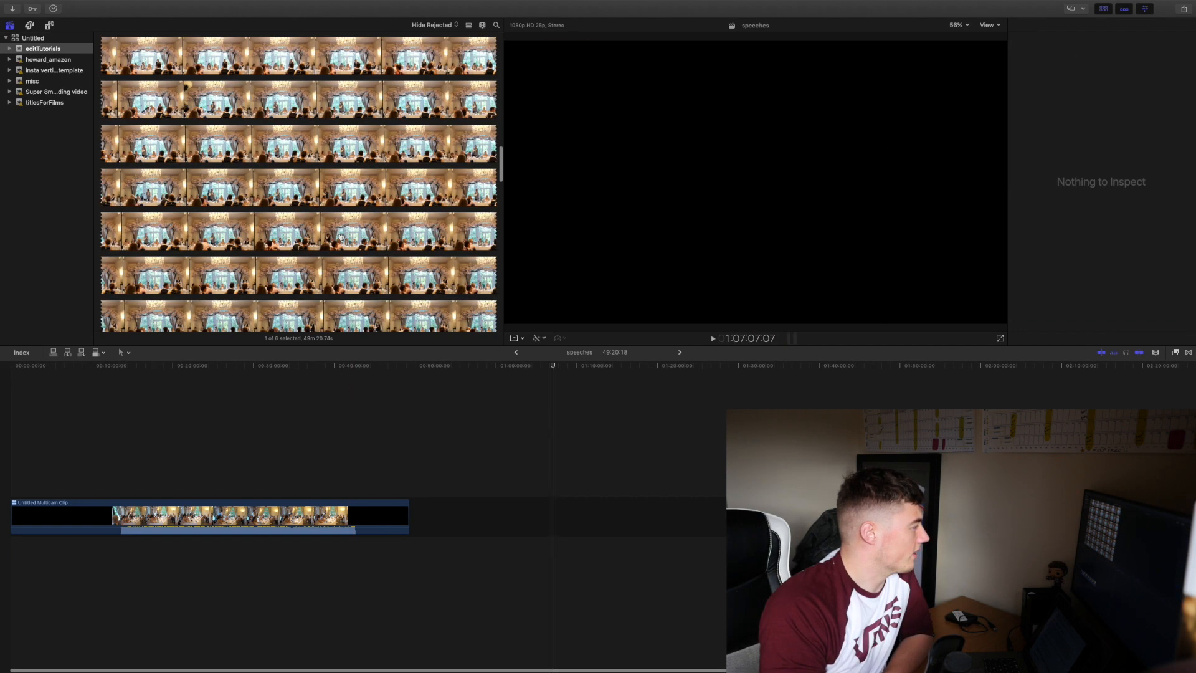
pyautogui.click(346, 146)
pyautogui.scroll(-5, 345, 147)
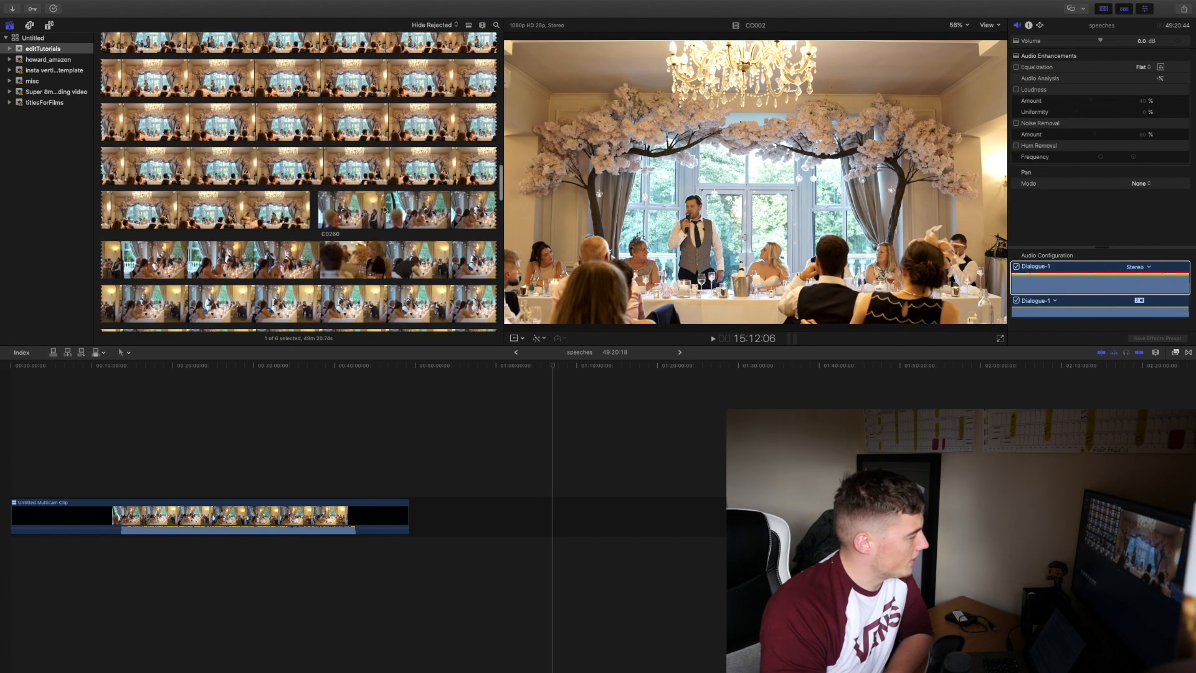
pyautogui.scroll(2, 385, 209)
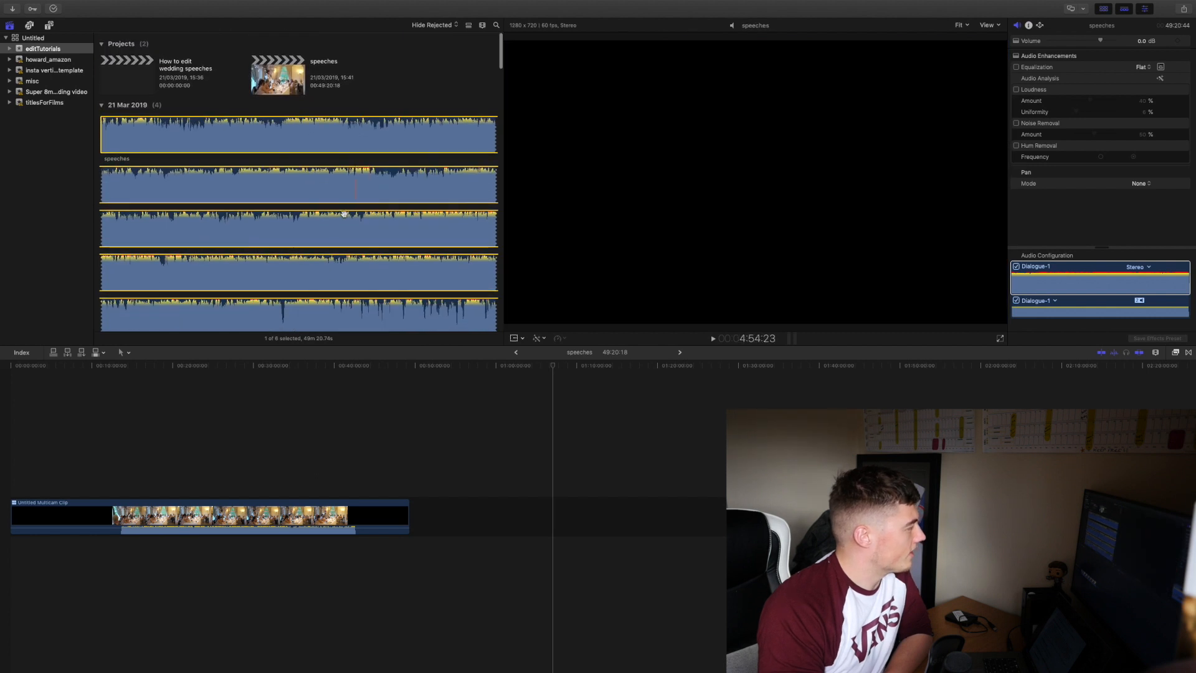
pyautogui.scroll(-10, 407, 64)
# Try to create a new multicam clip from the speeches audio, CC002 and C0260 clips, leaving the existing multicam clip out of the selection
pyautogui.moveTo(412, 404); pyautogui.dragTo(354, 186)
pyautogui.rightClick(357, 181)
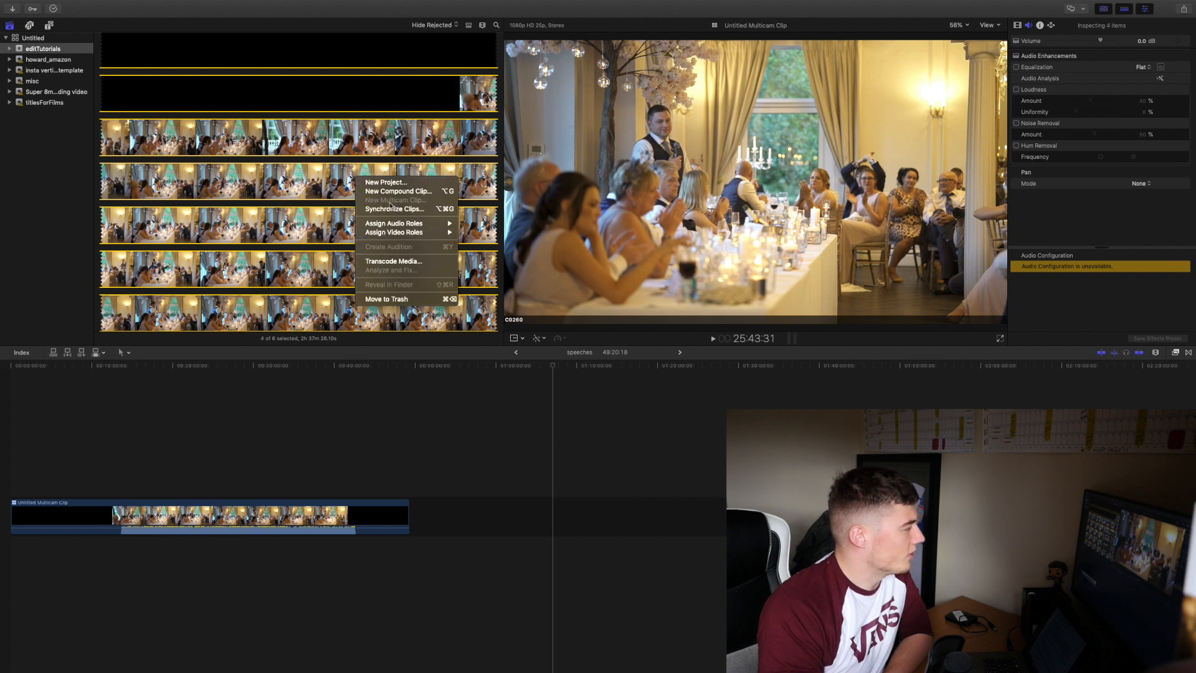
pyautogui.click(458, 428)
pyautogui.keyDown('super'); pyautogui.click(422, 242); pyautogui.keyUp('super')
pyautogui.scroll(2, 422, 241)
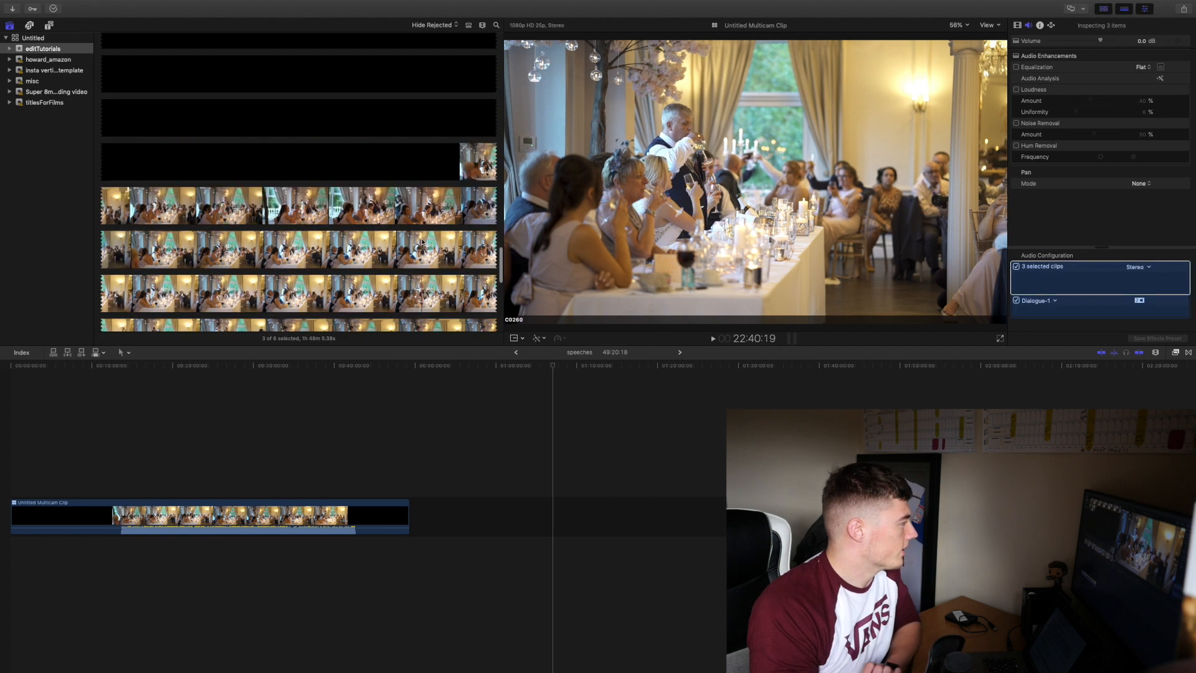
pyautogui.rightClick(368, 178)
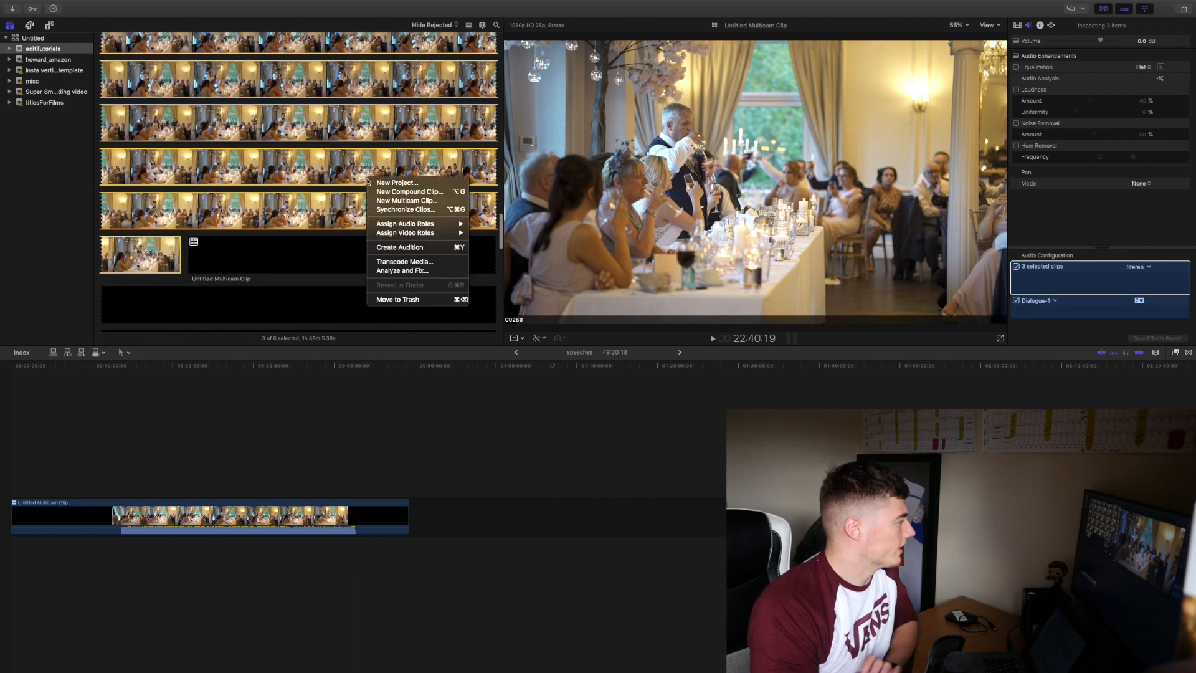
pyautogui.click(397, 201)
pyautogui.press('Return')
# Select the existing Untitled Multicam Clip in the browser and skim the start of the speeches timeline
pyautogui.click(228, 259)
pyautogui.moveTo(259, 260); pyautogui.dragTo(258, 233)
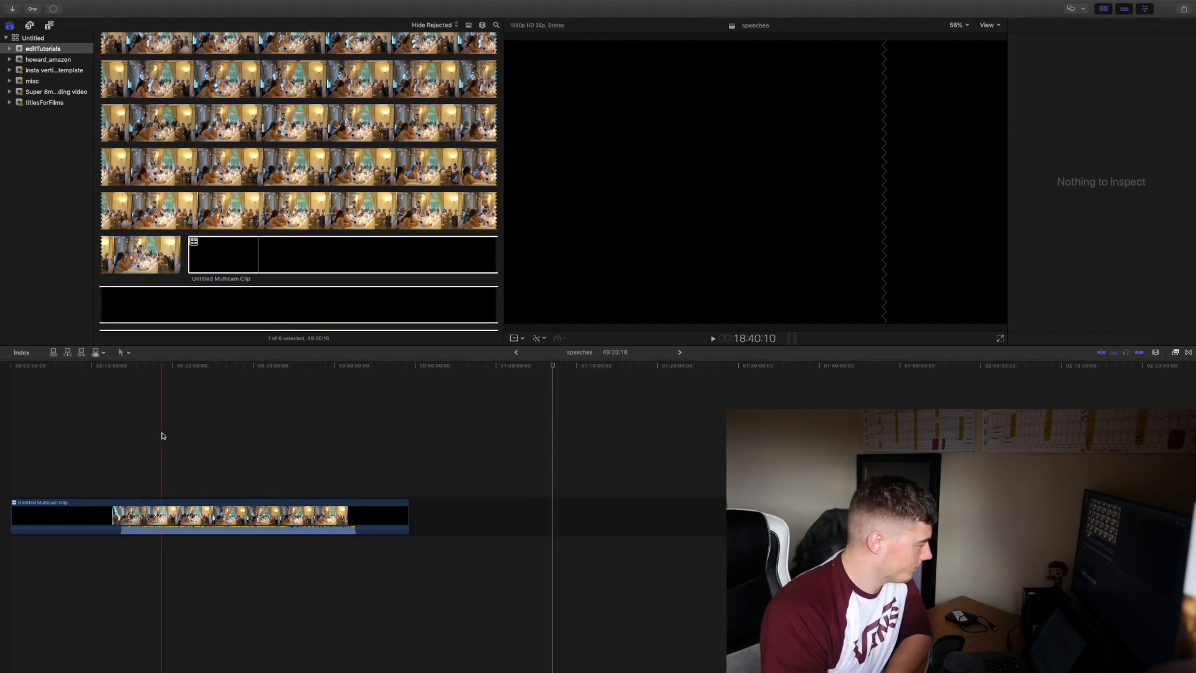
pyautogui.hscroll(-1, 93, 472)
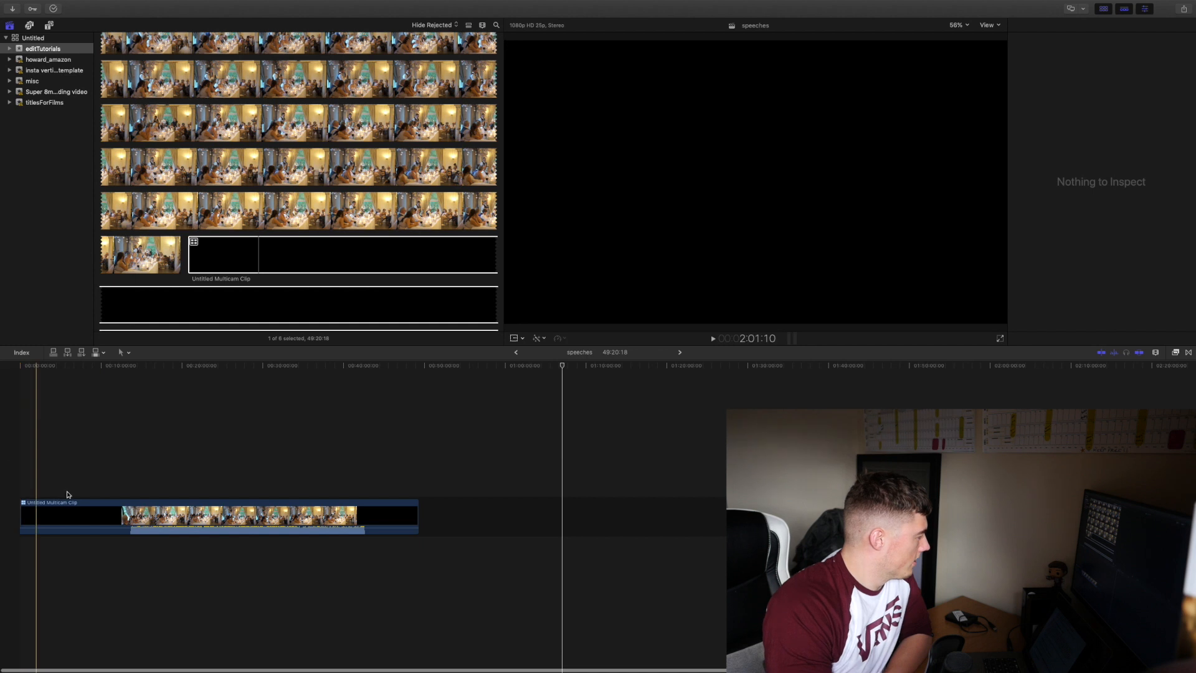
# Set the active audio angle of the multicam clip in the timeline to speeches
pyautogui.click(159, 514)
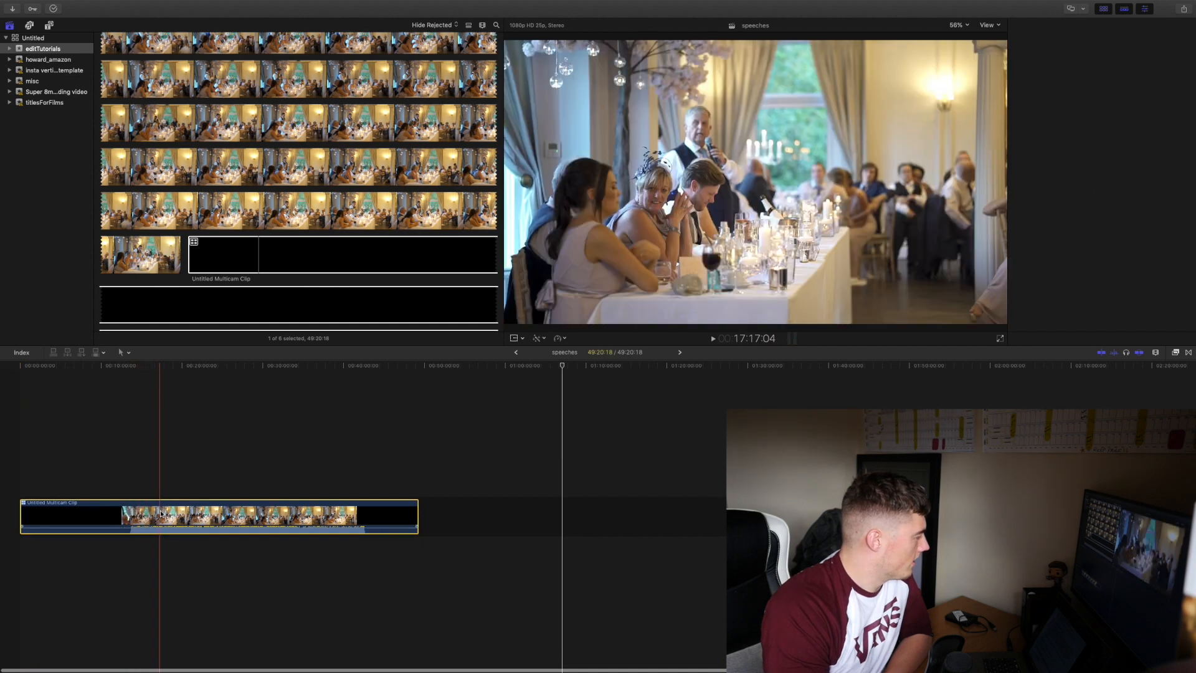
pyautogui.press('super+=')
pyautogui.rightClick(184, 518)
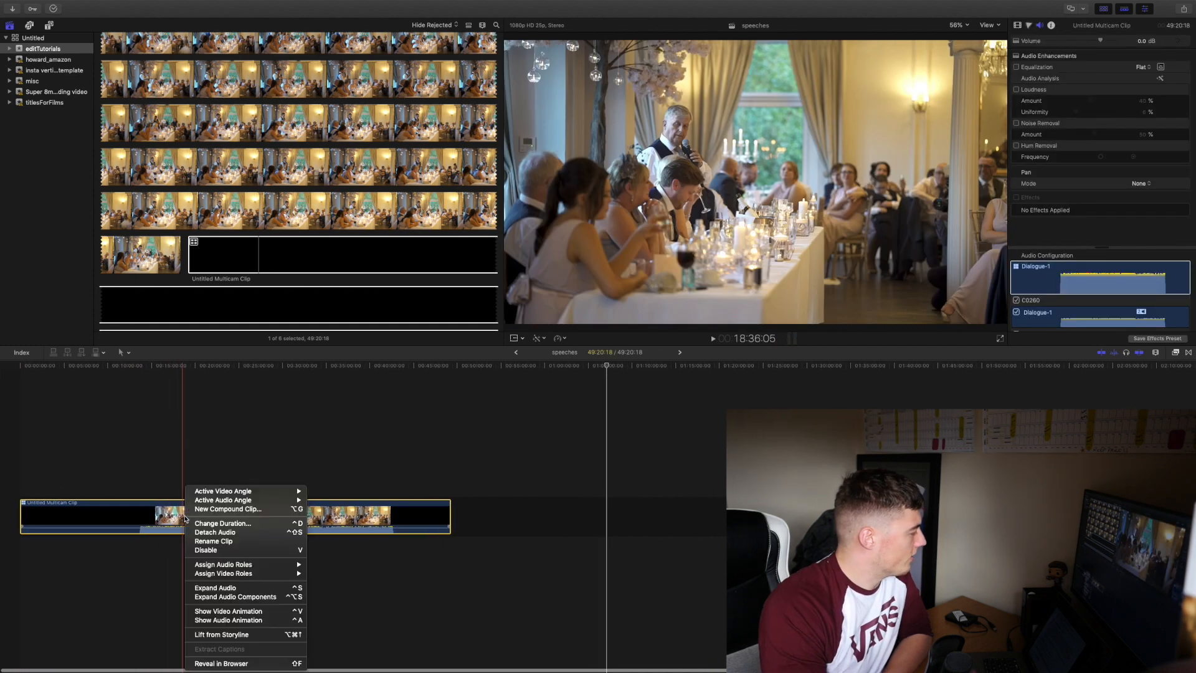
pyautogui.moveTo(217, 501)
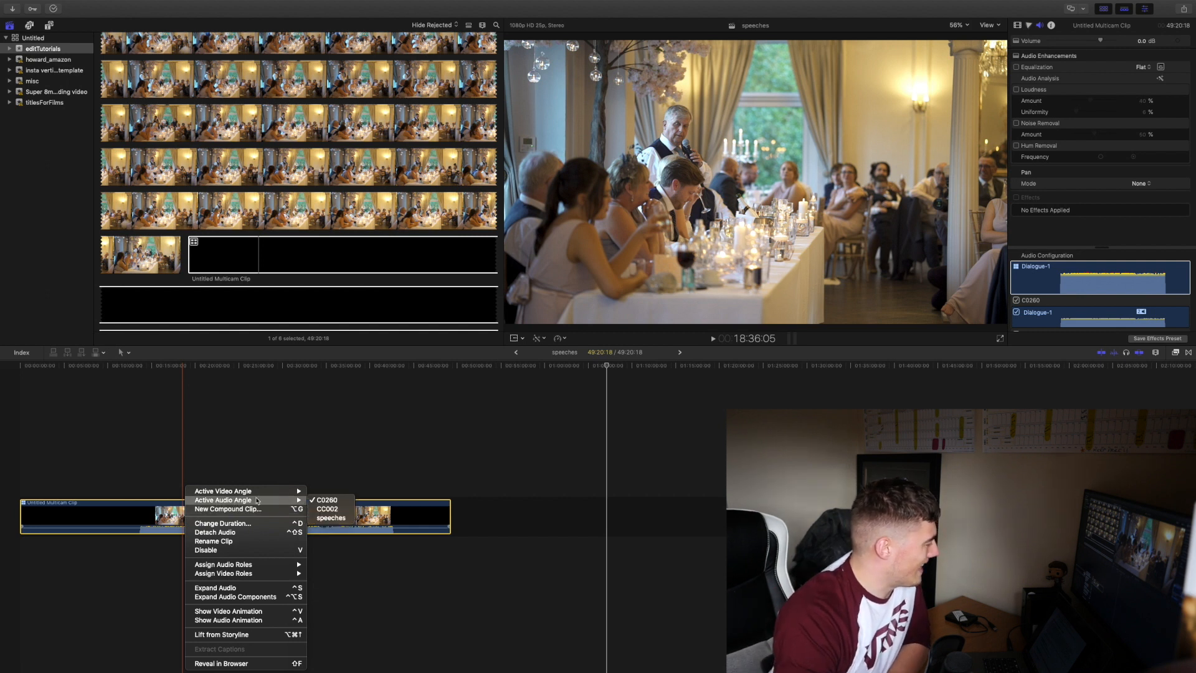
pyautogui.click(323, 518)
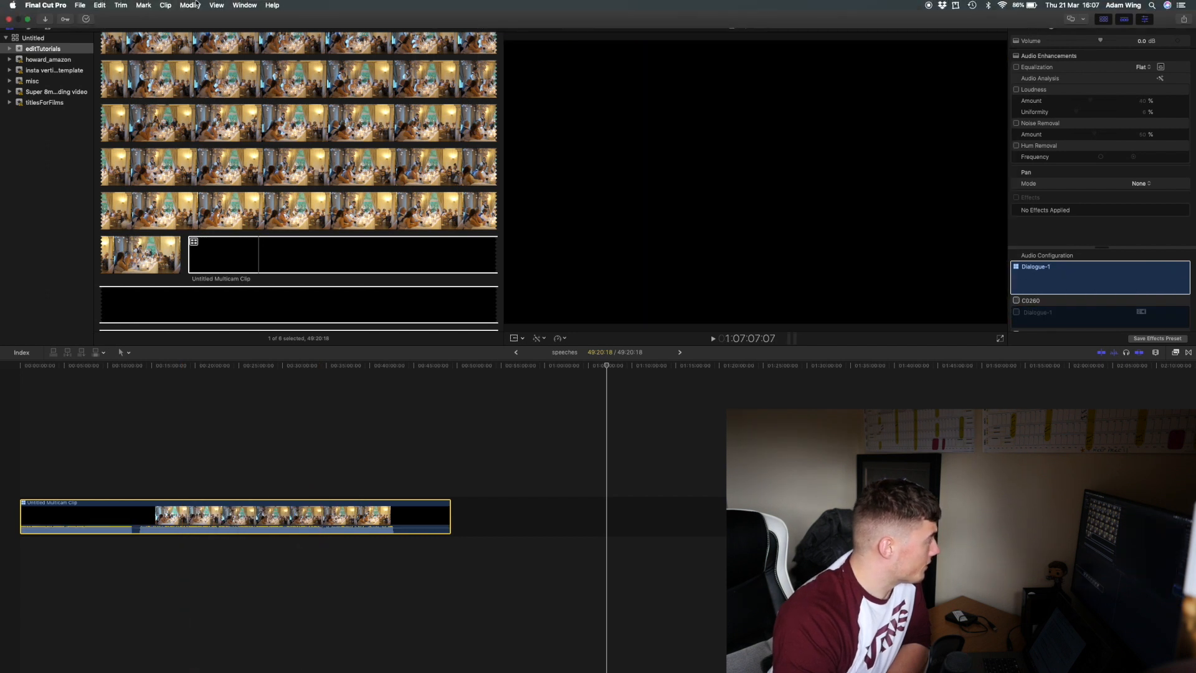
# Show the multicam angles in the viewer and place the playhead over the footage at about 33:37
pyautogui.click(191, 5)
pyautogui.moveTo(216, 5)
pyautogui.moveTo(242, 62)
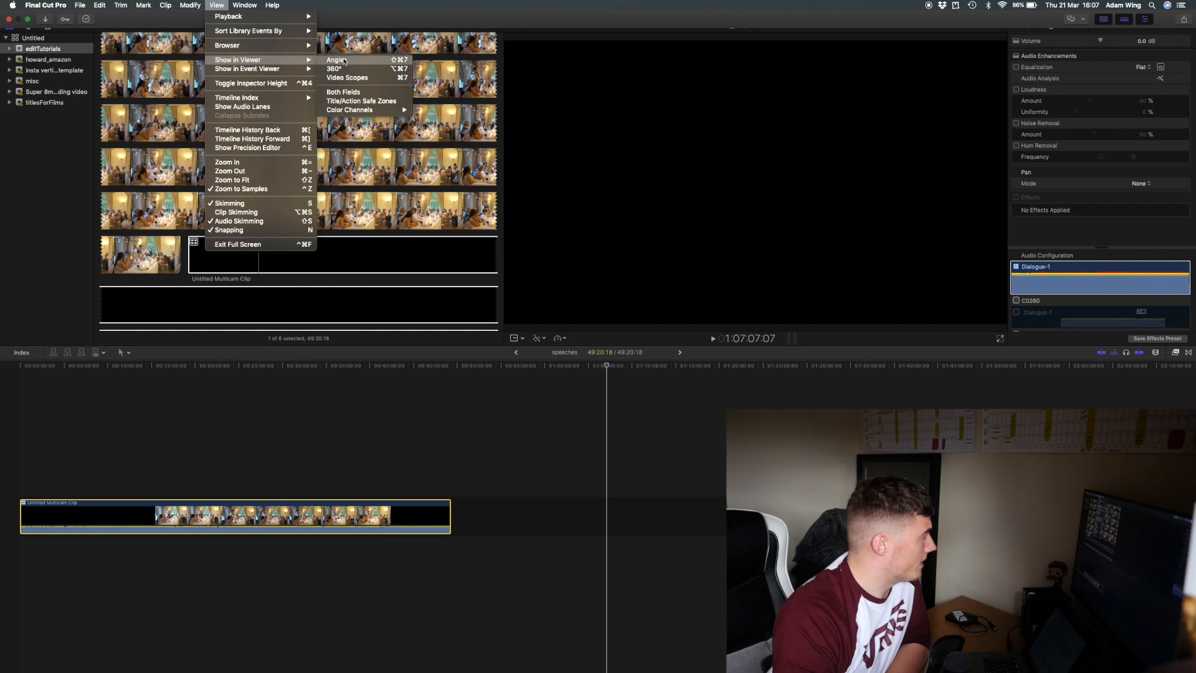
pyautogui.click(344, 60)
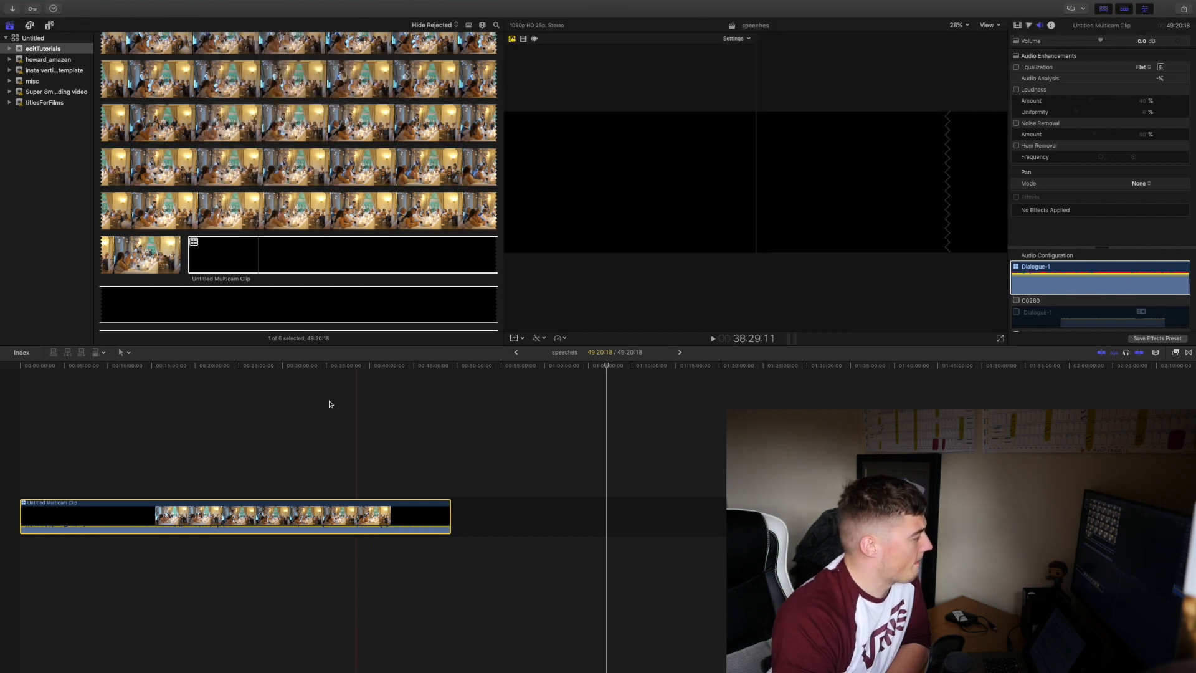
pyautogui.click(315, 367)
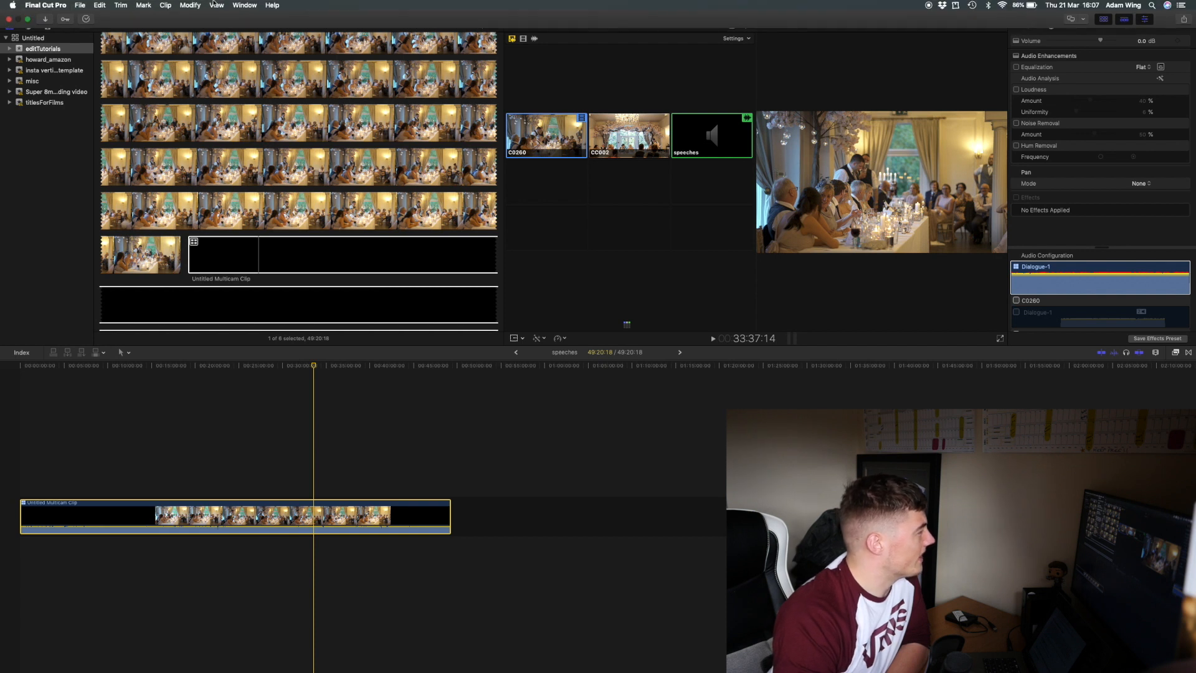
# Check which audio angle is active on the multicam clip without changing it
pyautogui.click(216, 5)
pyautogui.click(216, 5)
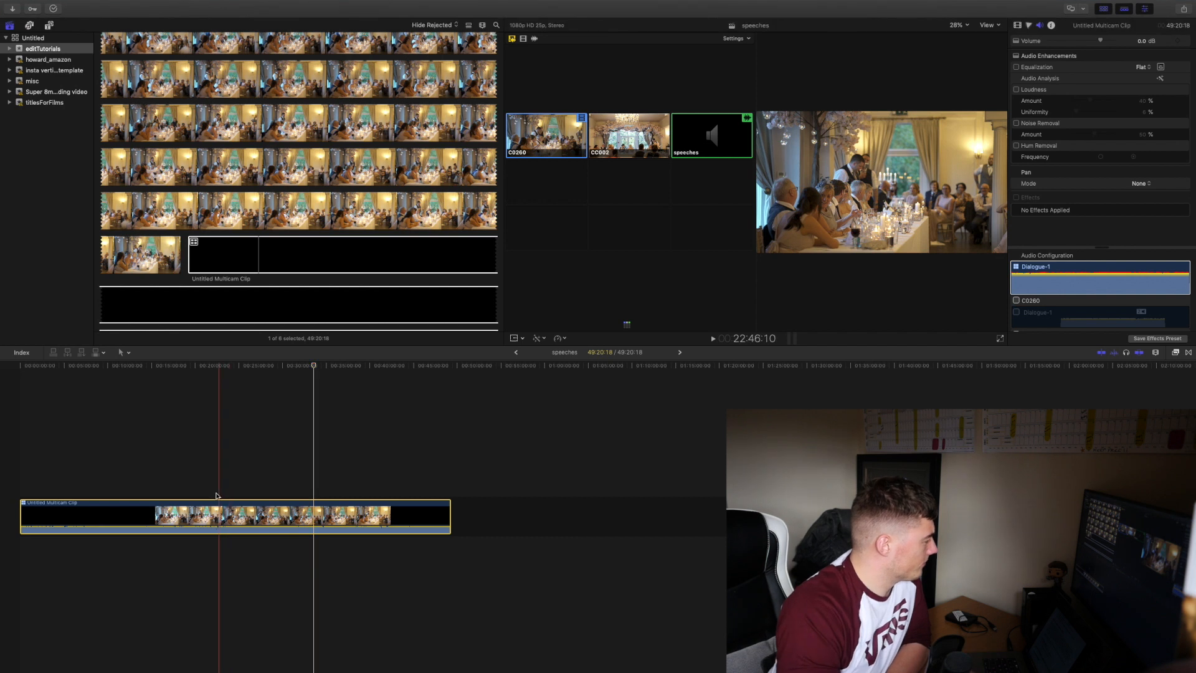
pyautogui.rightClick(217, 514)
pyautogui.moveTo(267, 503)
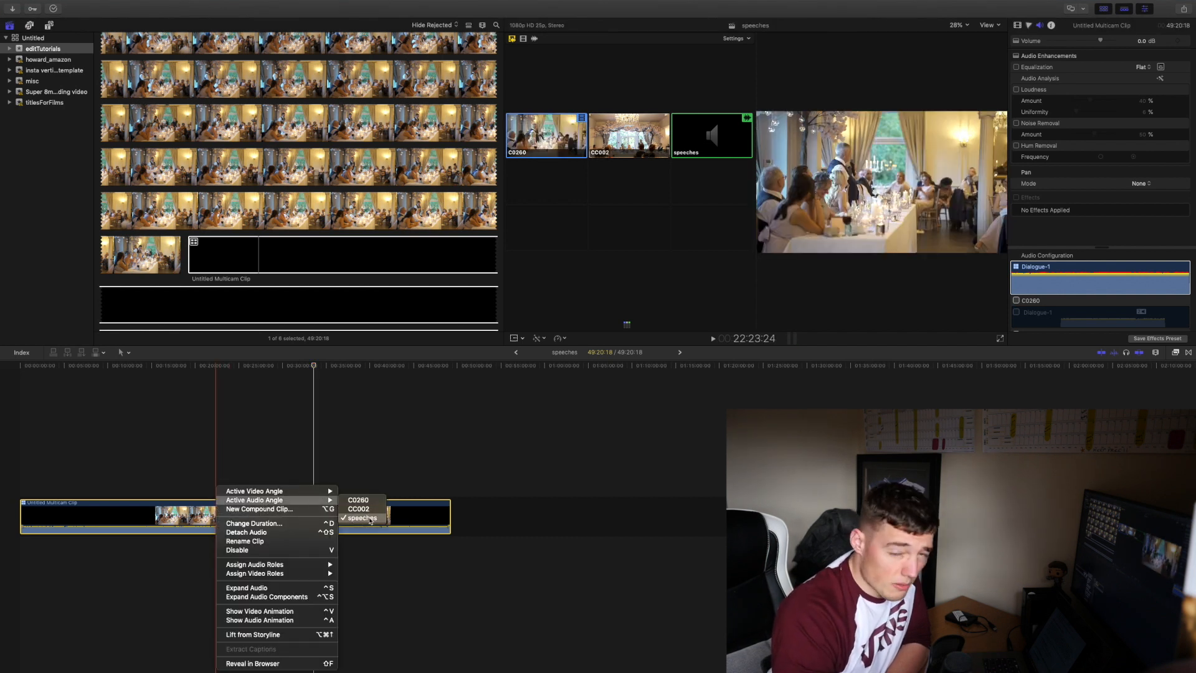
pyautogui.click(159, 469)
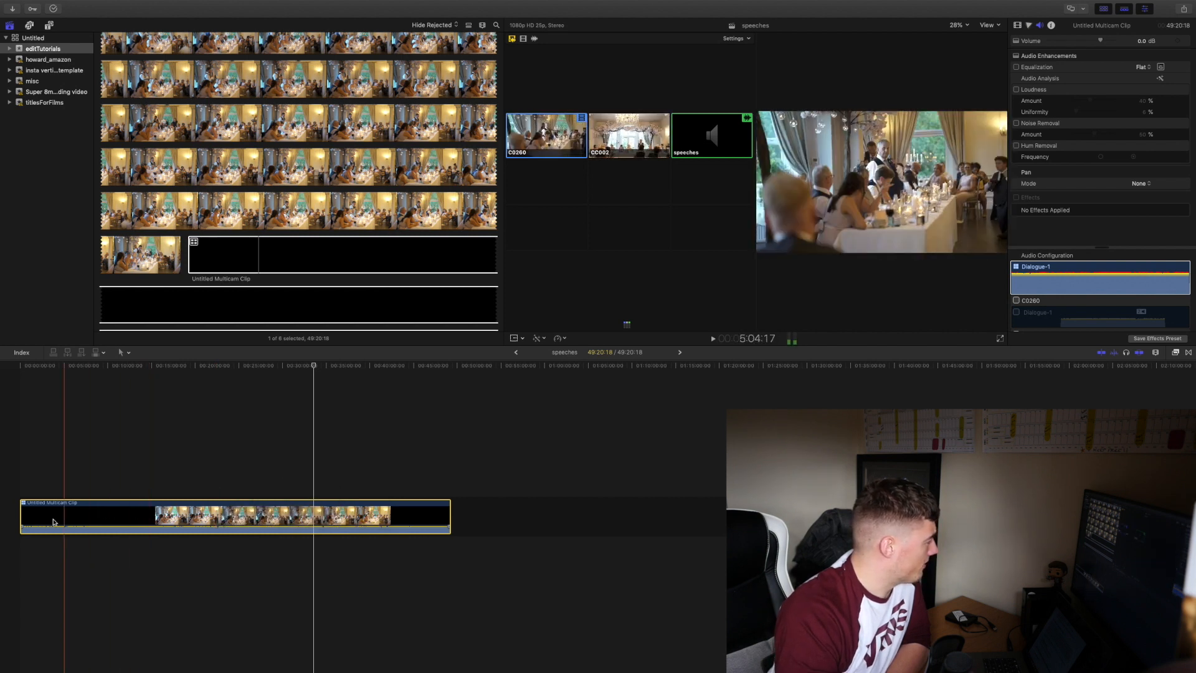
# Trim the empty start off the multicam clip and switch its active video angle to CC002
pyautogui.moveTo(22, 517); pyautogui.dragTo(151, 514)
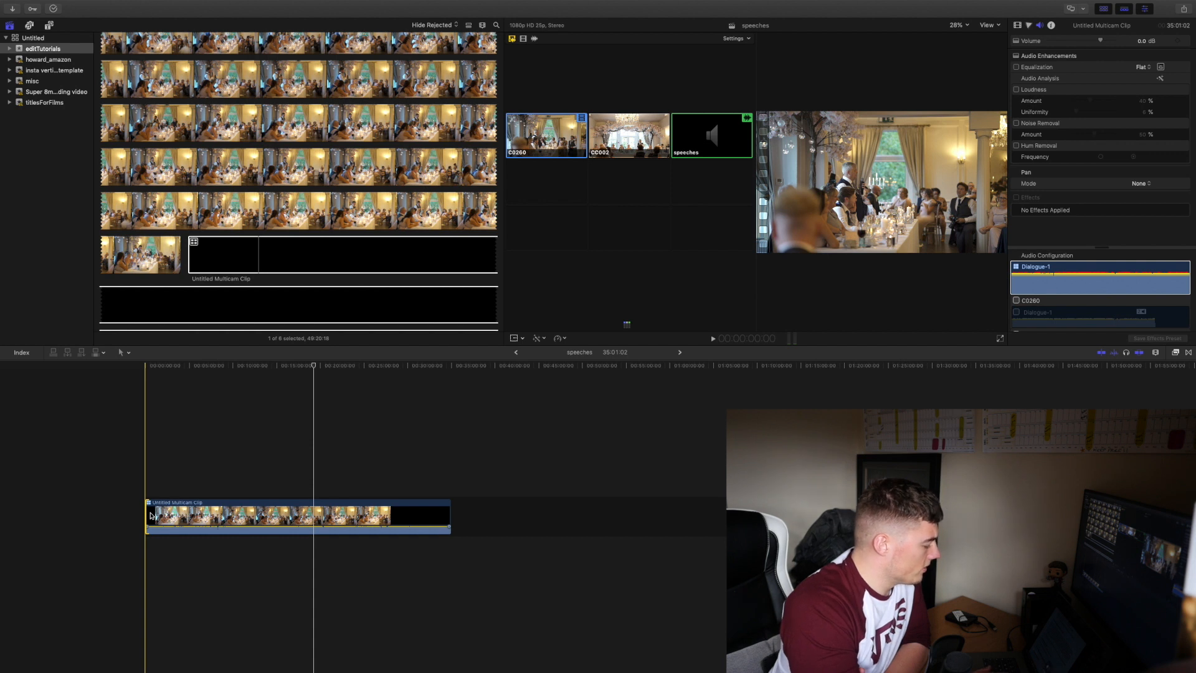
pyautogui.rightClick(161, 488)
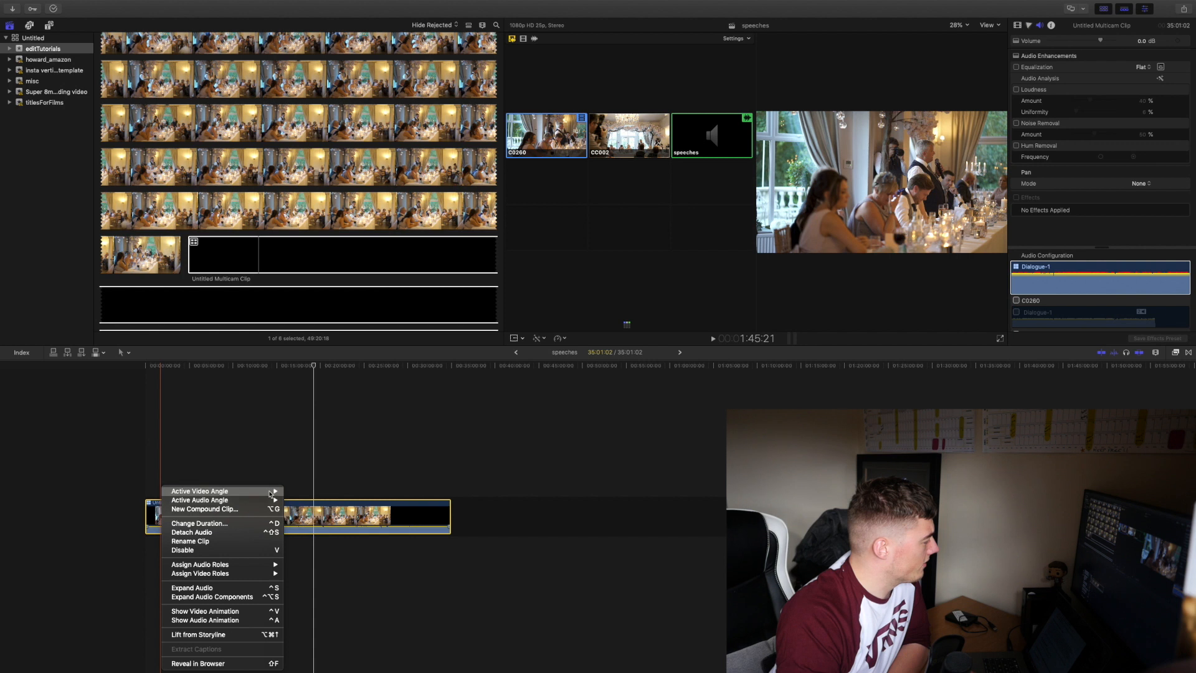
pyautogui.click(305, 501)
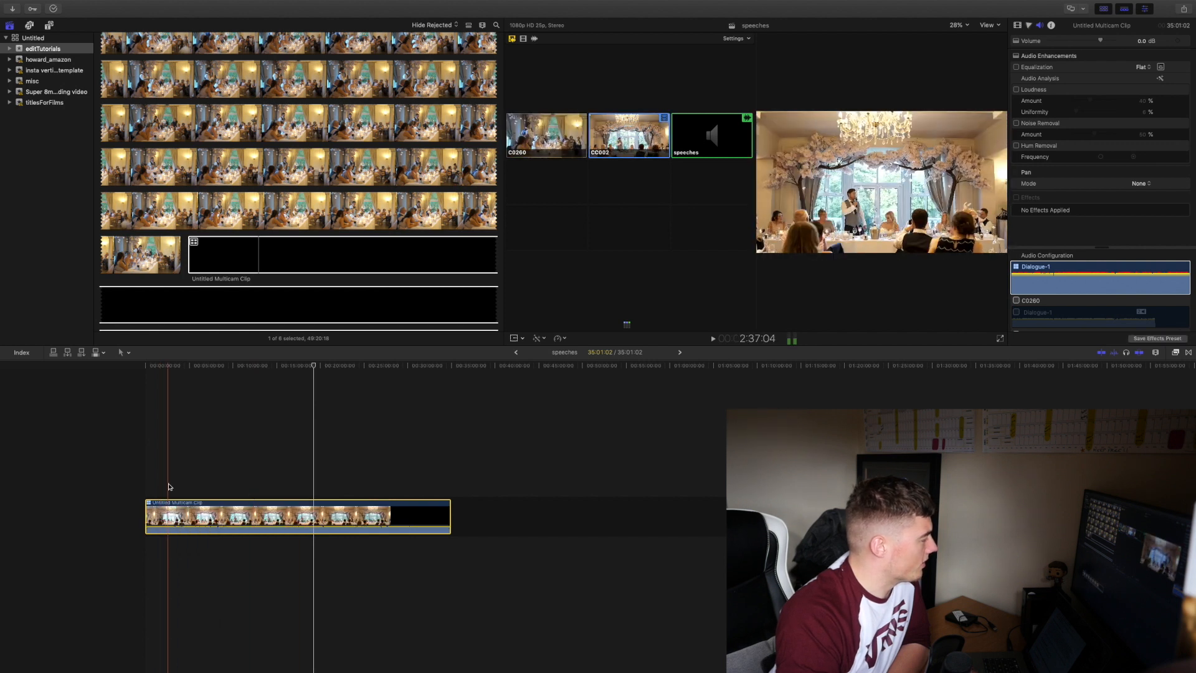
# Play the opening and readjust the clip's start point so the speeches clip lasts about 35:21
pyautogui.press('super+=')
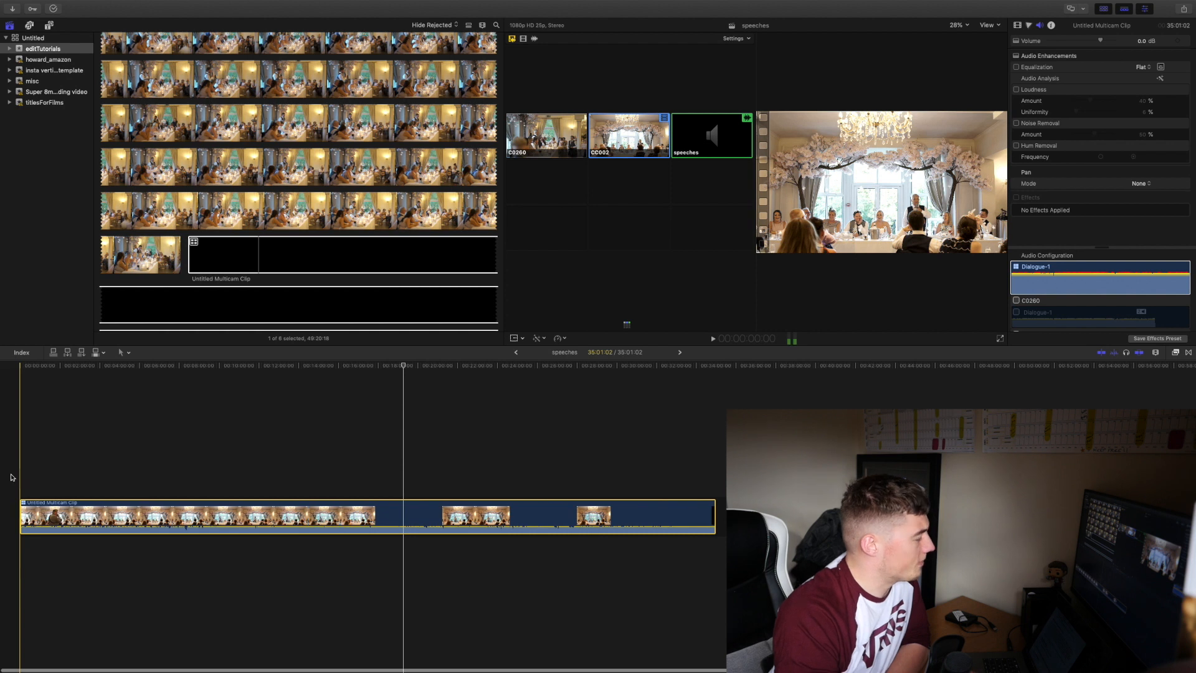
pyautogui.press('space')
pyautogui.press('super+minus')
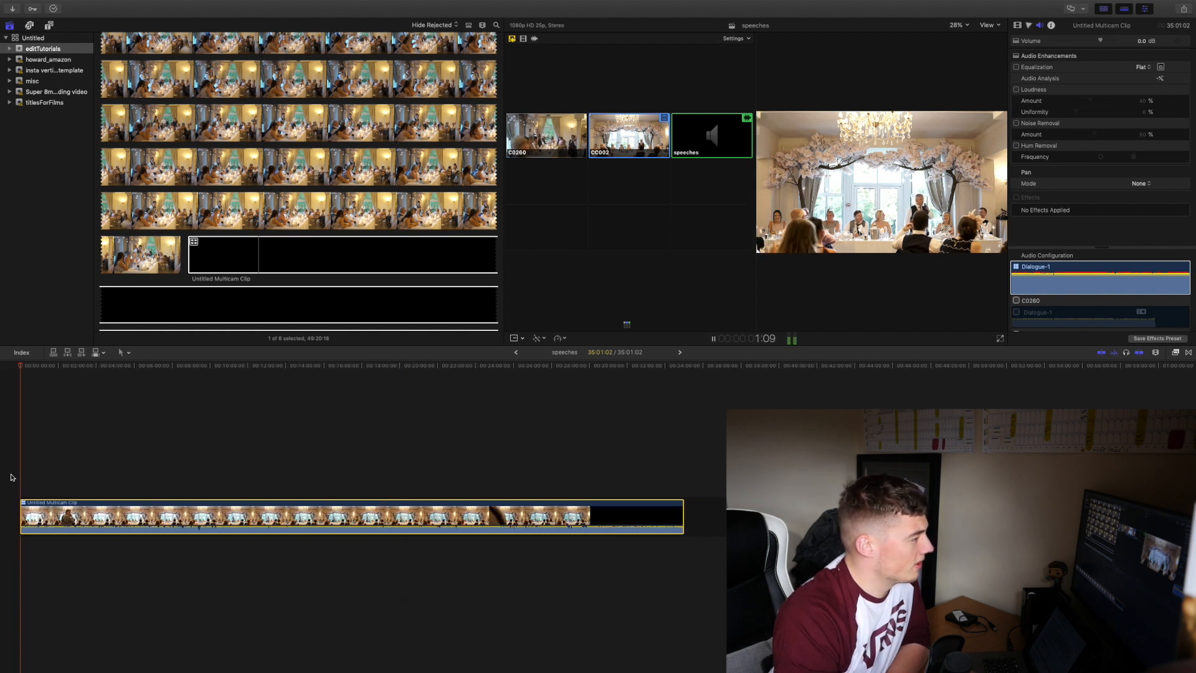
pyautogui.moveTo(21, 514); pyautogui.dragTo(1, 513)
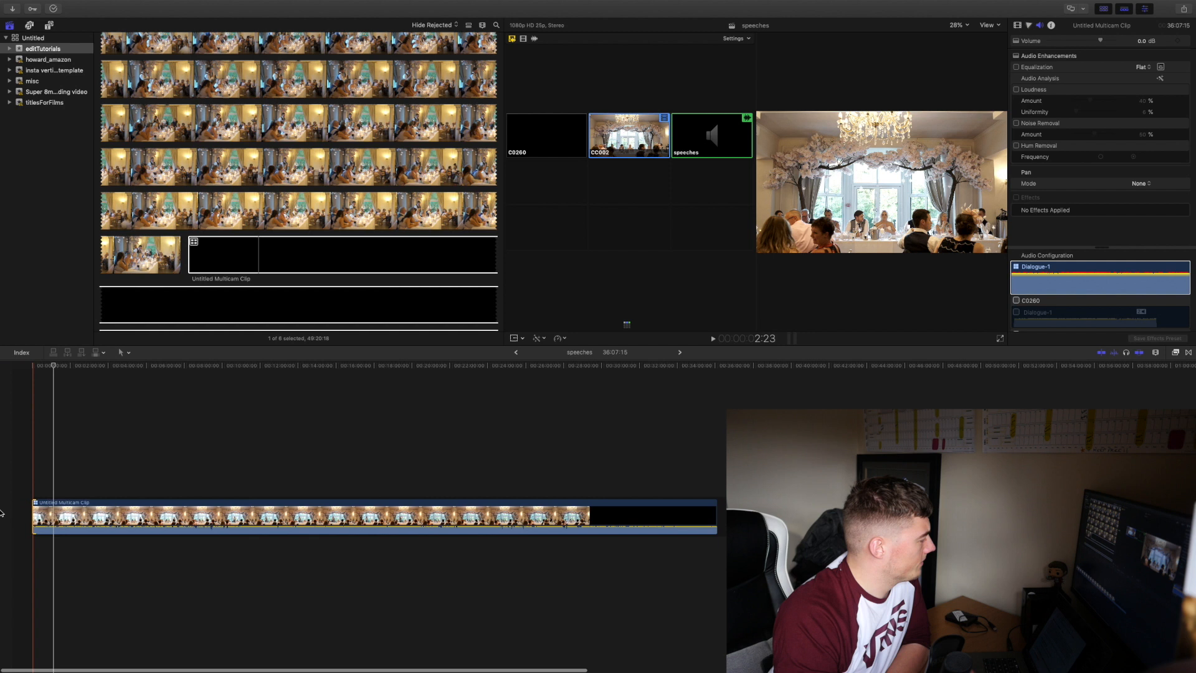
pyautogui.press('space')
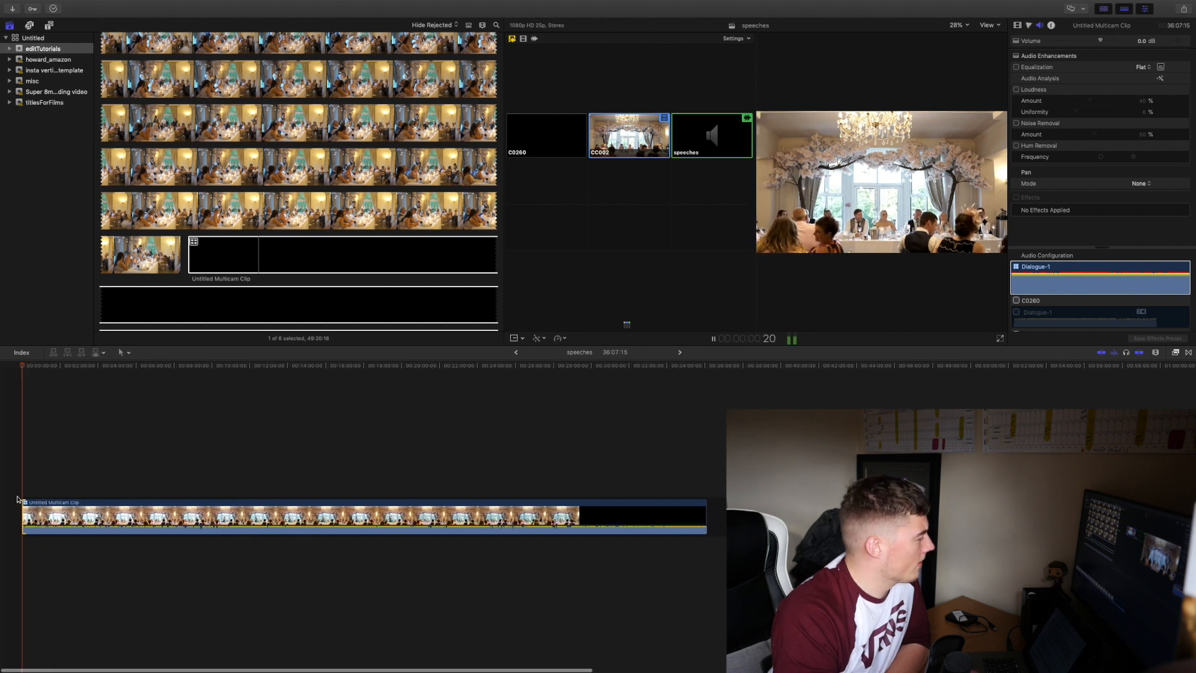
pyautogui.moveTo(25, 514); pyautogui.dragTo(36, 513)
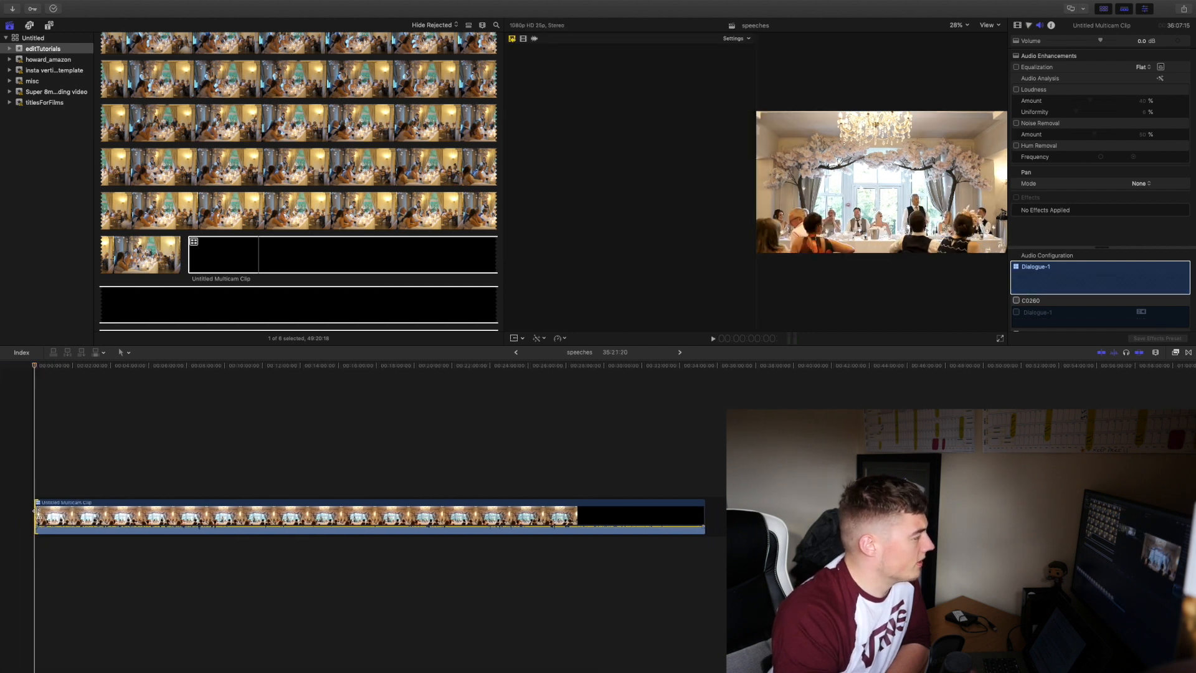
pyautogui.press('space')
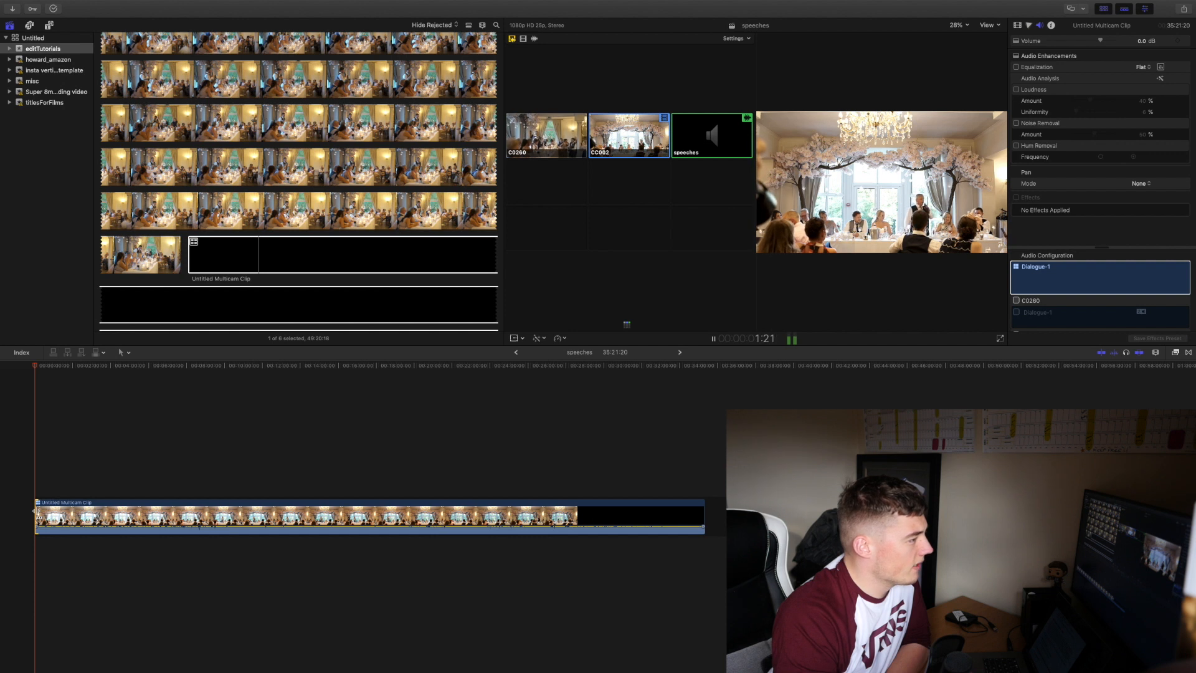
pyautogui.press('space')
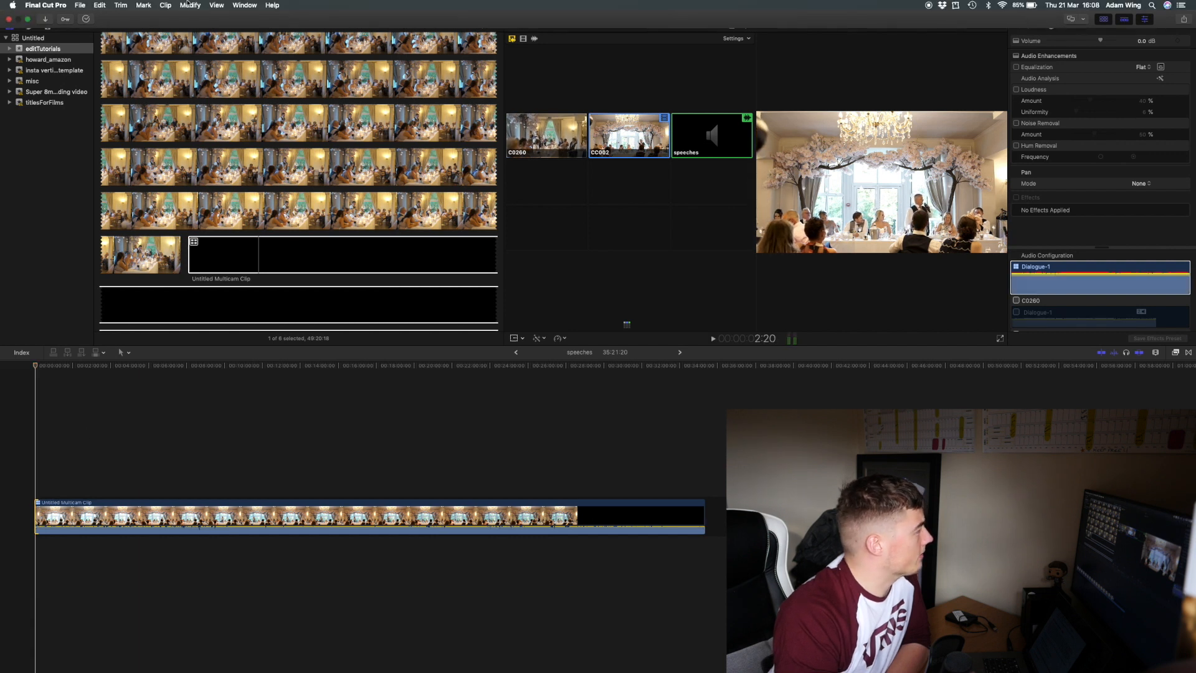
# Hide the angles display in the viewer and trim the black section off the end of the multicam clip
pyautogui.click(216, 5)
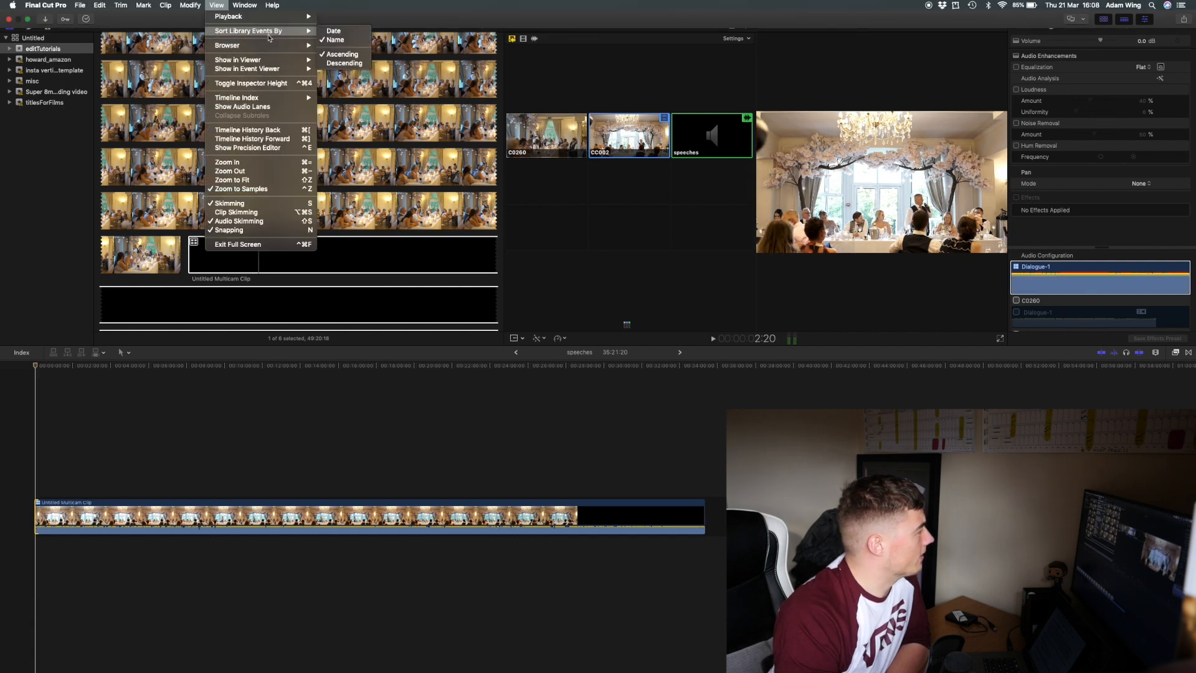
pyautogui.moveTo(288, 62)
pyautogui.click(358, 61)
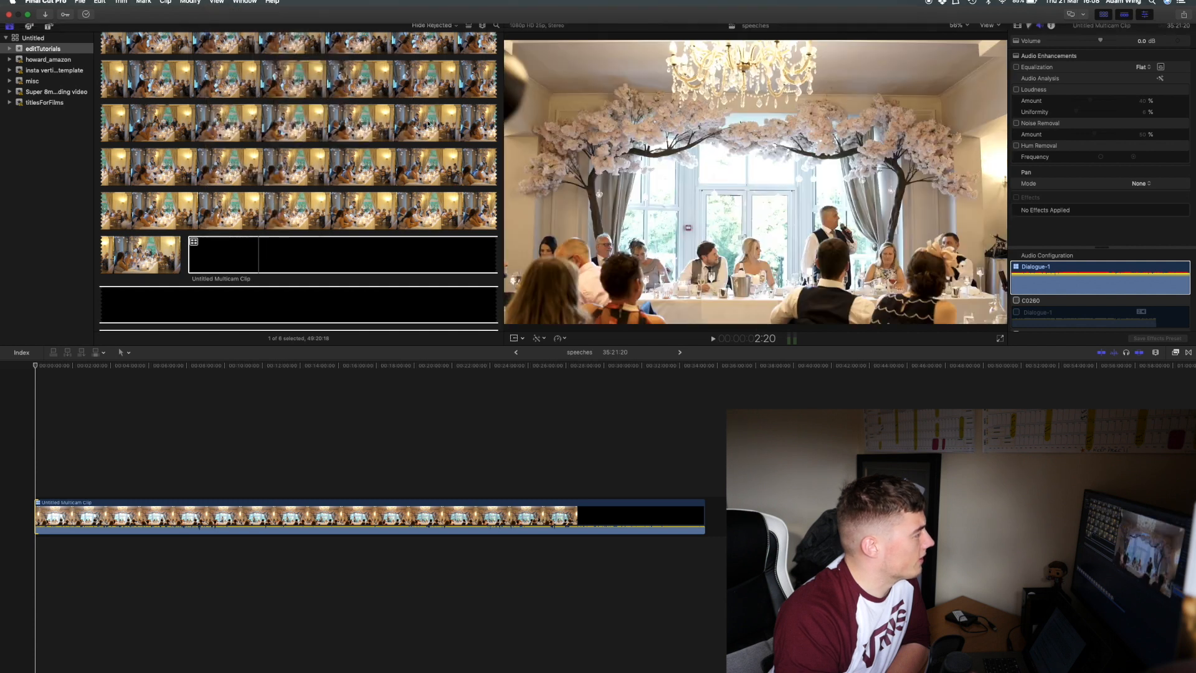
pyautogui.press('space')
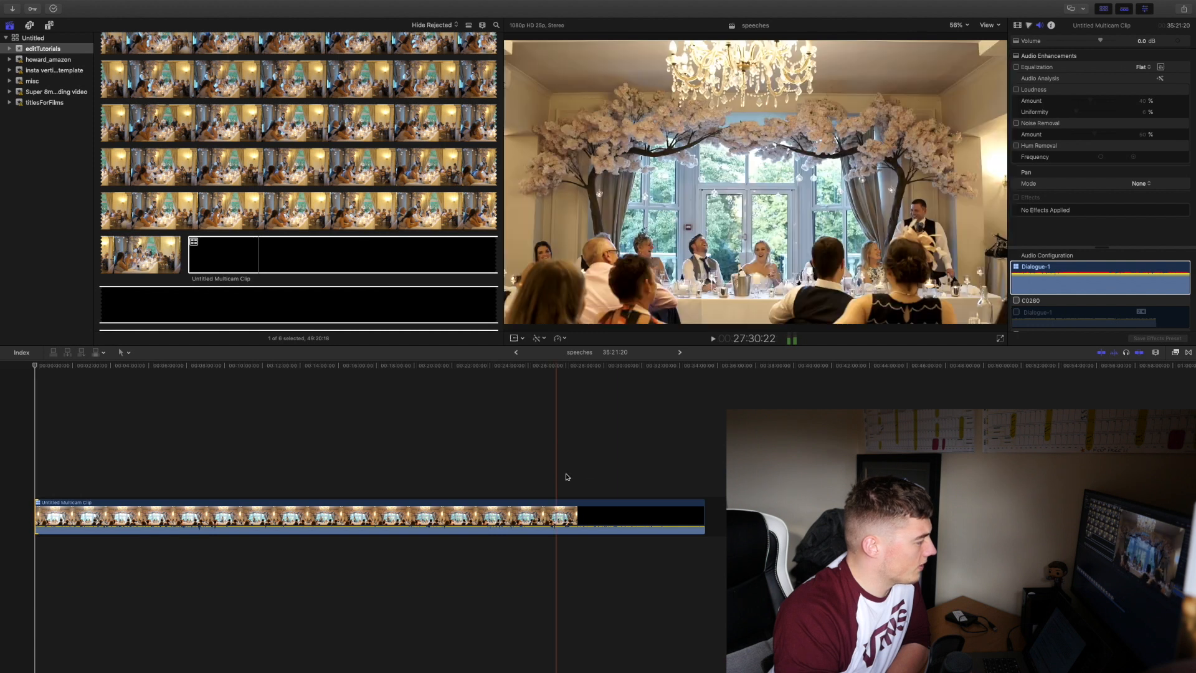
pyautogui.moveTo(700, 510); pyautogui.dragTo(574, 509)
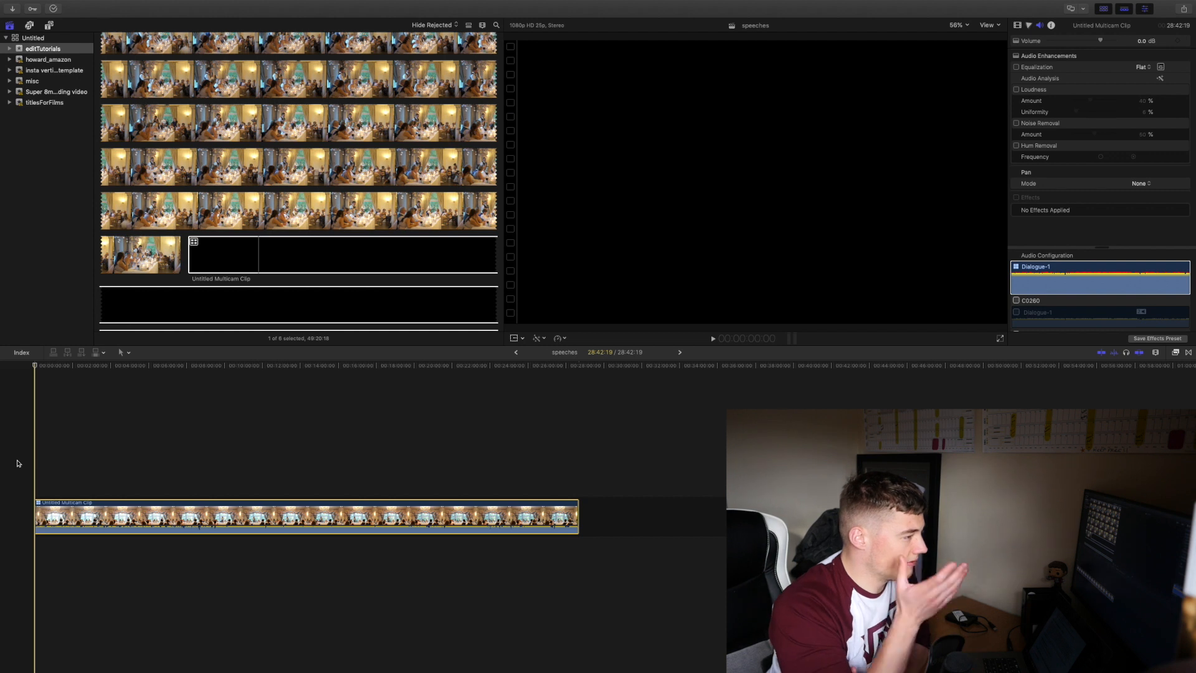
# Play the opening seconds of the trimmed multicam clip and skim through its footage
pyautogui.press('space')
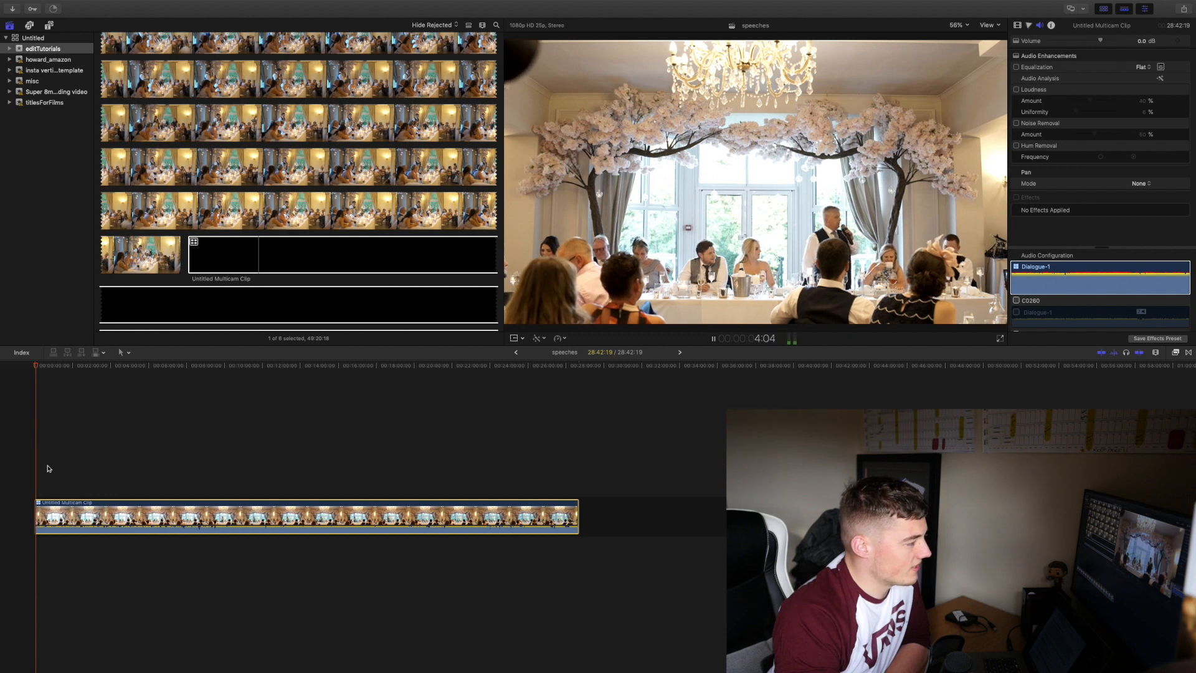
pyautogui.press('super+equal')
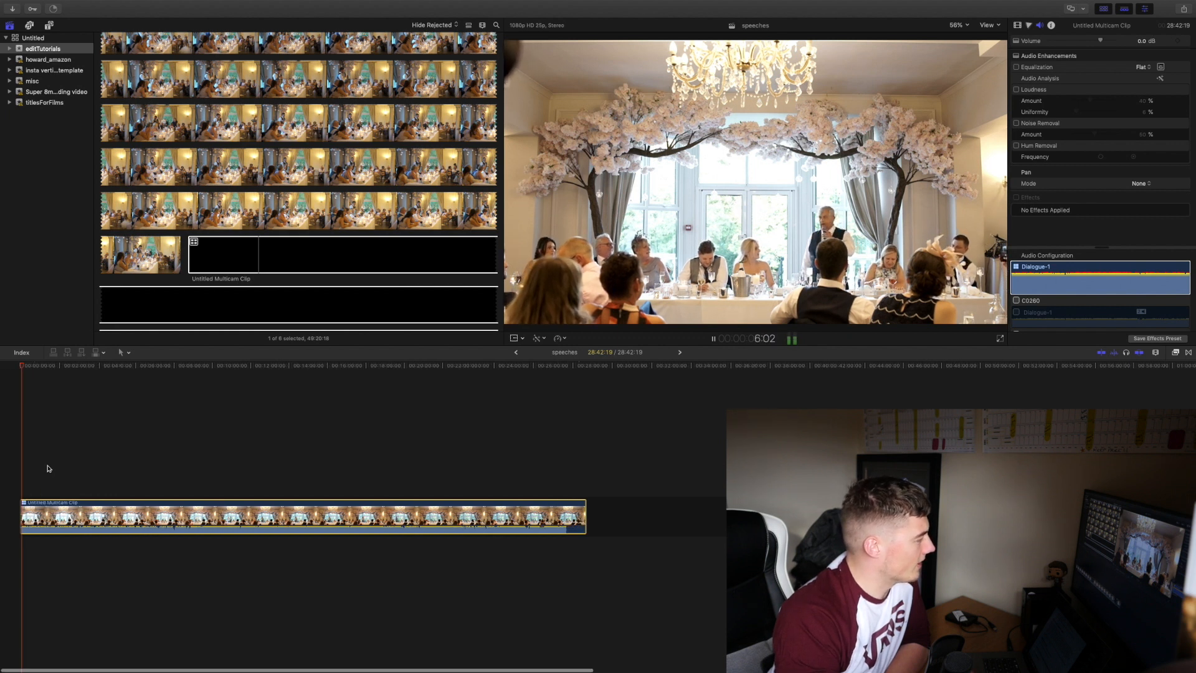
pyautogui.press('space')
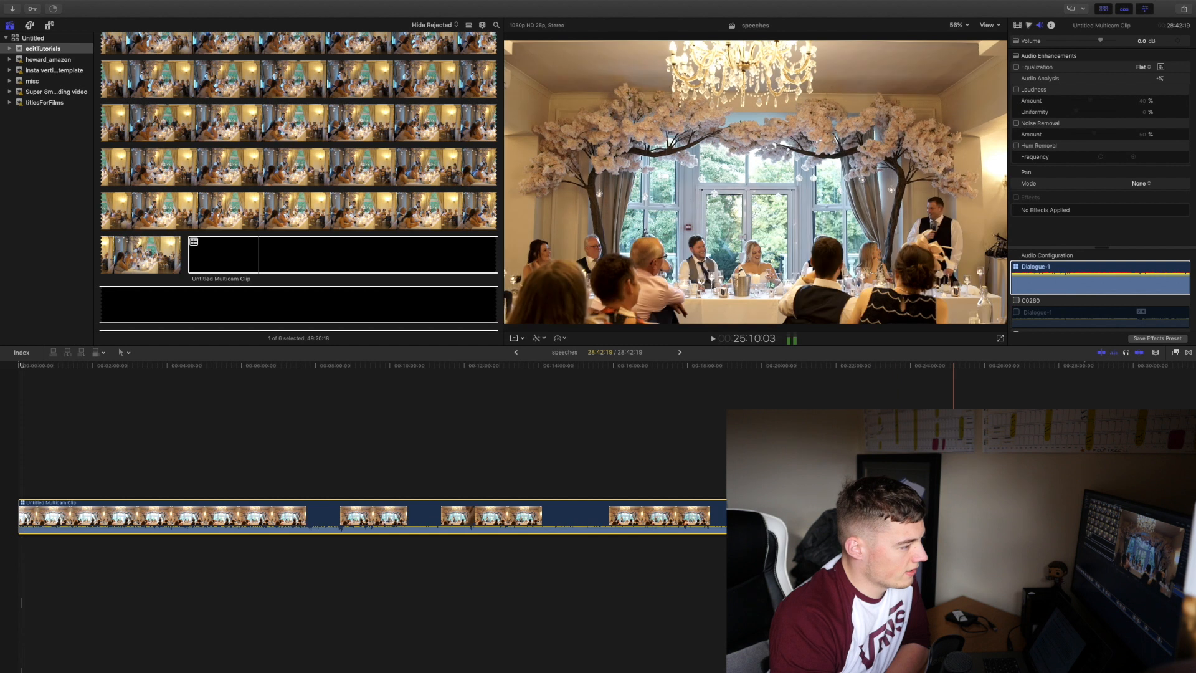
pyautogui.press('space')
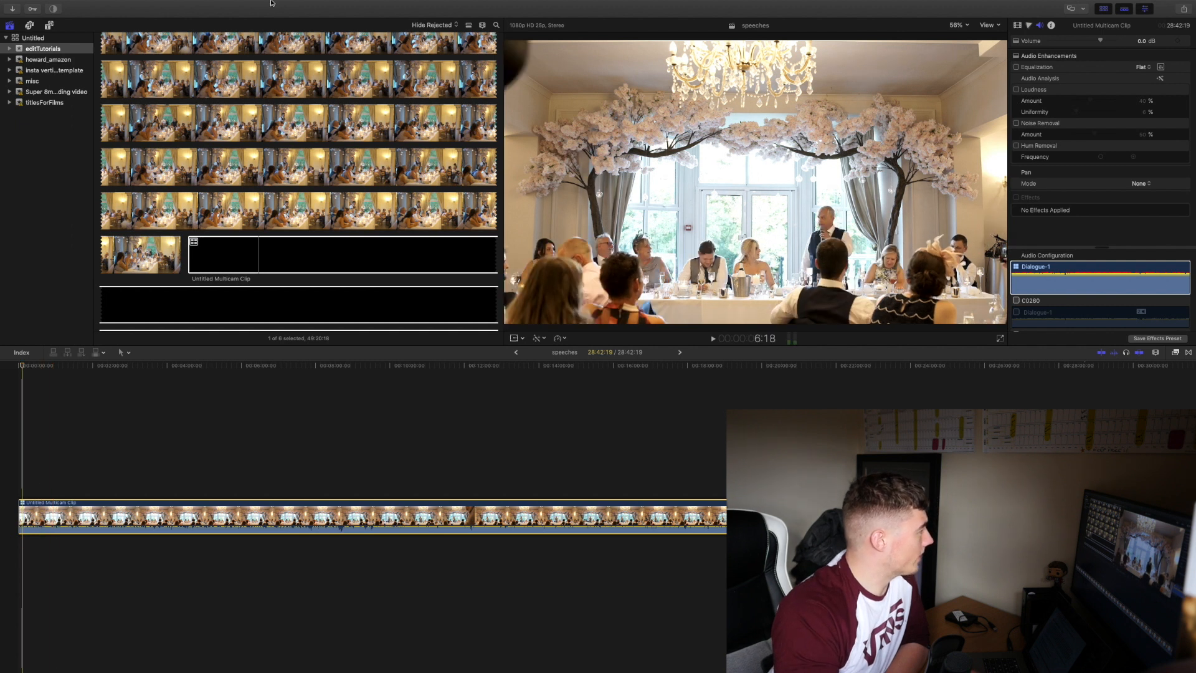
# Show the multicam angles in the viewer again beside the main picture
pyautogui.click(245, 5)
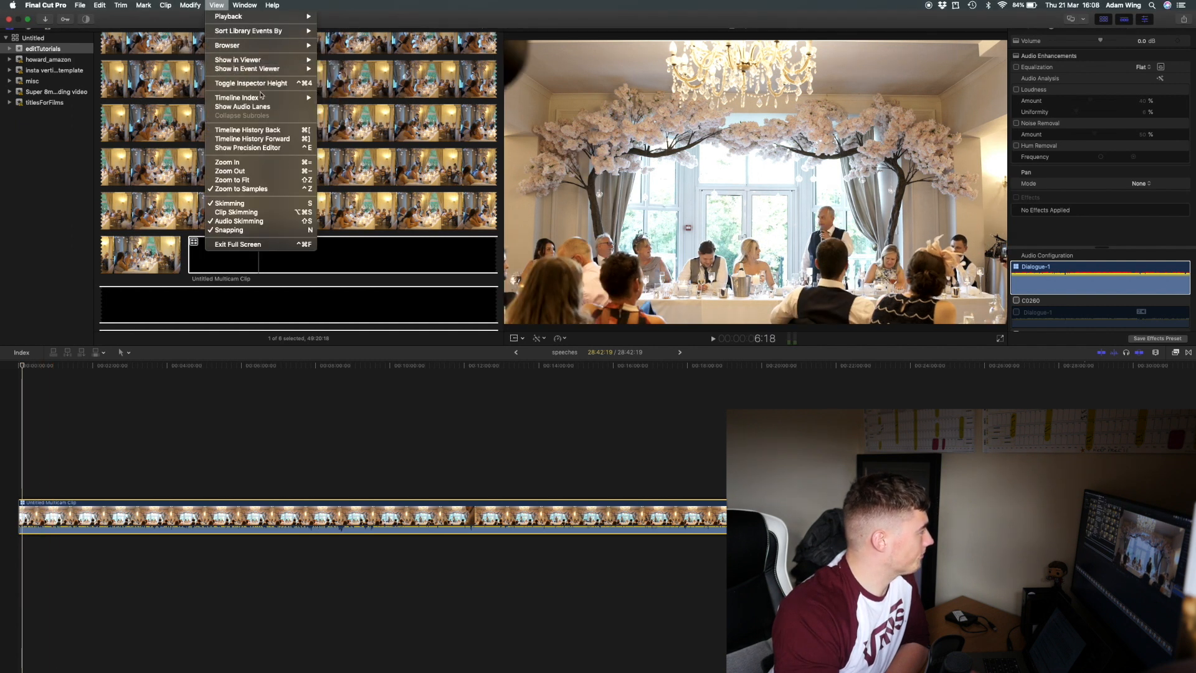
pyautogui.moveTo(288, 64)
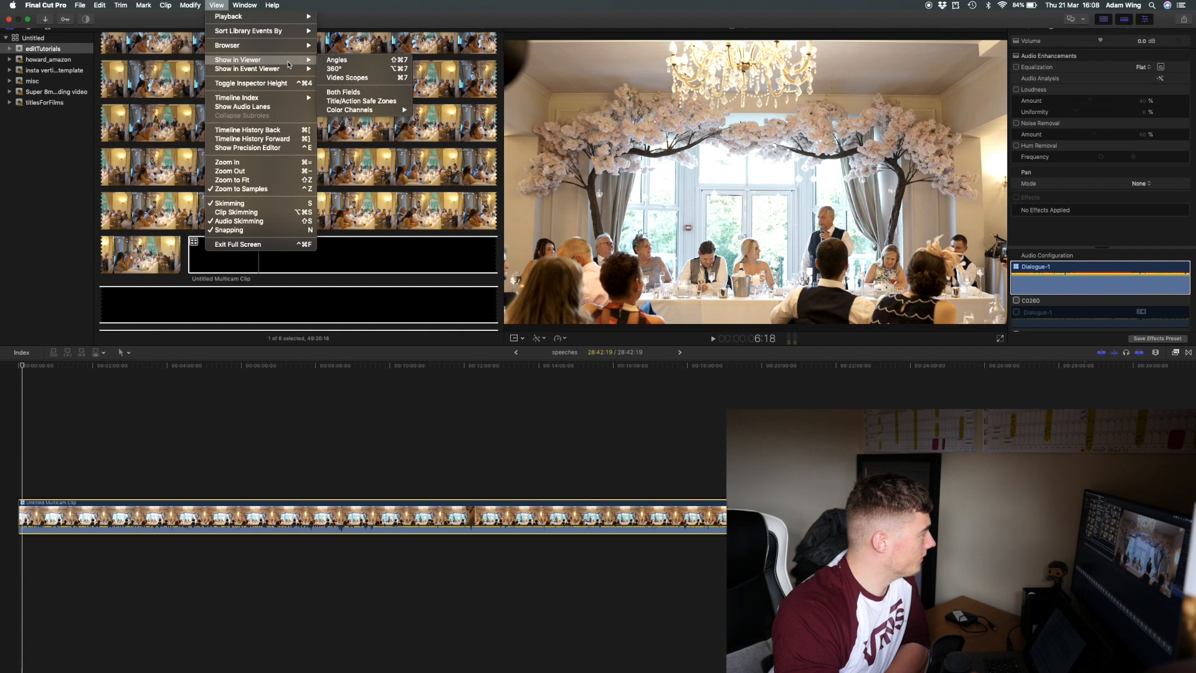
pyautogui.click(325, 60)
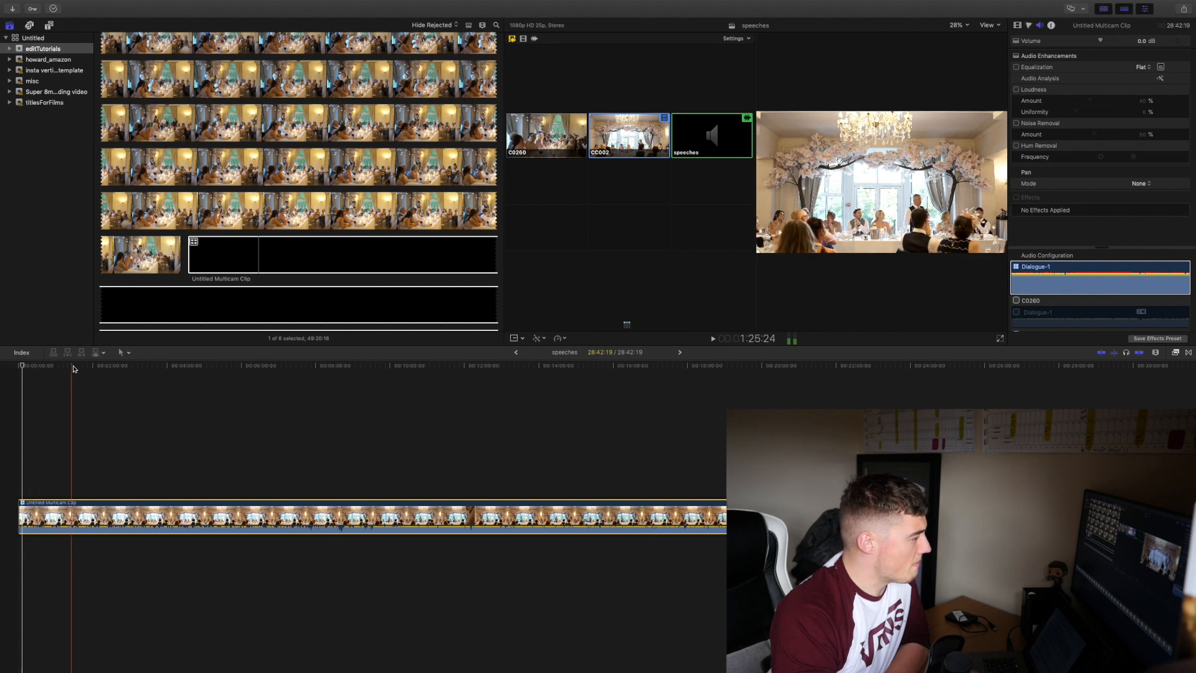
# Try cutting the multicam clip to angle C0260 at about 2:00 and back to CC002 at about 4:19
pyautogui.click(92, 369)
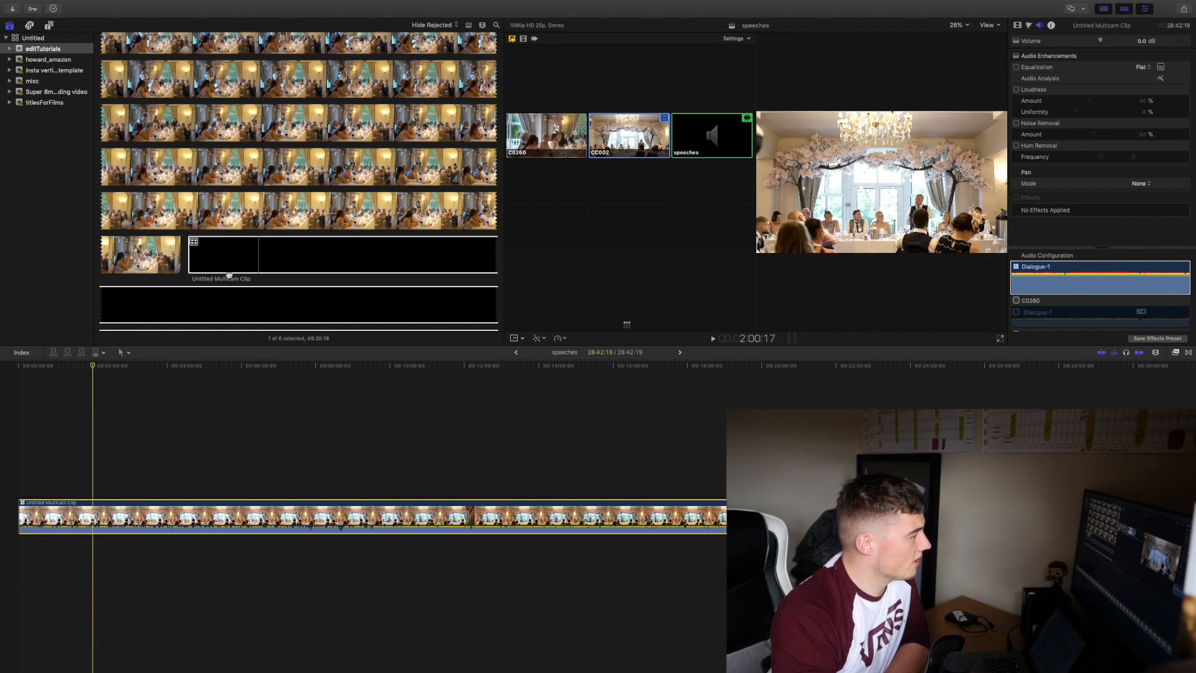
pyautogui.click(533, 128)
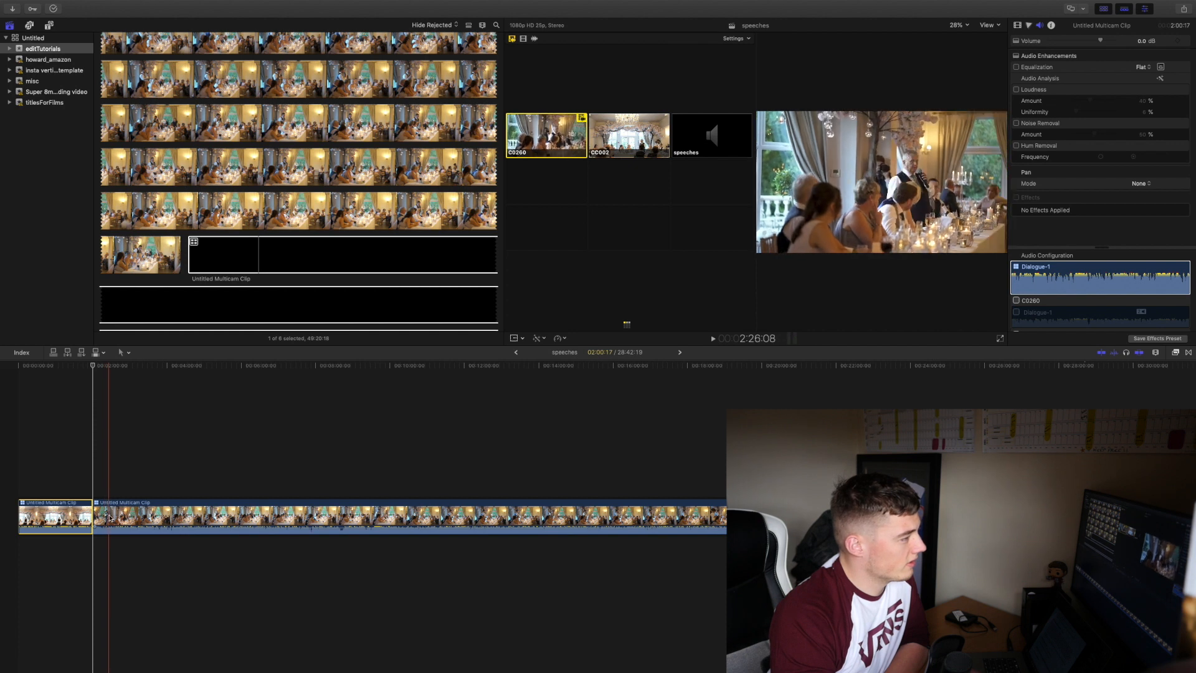
pyautogui.click(179, 516)
pyautogui.press('2')
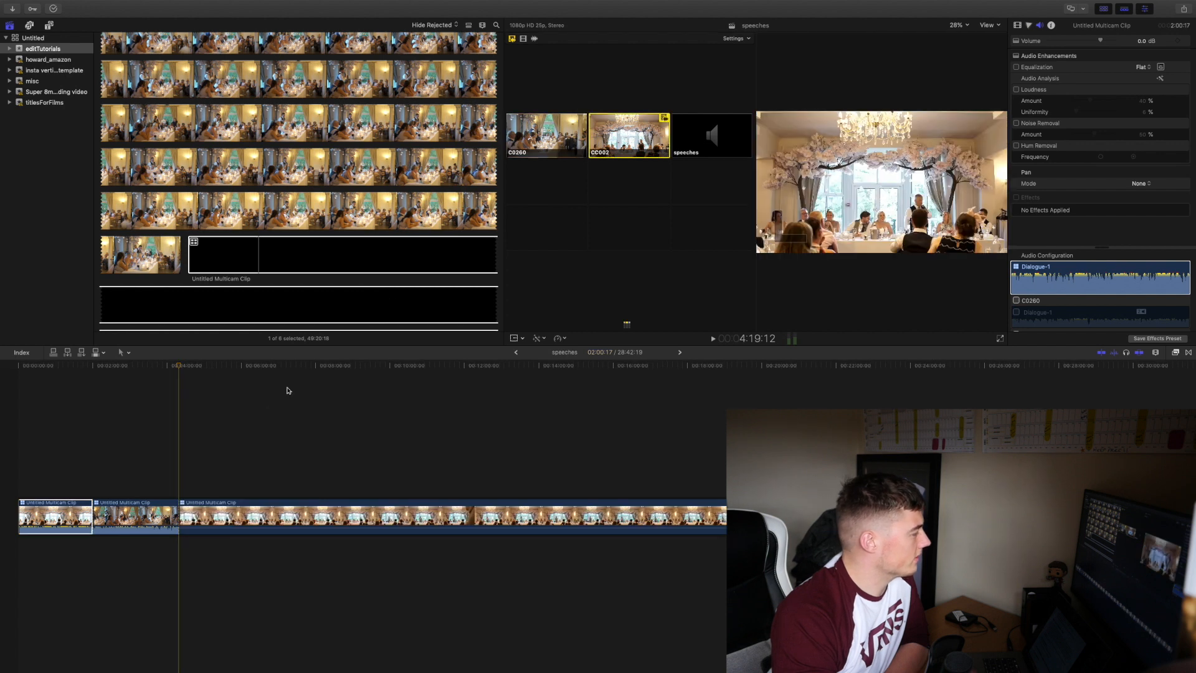
# Undo both angle cuts in the multicam clip
pyautogui.press('super+z')
pyautogui.press('super+z')
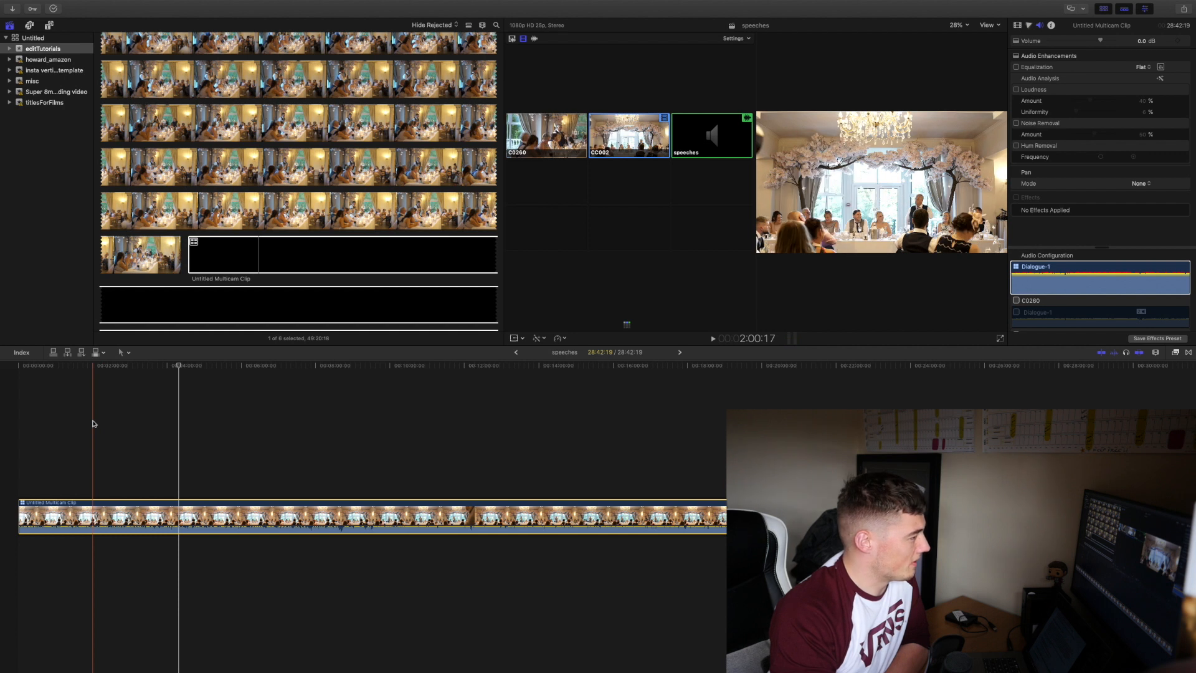
# Cut the multicam clip to angle C0260 at about 2:00, CC002 at about 4:14, C0260 at about 5:59 and CC002 at about 8:02
pyautogui.press('space')
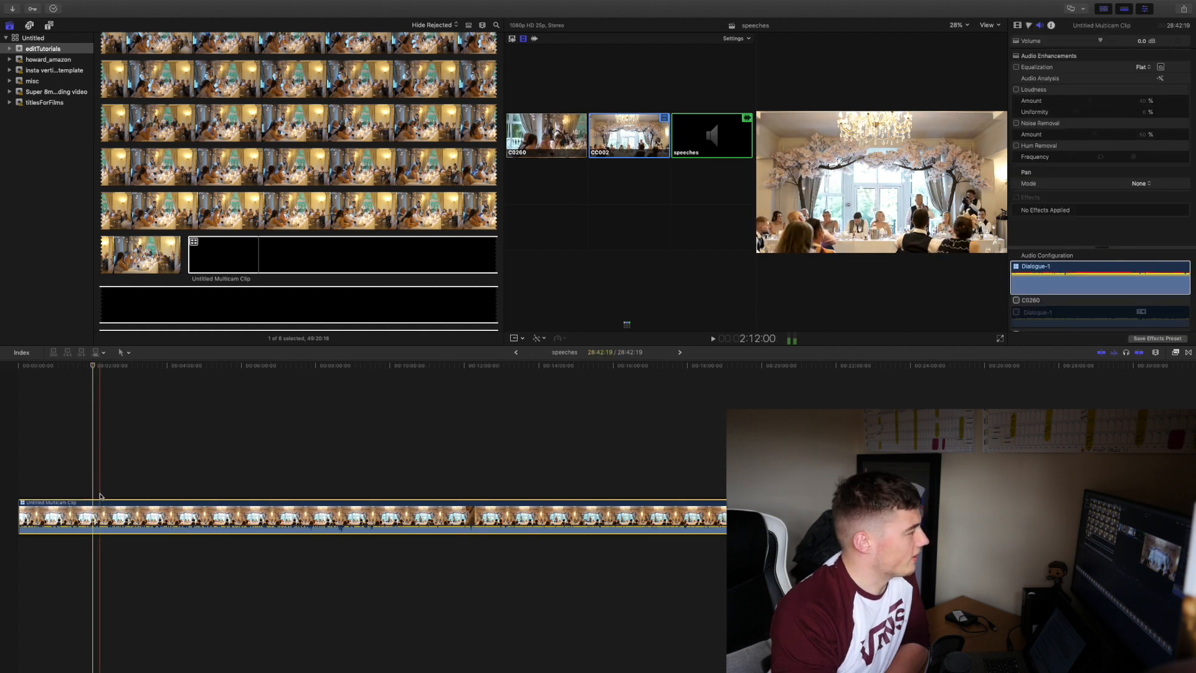
pyautogui.click(535, 145)
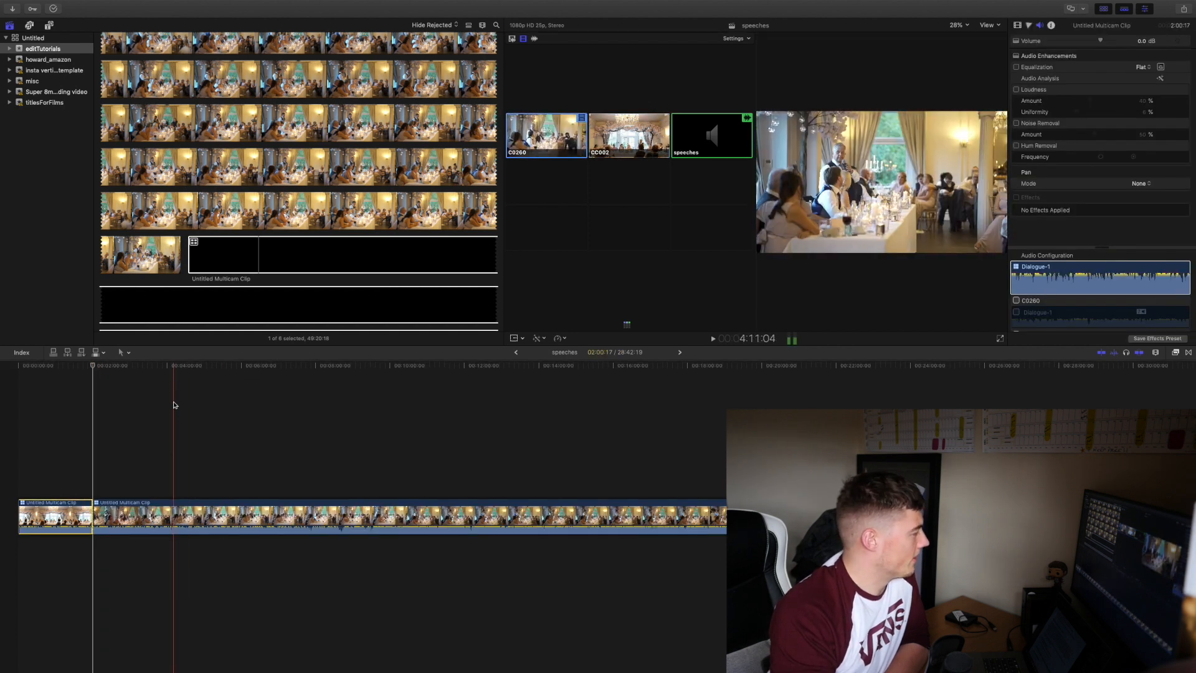
pyautogui.click(664, 128)
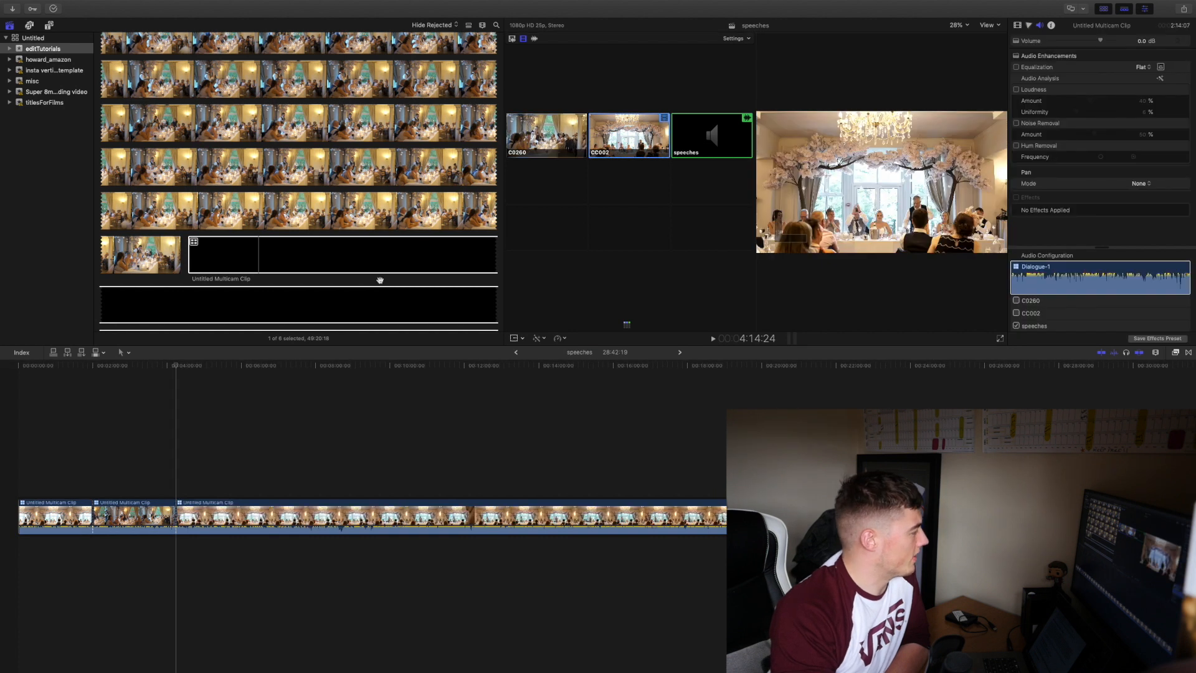
pyautogui.press('1')
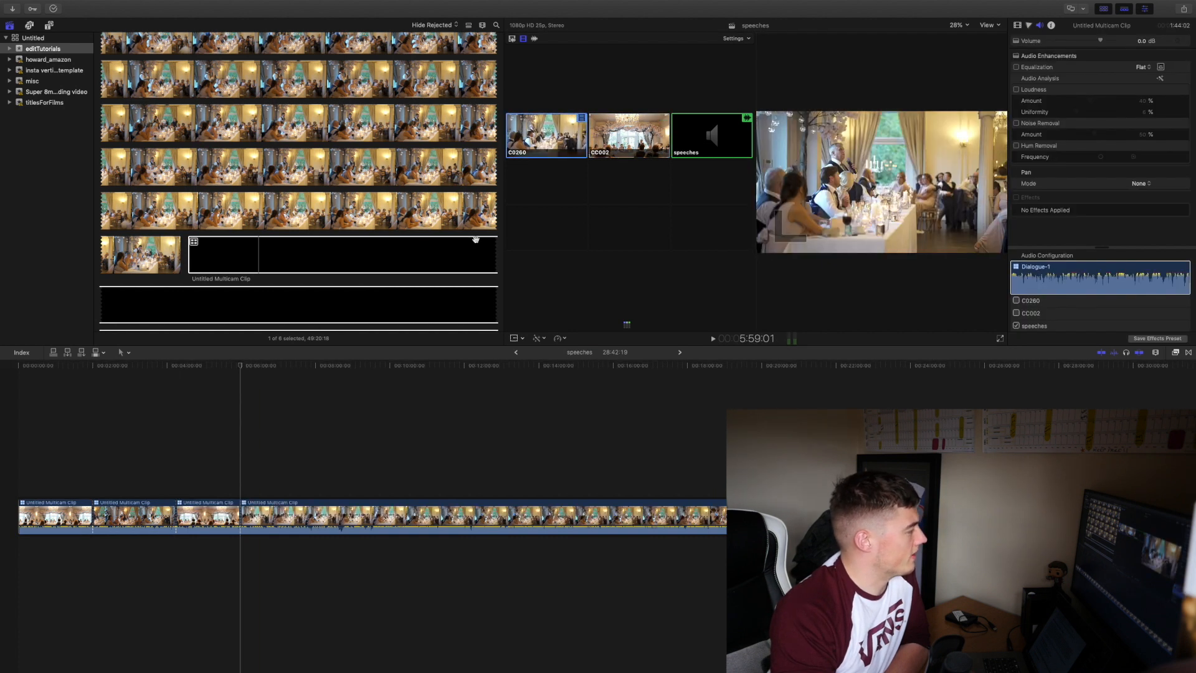
pyautogui.press('2')
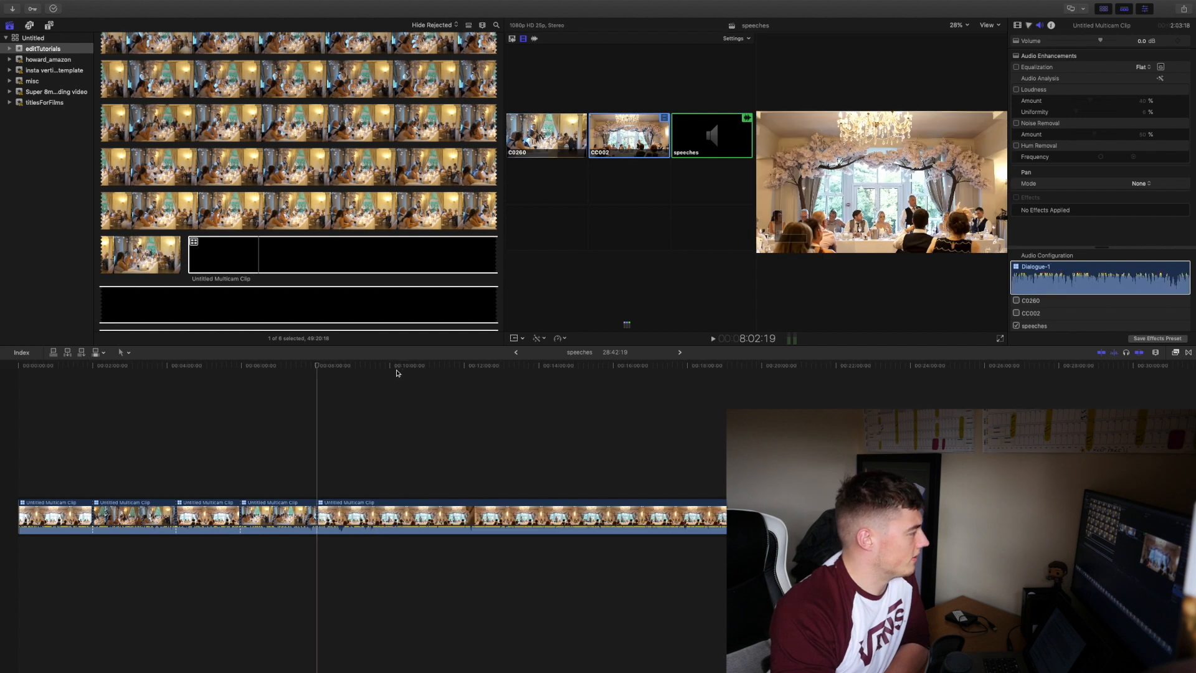
# Cut the multicam clip to C0260 at about 10:00, back to CC002 at about 12:00, and to C0260 again at about 14:53
pyautogui.click(392, 376)
pyautogui.press('1')
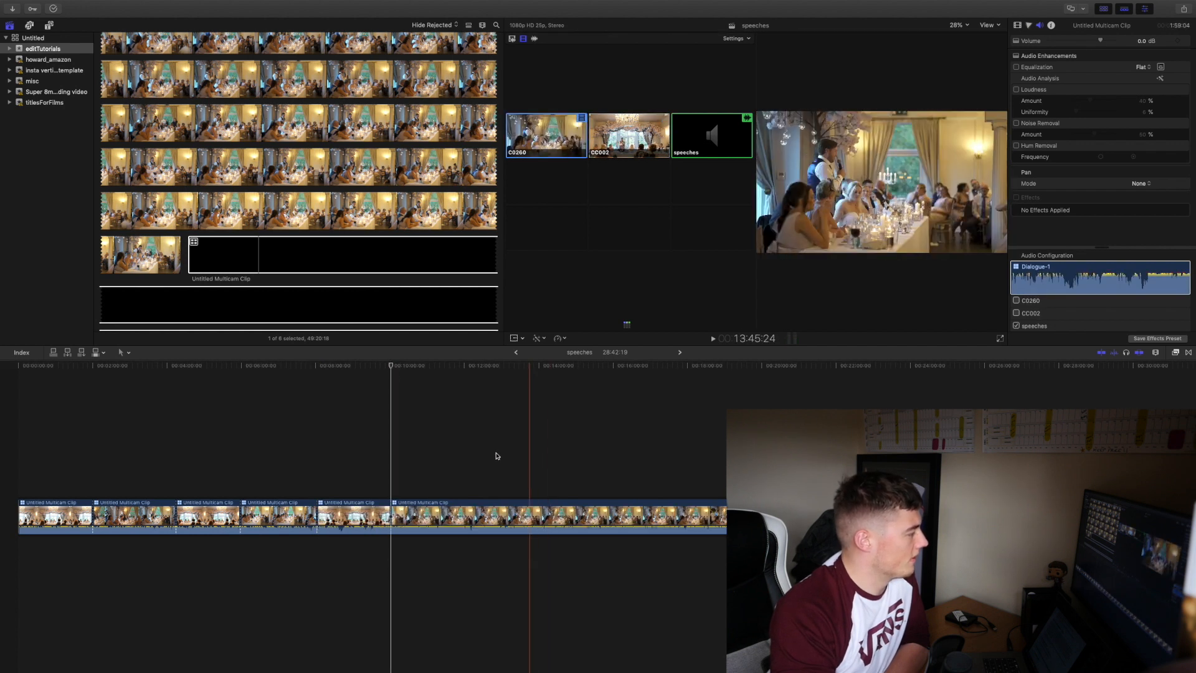
pyautogui.click(466, 471)
pyautogui.press('2')
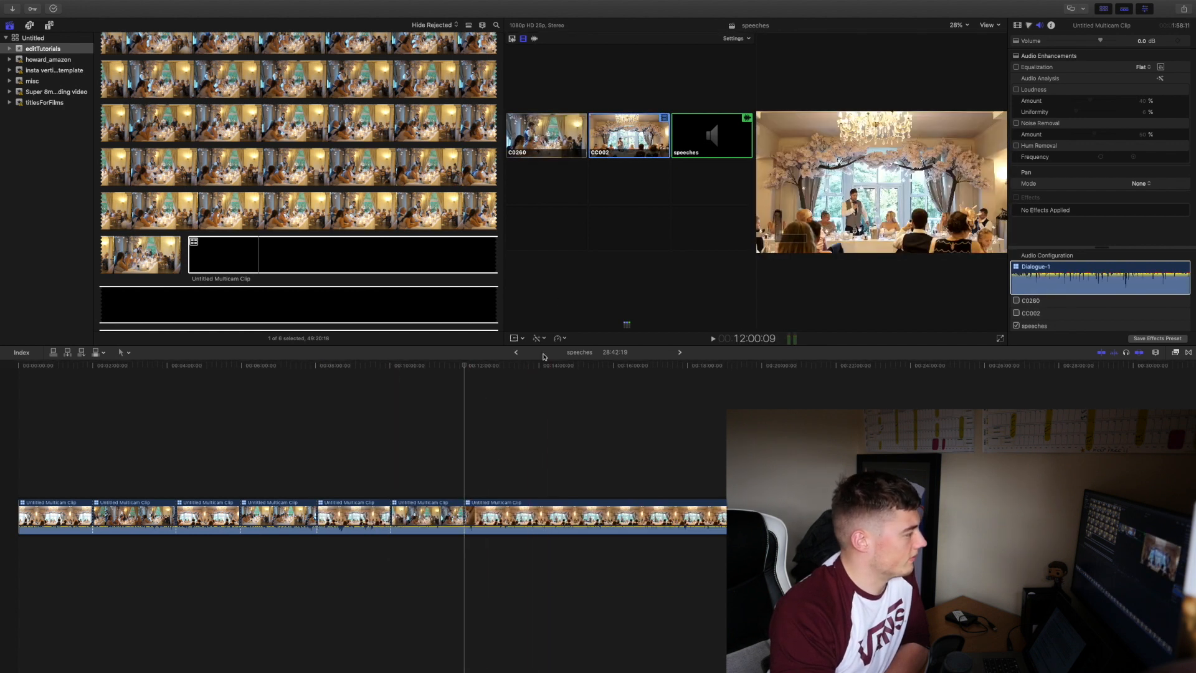
pyautogui.click(572, 386)
pyautogui.press('1')
# Cut the multicam clip to CC002 at about 17:29, to C0260 at about 19:22, and back to CC002 at about 21:09
pyautogui.click(668, 399)
pyautogui.press('2')
pyautogui.click(738, 424)
pyautogui.press('1')
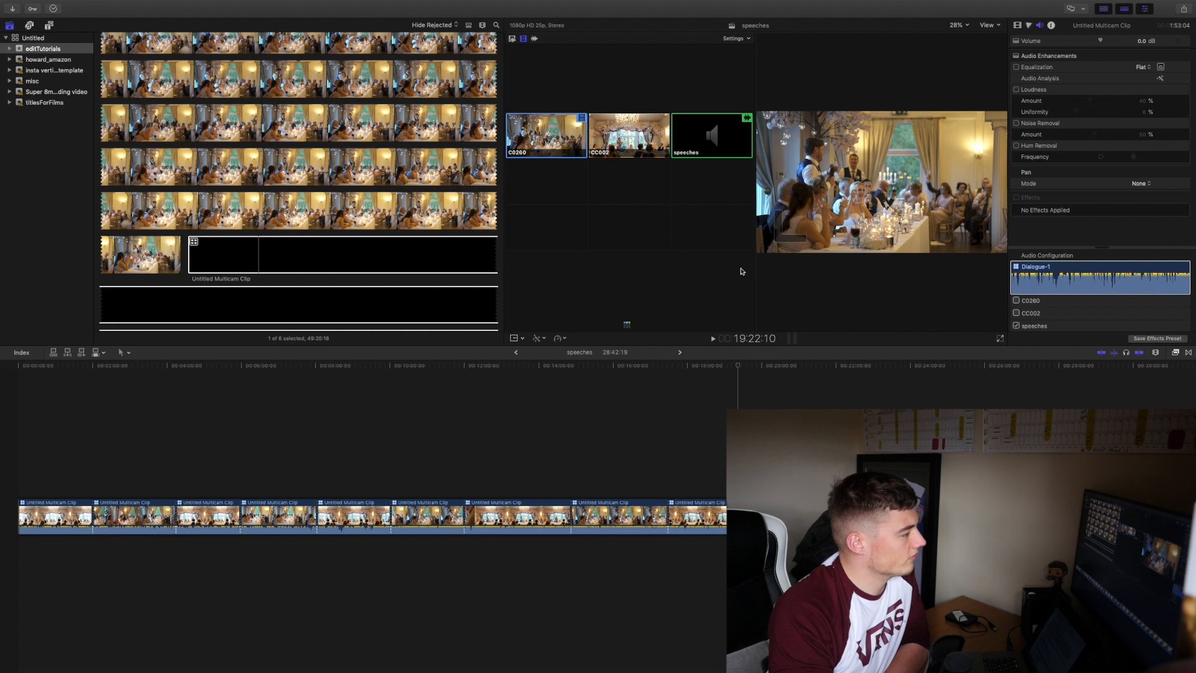
pyautogui.click(804, 405)
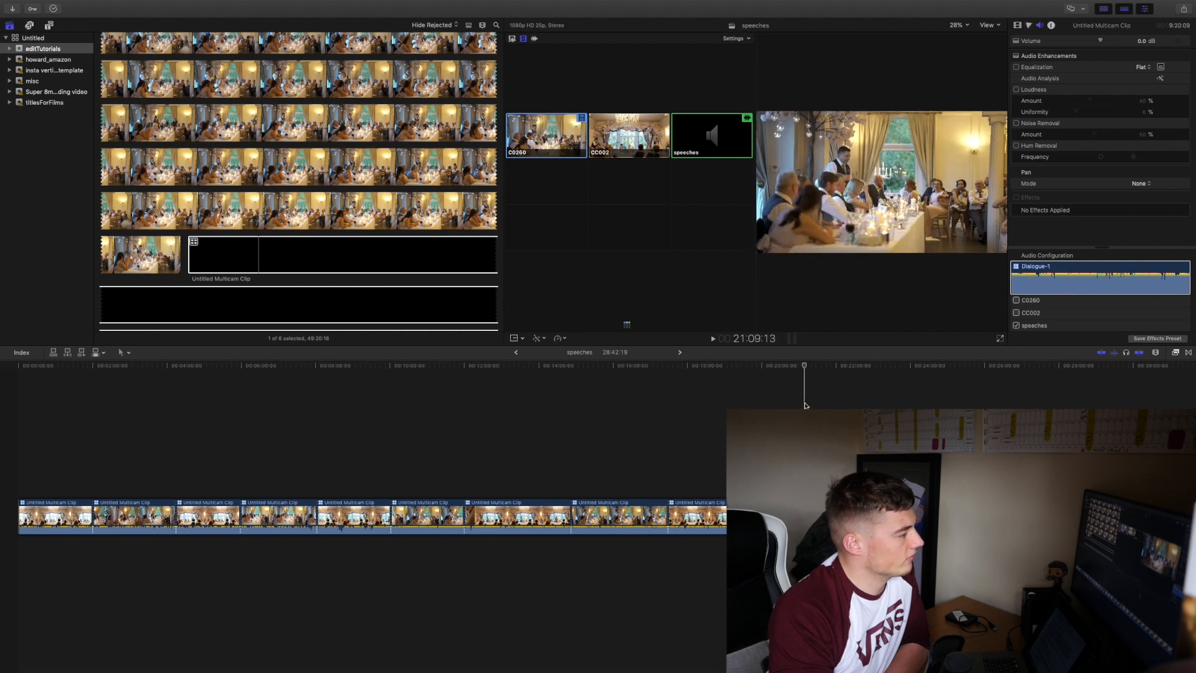
pyautogui.click(644, 157)
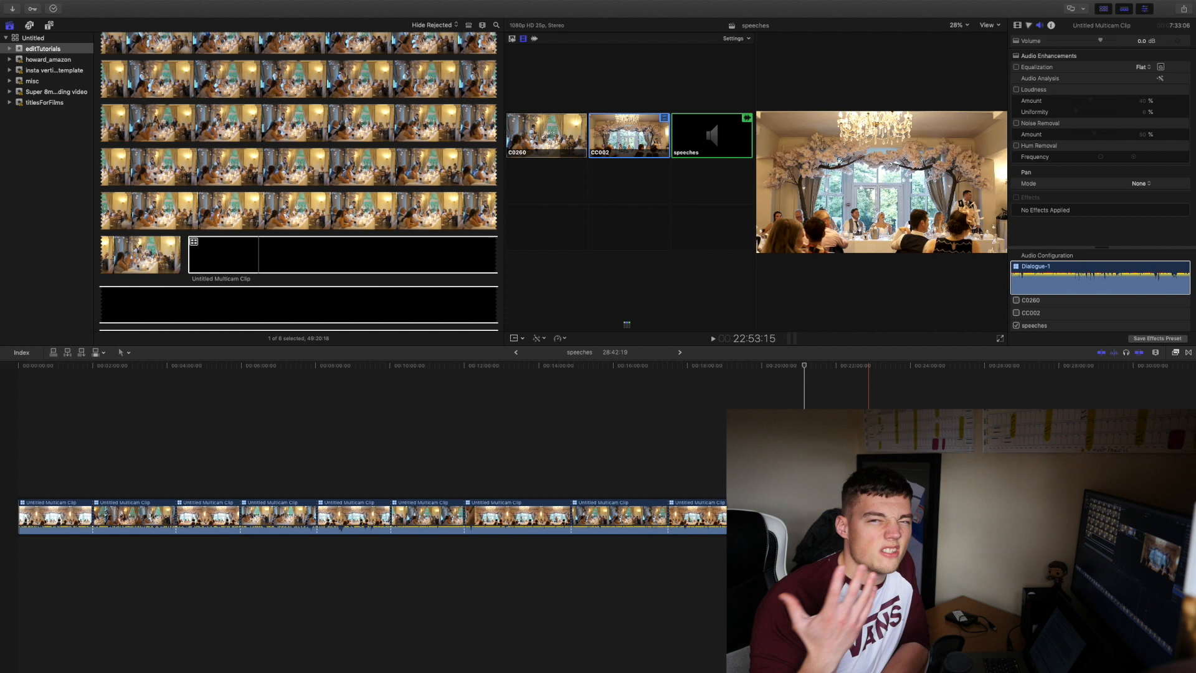
# Cut the multicam clip to C0260 at about 22:44, to CC002 at about 24:39, and to C0260 at about 26:39
pyautogui.press('1')
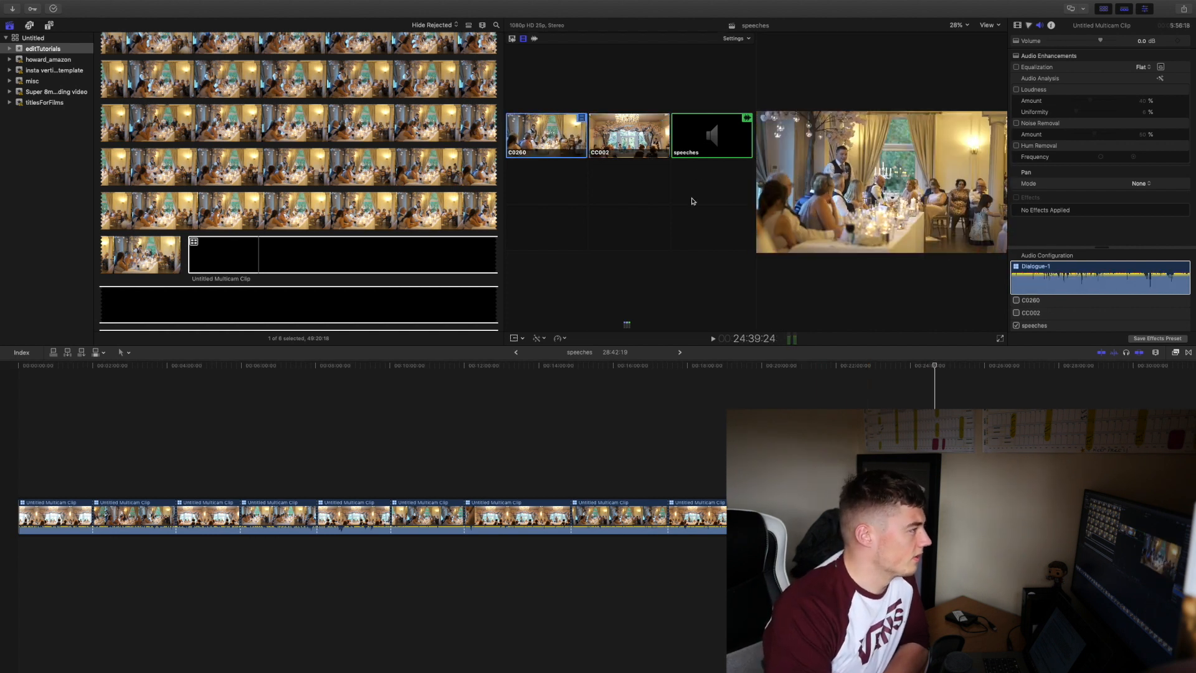
pyautogui.press('2')
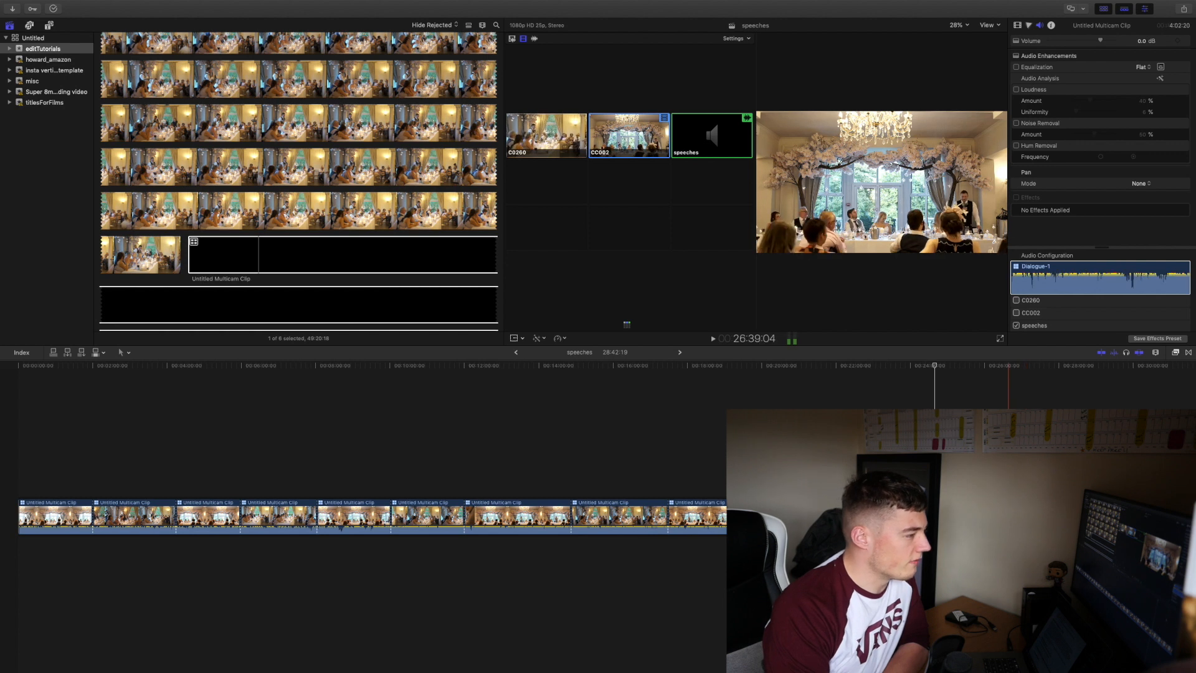
pyautogui.press('1')
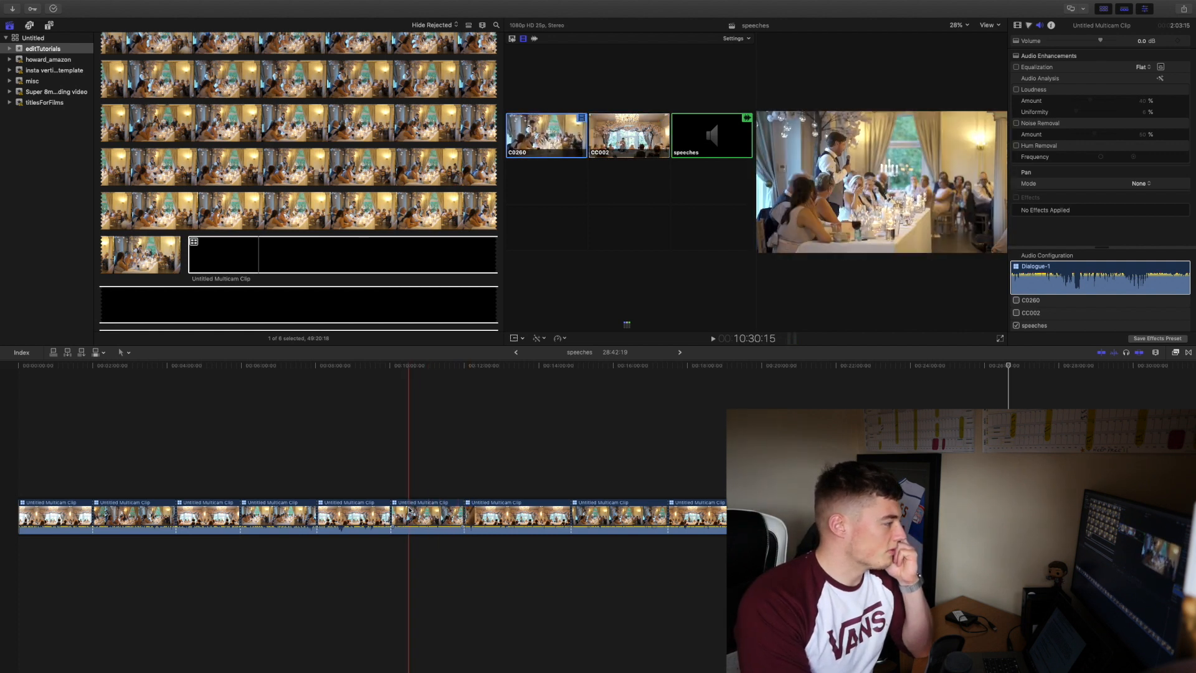
# Review the alternating angle segments across the full length of the multicam edit, including the segment around 13:36
pyautogui.scroll(3, 408, 510)
pyautogui.hscroll(-3, 410, 510)
pyautogui.hscroll(-5, 409, 510)
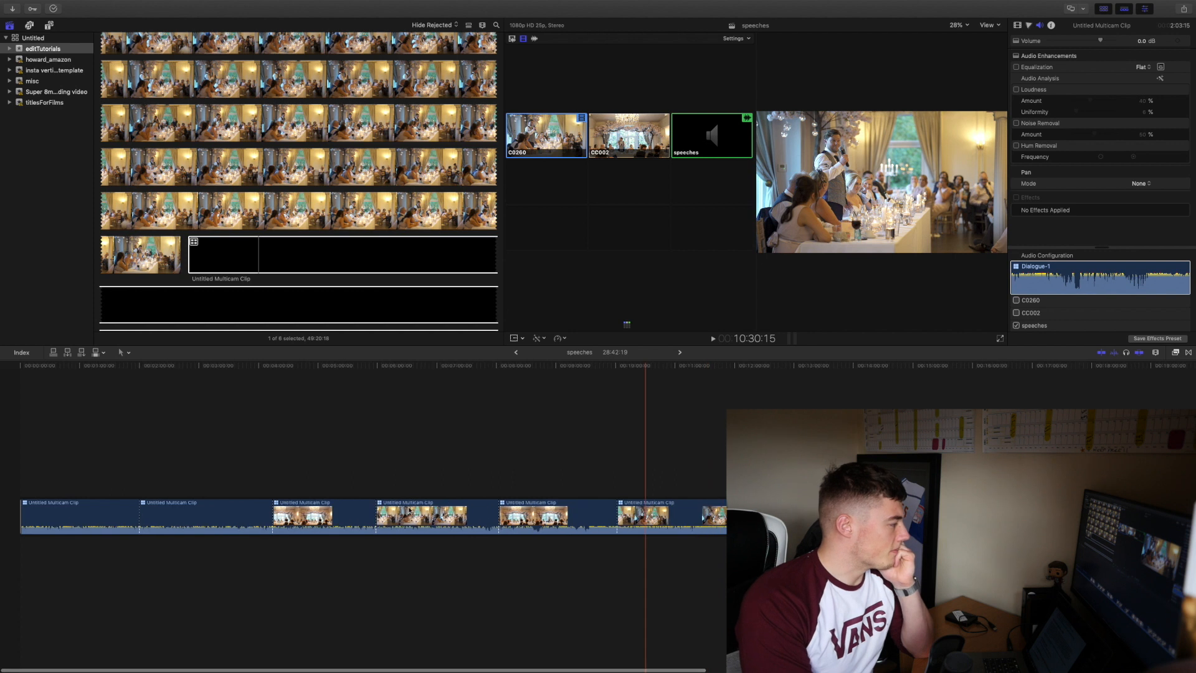
pyautogui.scroll(-4, 436, 515)
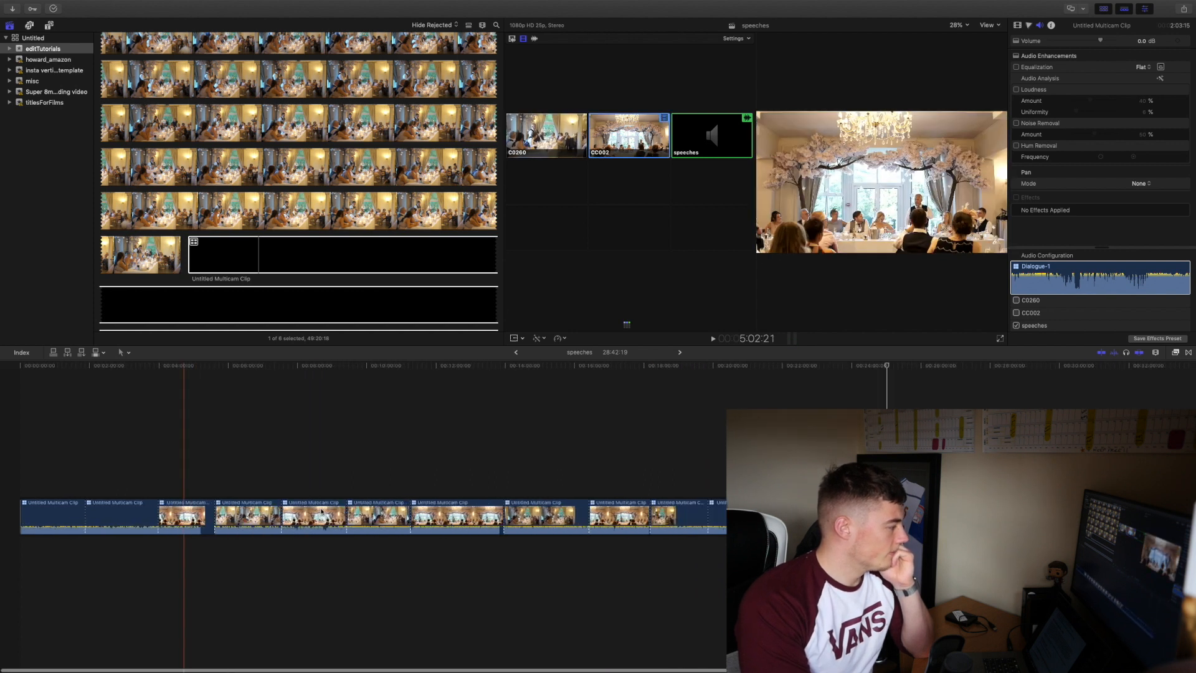
pyautogui.press('2')
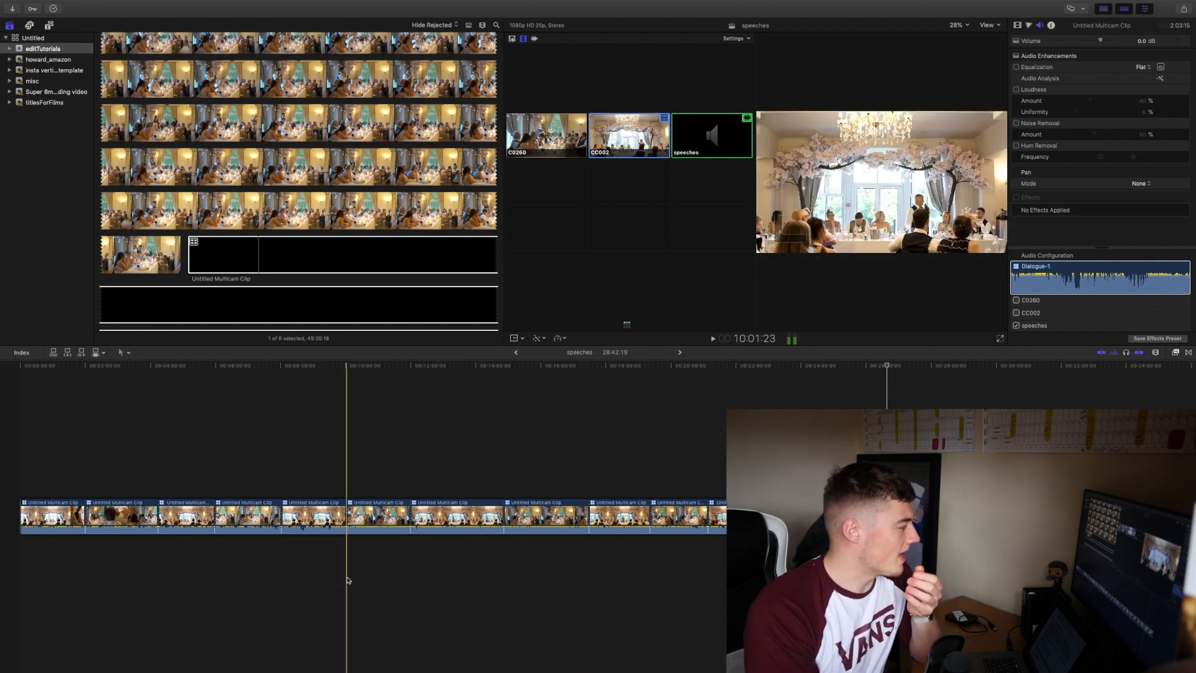
pyautogui.click(462, 508)
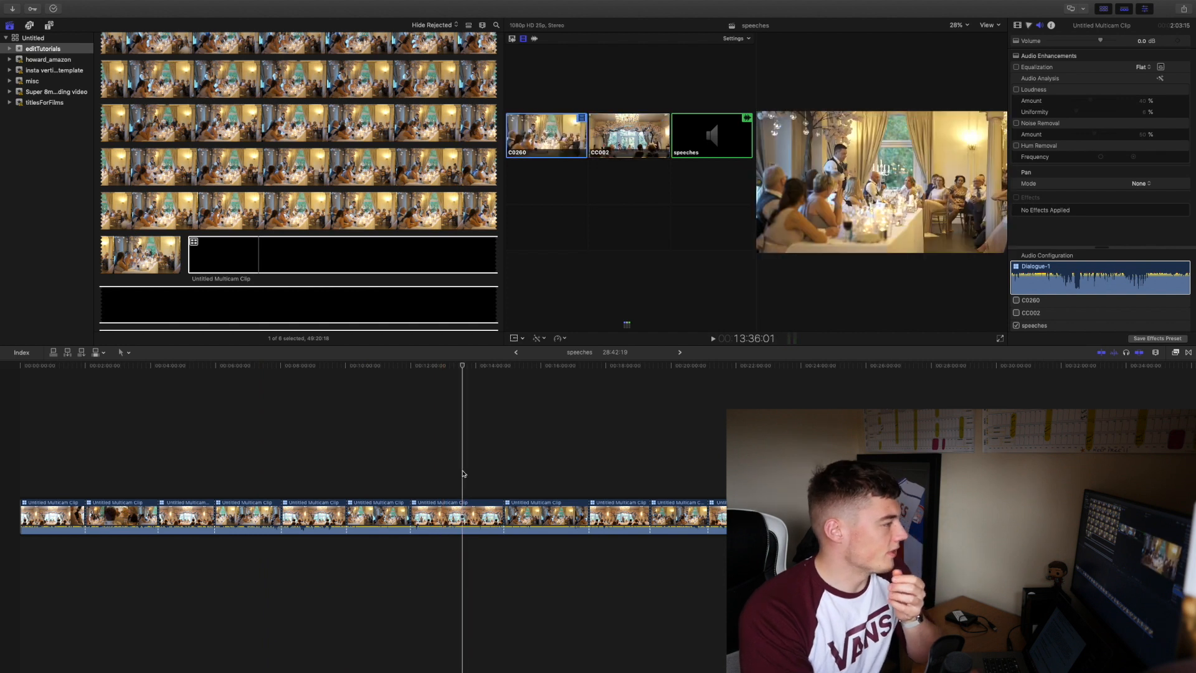
pyautogui.press('super+equal')
pyautogui.press('super+equal')
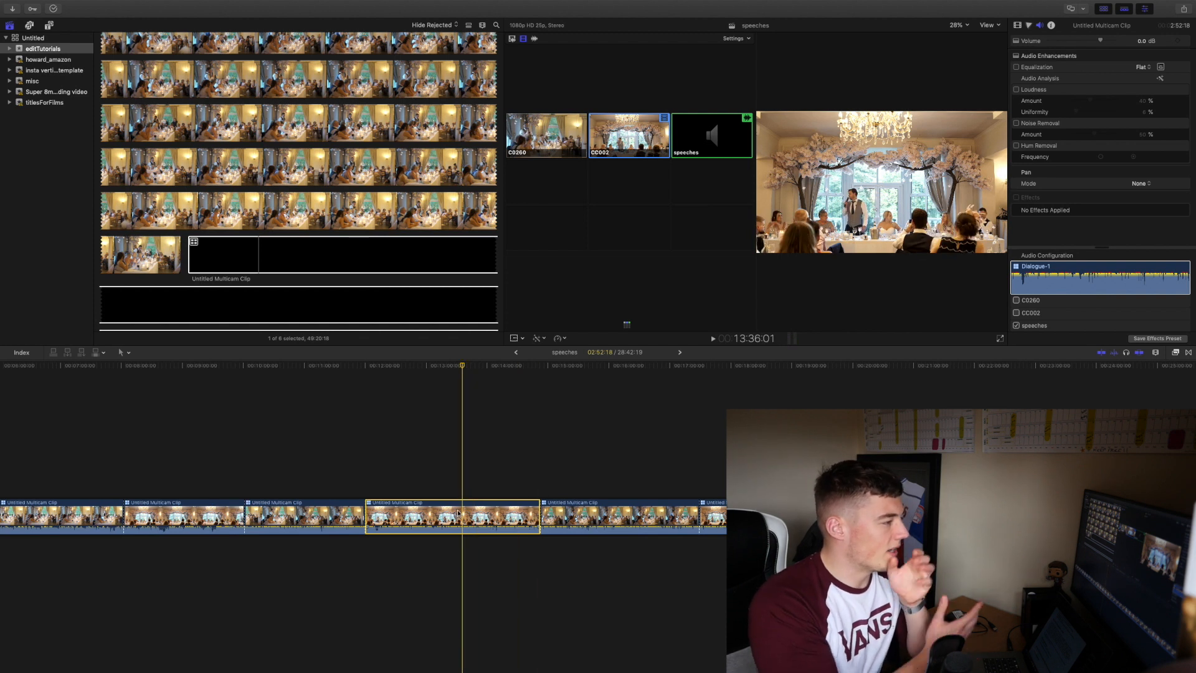
pyautogui.press('super+minus')
pyautogui.press('super+minus')
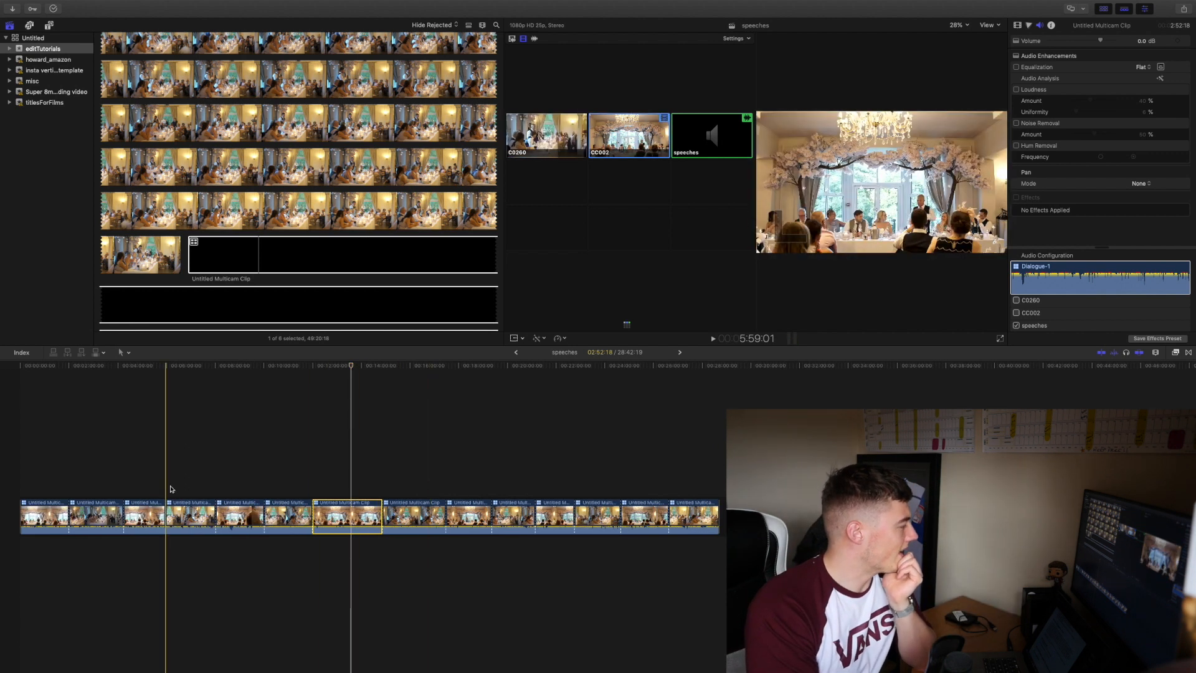
pyautogui.press('2')
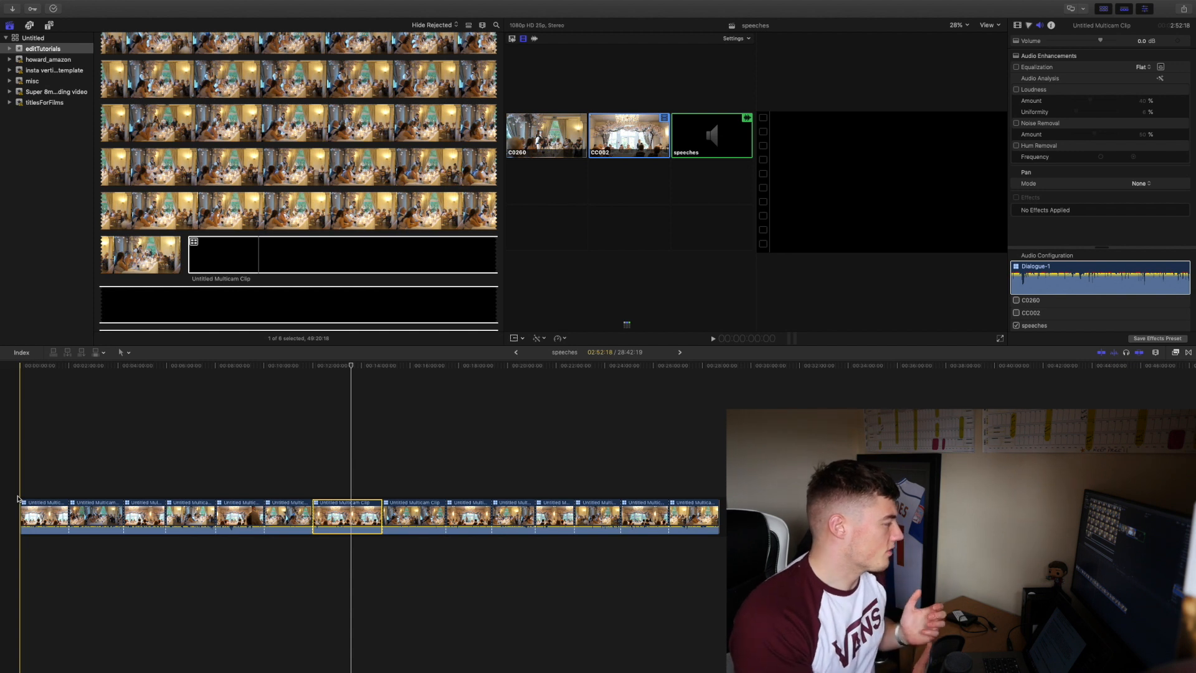
pyautogui.press('1')
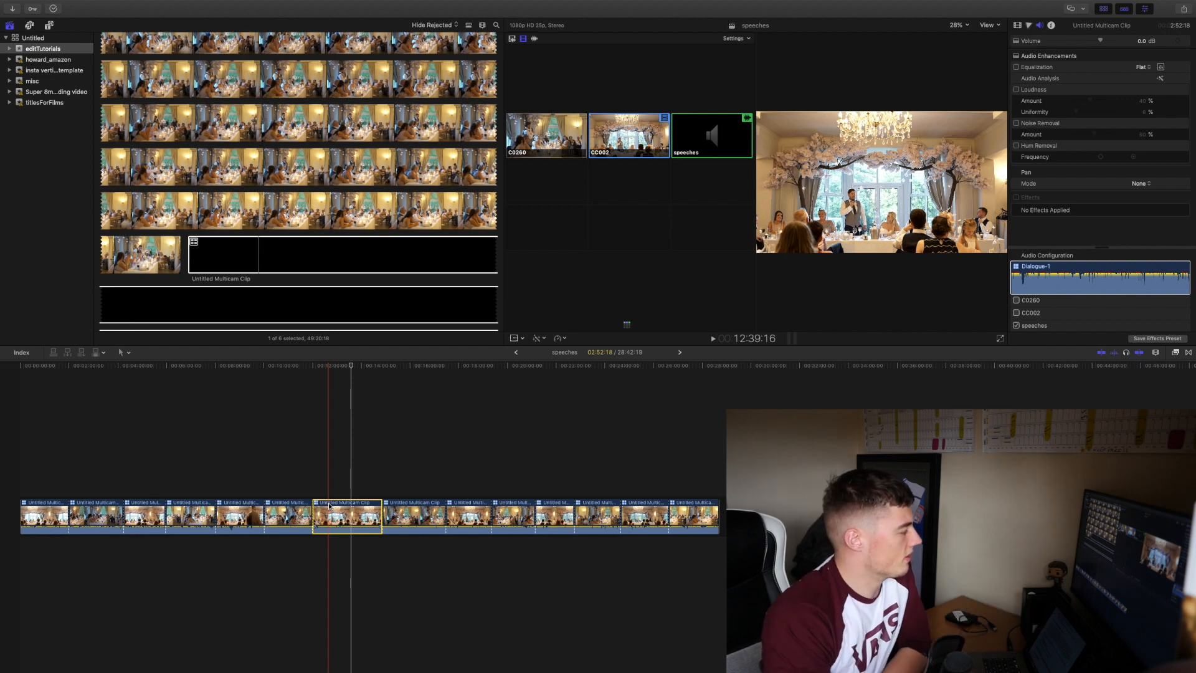
# Hide the multicam angles in the viewer and play the edit from about 12:48 in the enlarged picture
pyautogui.press('super+equal')
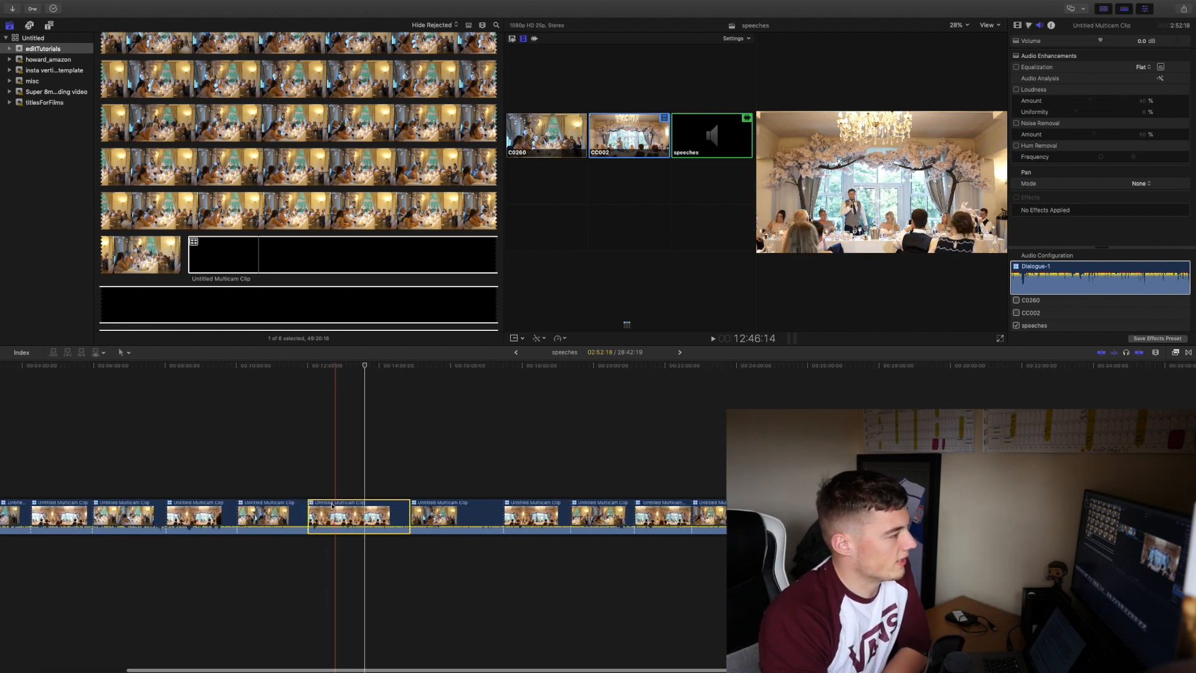
pyautogui.press('space')
pyautogui.click(217, 5)
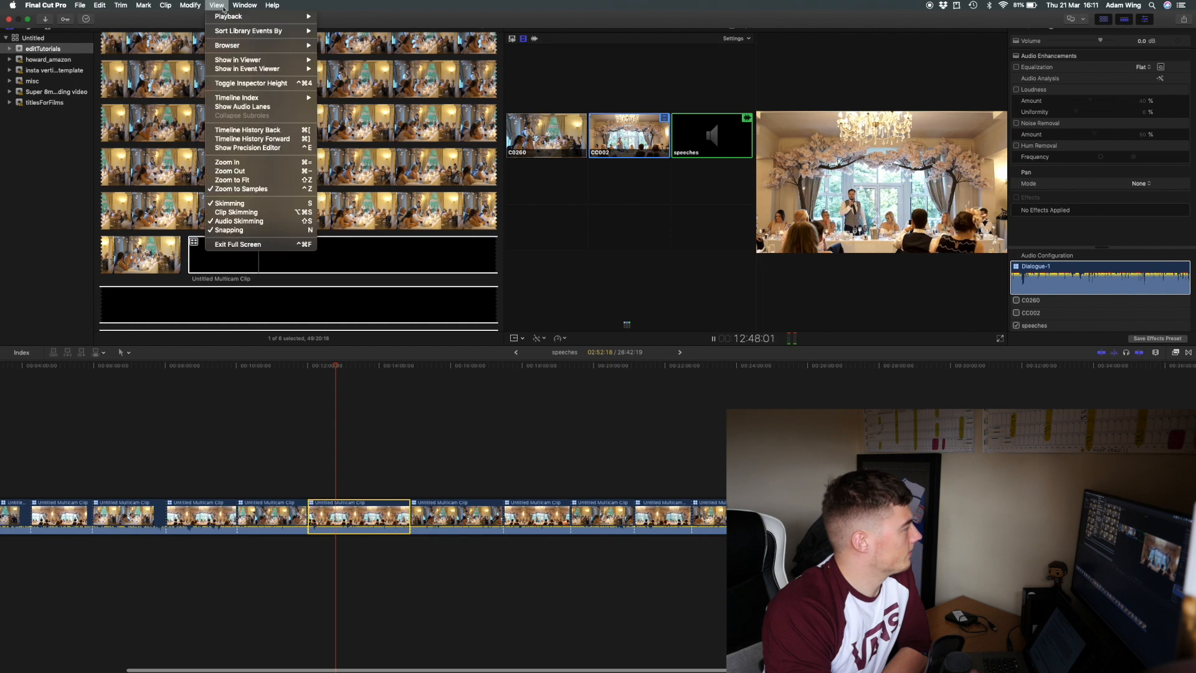
pyautogui.moveTo(244, 63)
pyautogui.click(336, 59)
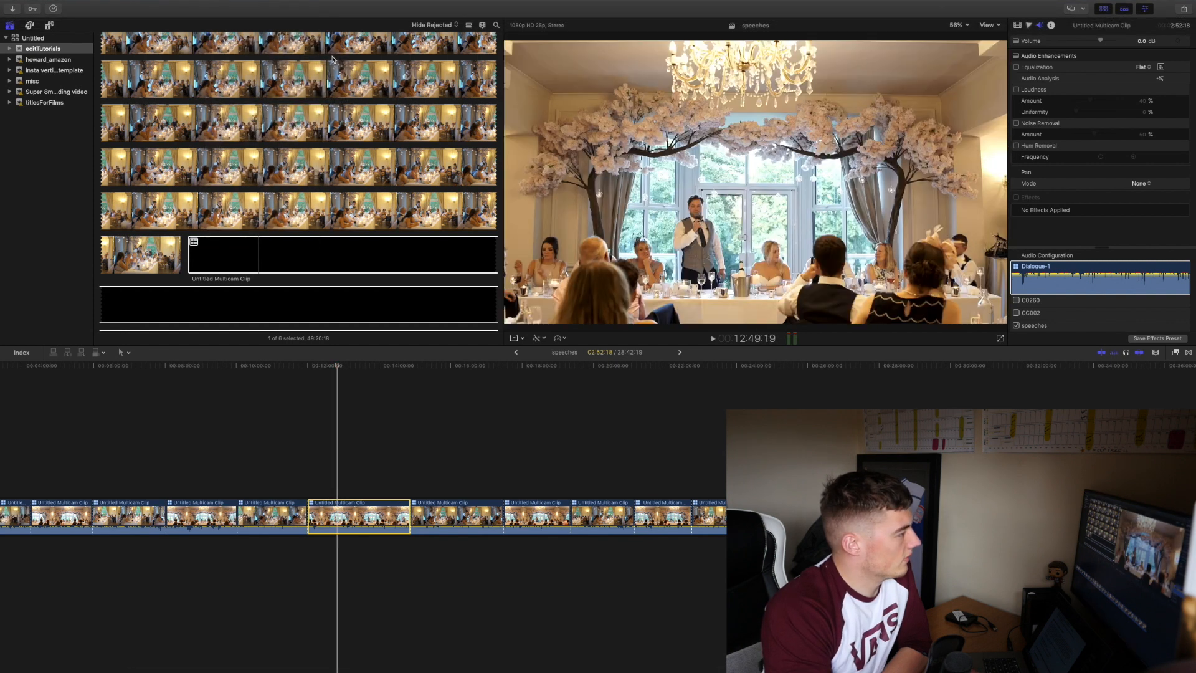
pyautogui.press('space')
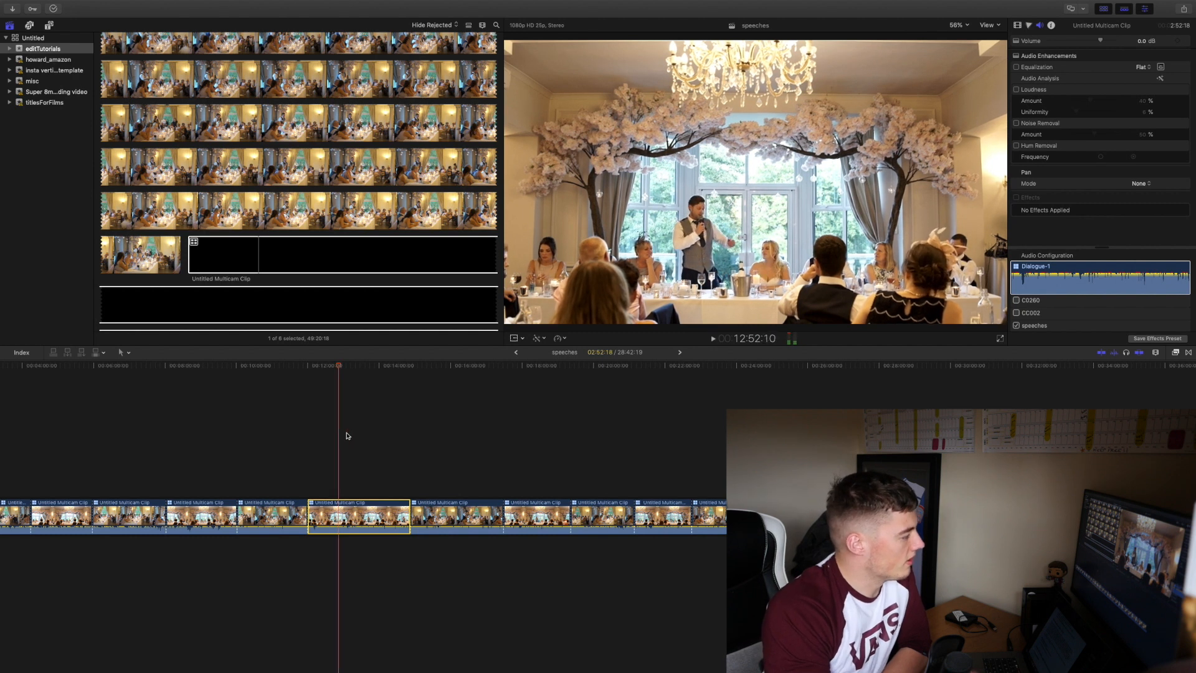
pyautogui.press('space')
# Skim through the whole edit for unusable C0260 footage and play the passage at about 3:05
pyautogui.press('super+minus')
pyautogui.press('super+minus')
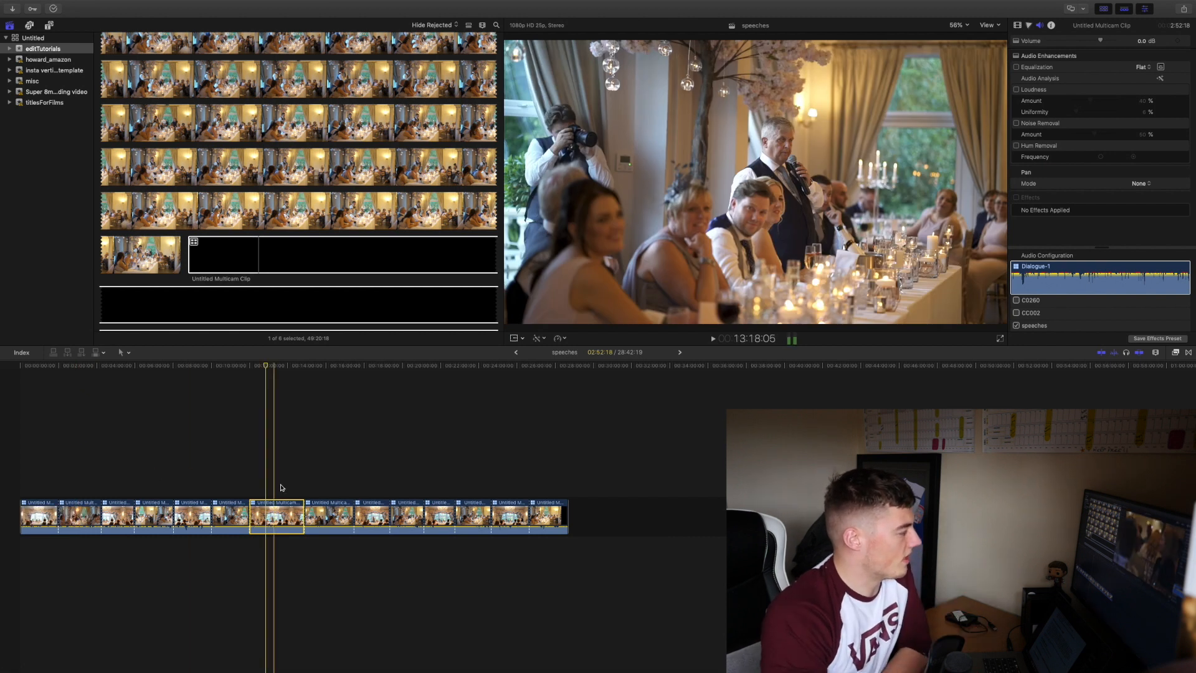
pyautogui.press('space')
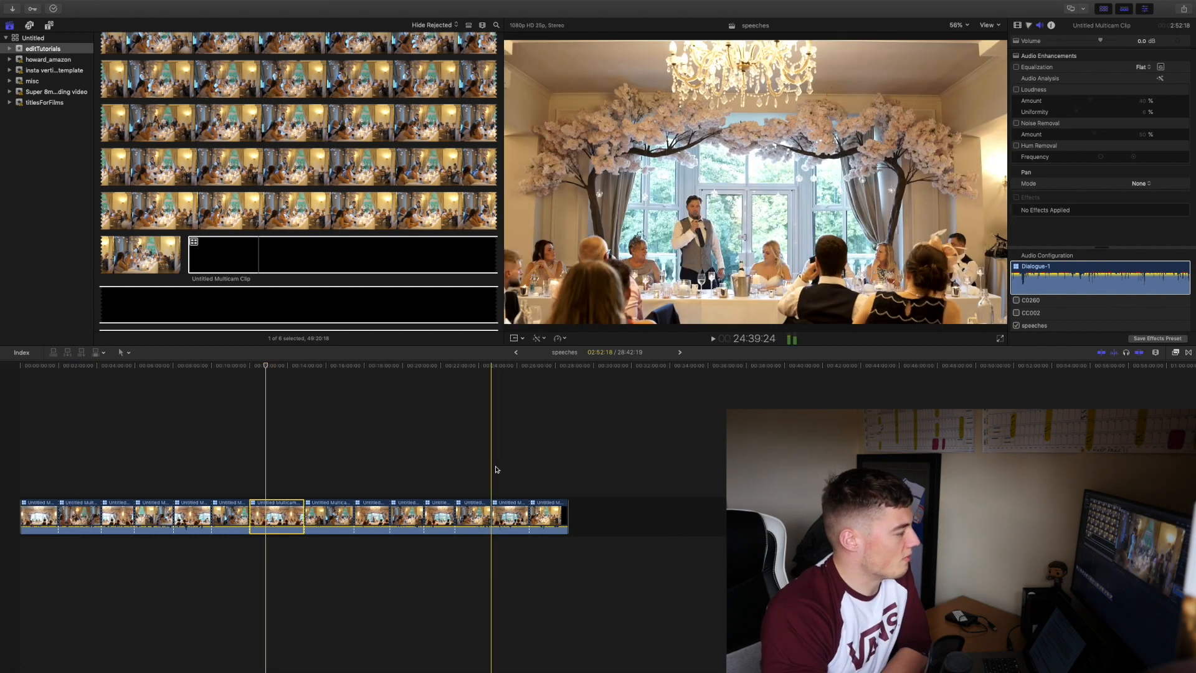
pyautogui.click(551, 431)
pyautogui.press('super+equal')
pyautogui.press('super+equal')
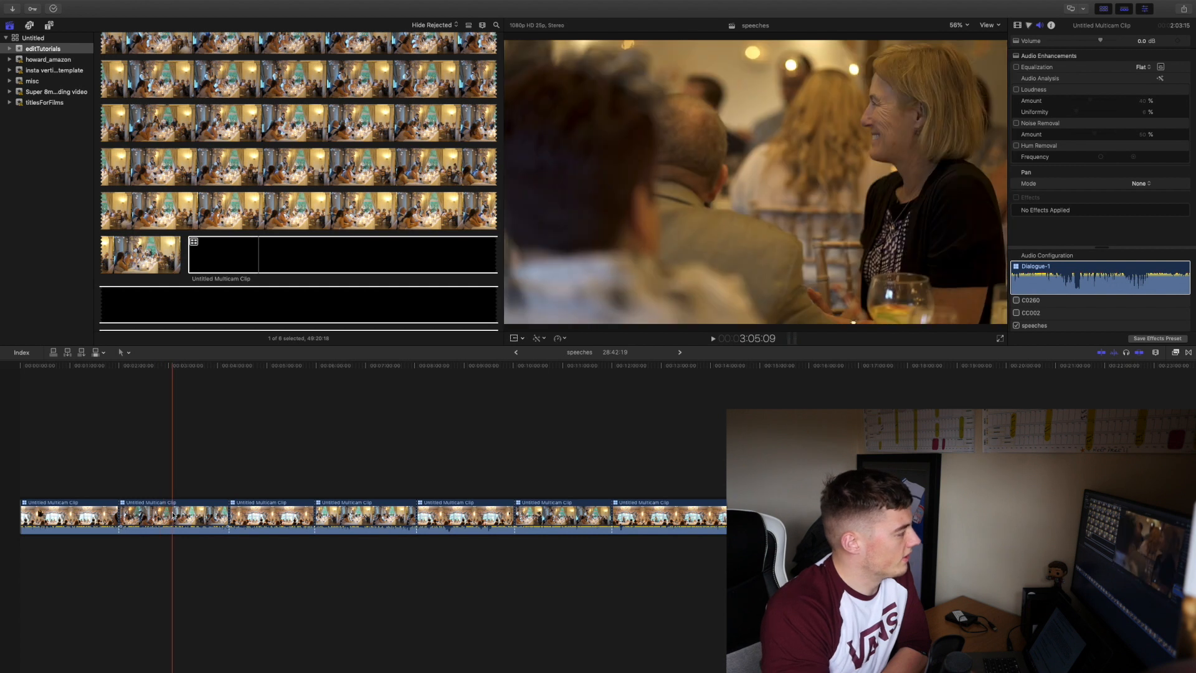
pyautogui.press('space')
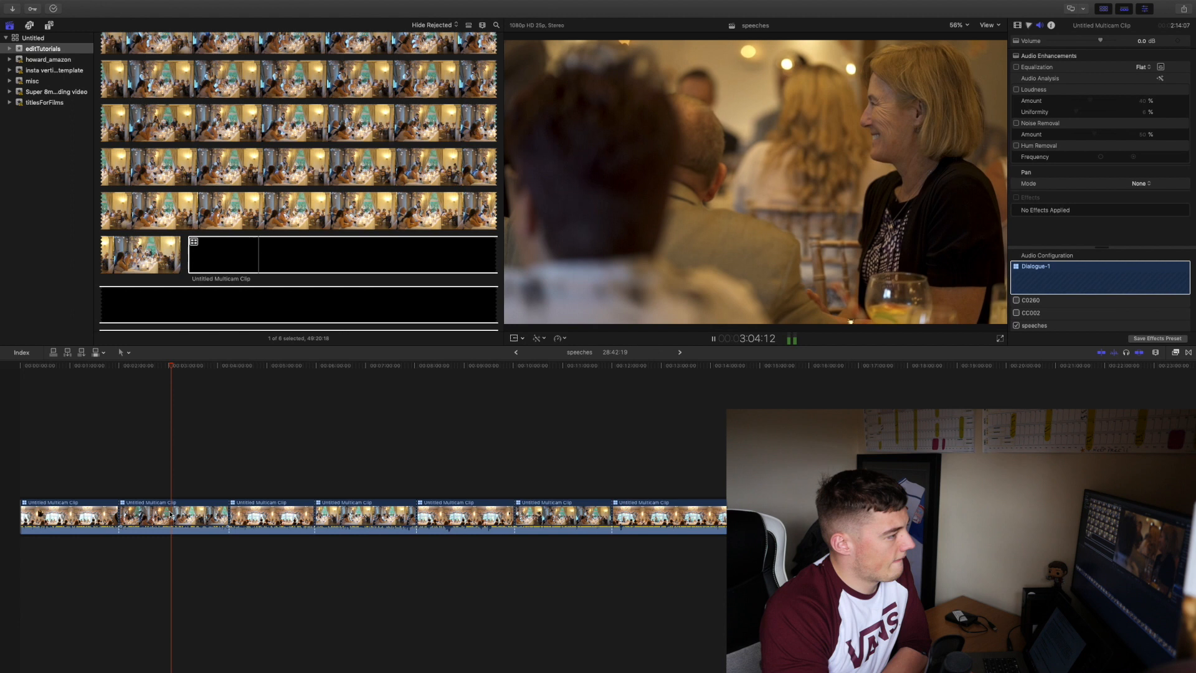
pyautogui.press('space')
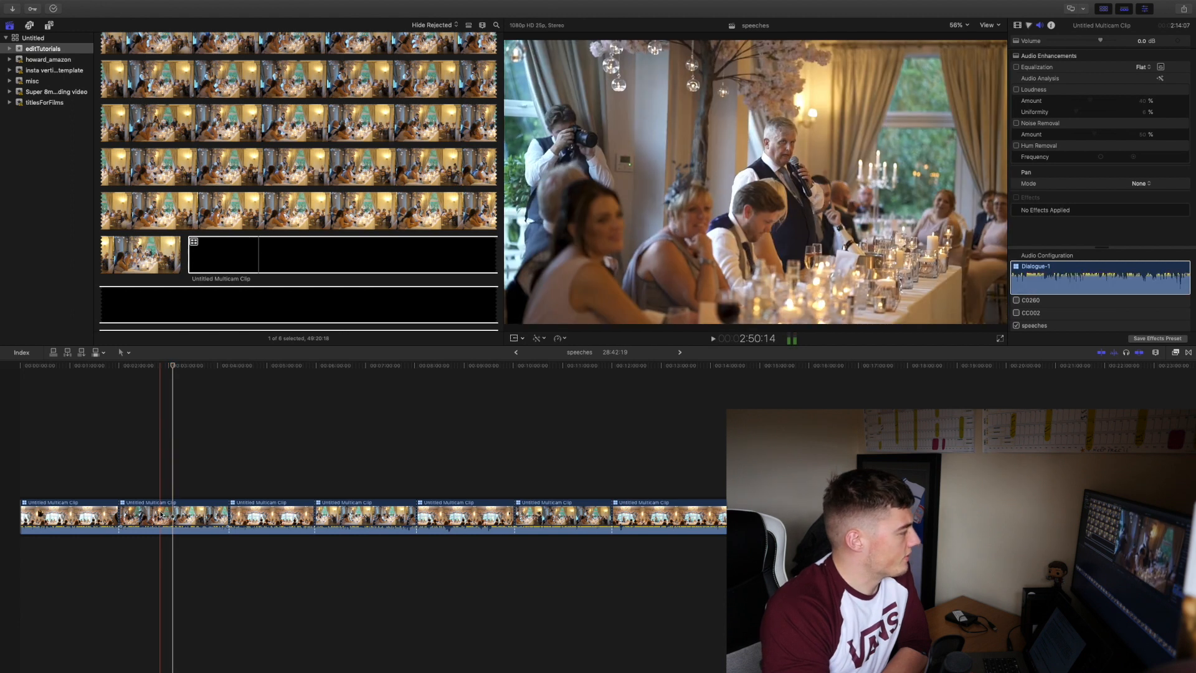
# Split off the 25-second C0260 passage starting at about 2:50 and switch its active video angle to CC002
pyautogui.click(160, 513)
pyautogui.click(181, 516)
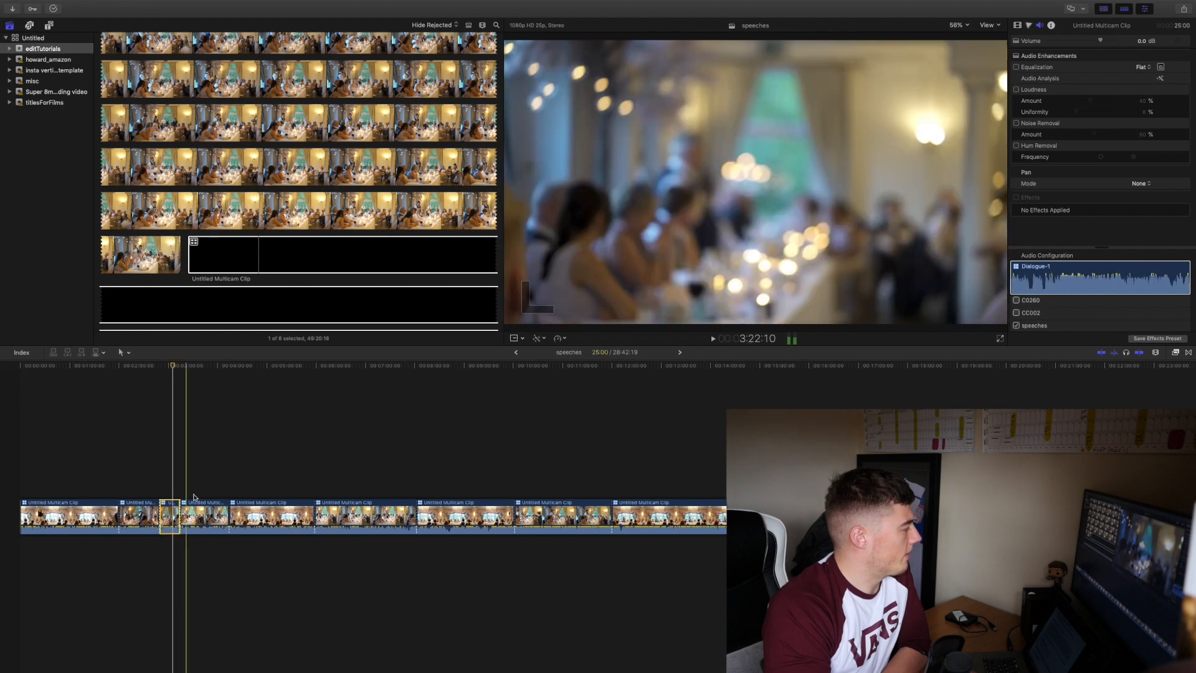
pyautogui.rightClick(173, 504)
pyautogui.moveTo(209, 492)
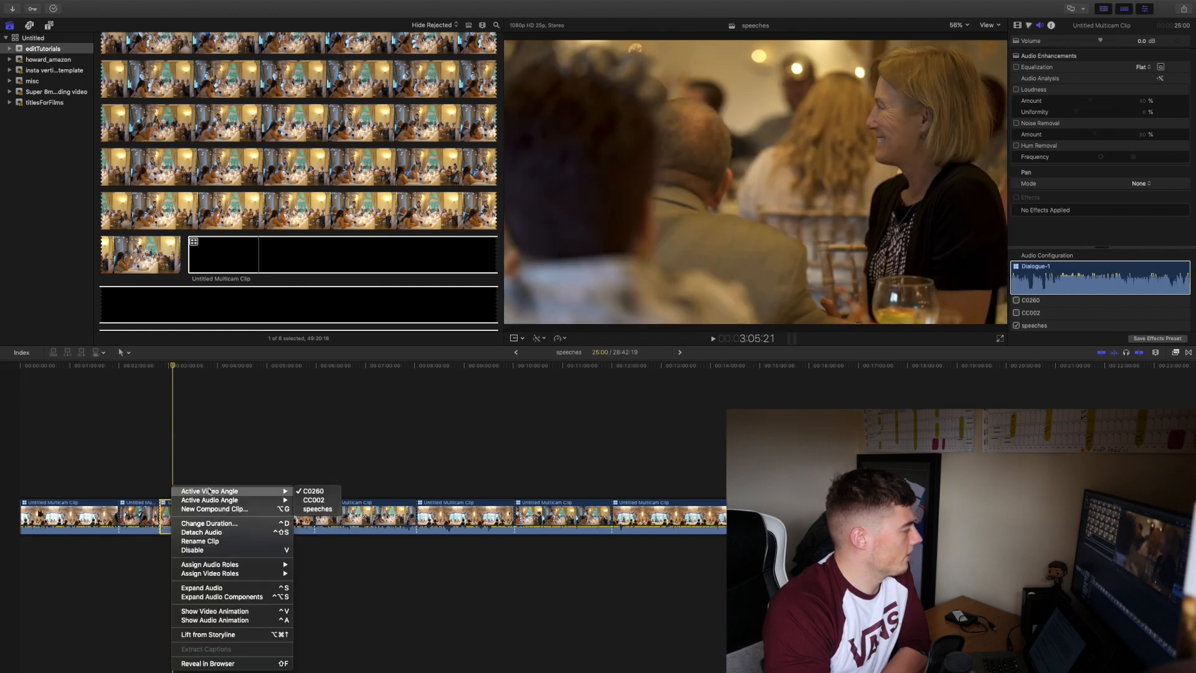
pyautogui.click(312, 501)
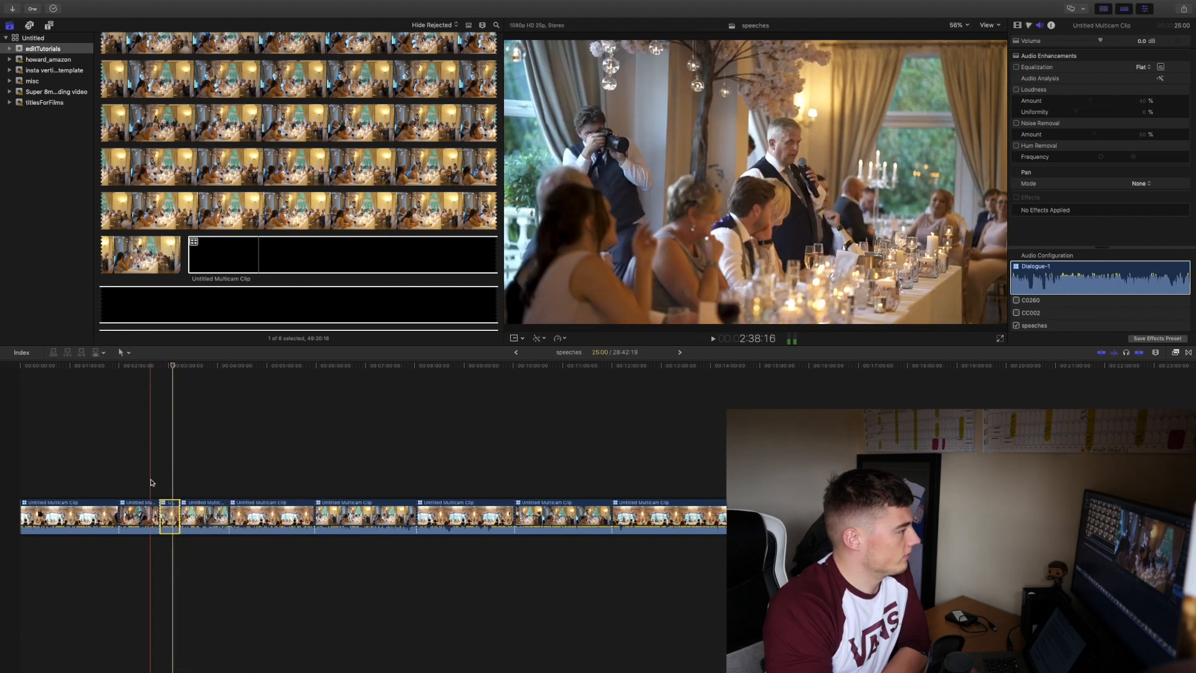
# Play the edit from about 2:38 across the cut into the split-off 25-second passage
pyautogui.press('super+equal')
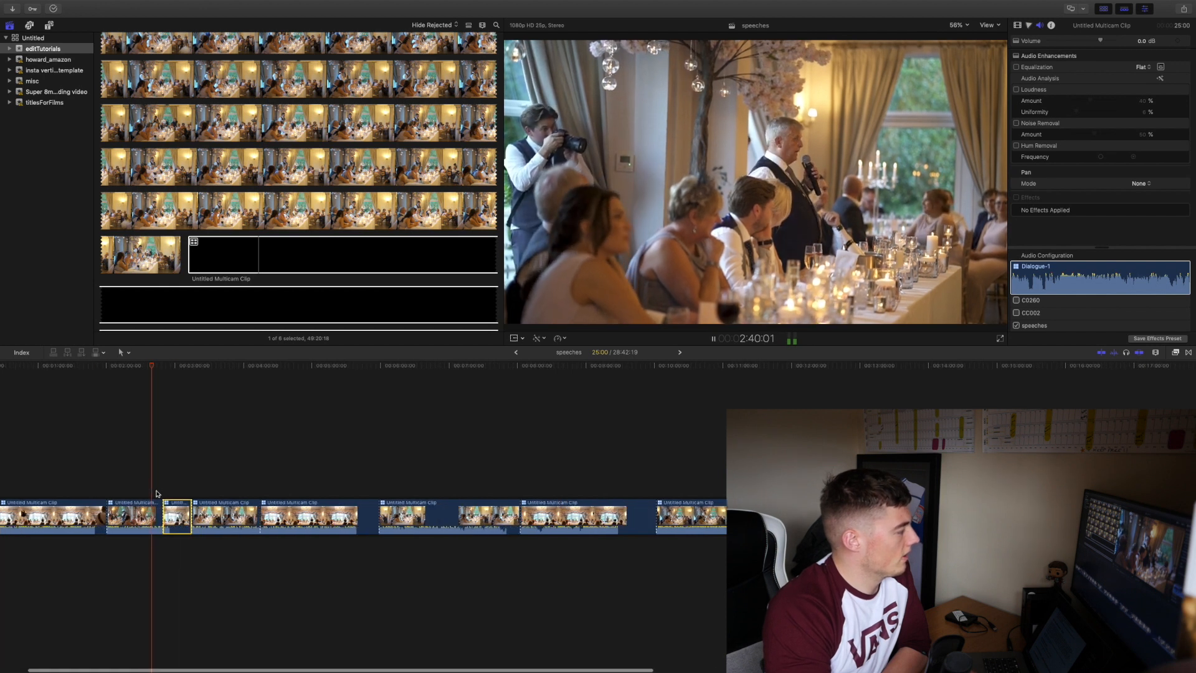
pyautogui.scroll(1, 157, 488)
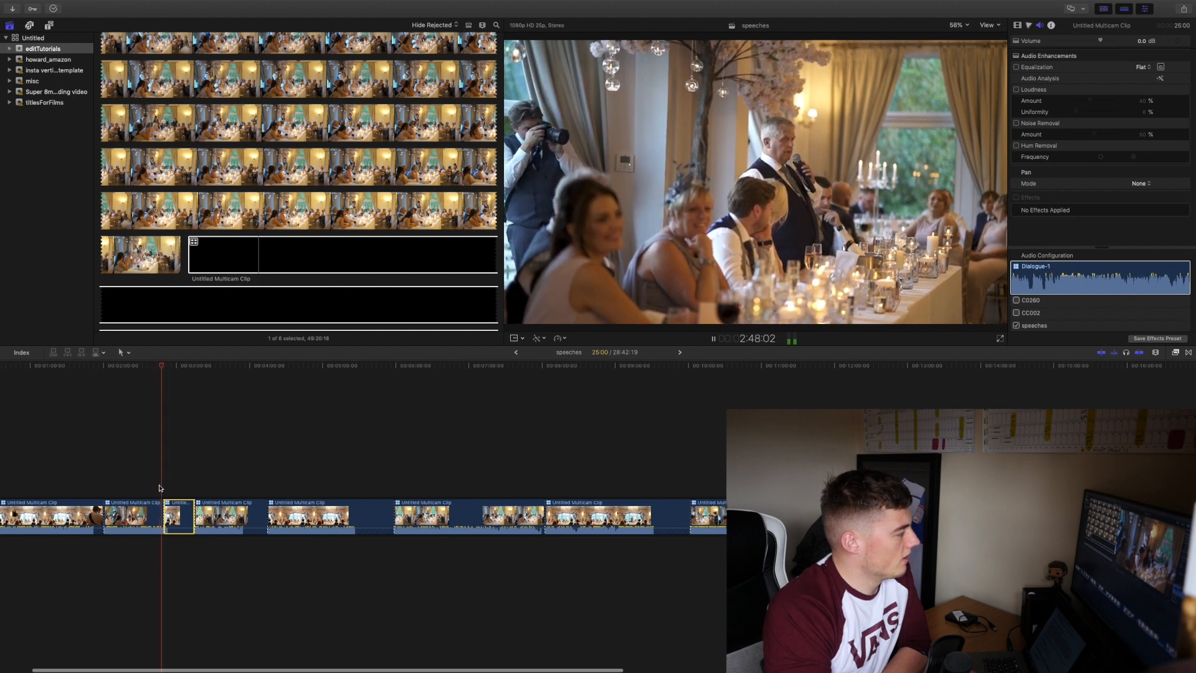
pyautogui.scroll(1, 158, 488)
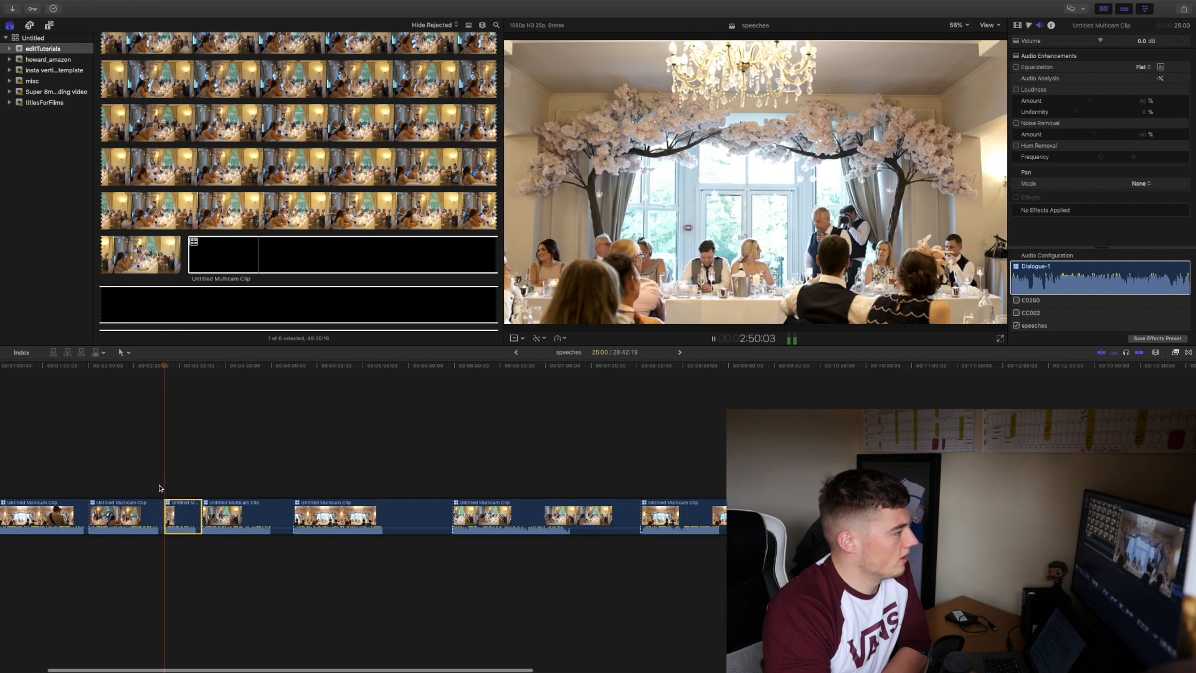
pyautogui.press('space')
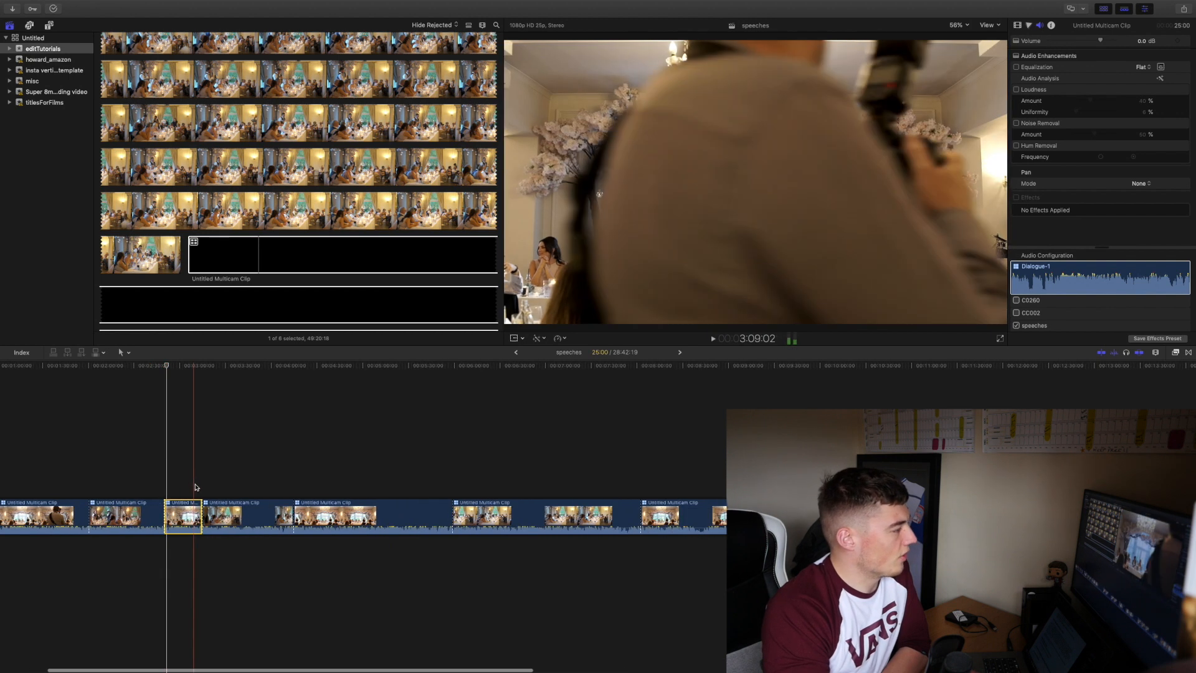
# Roll the split-off passage's end cut later so it lasts about 31 seconds, play across the new cut and select the passage
pyautogui.moveTo(202, 511); pyautogui.dragTo(210, 509)
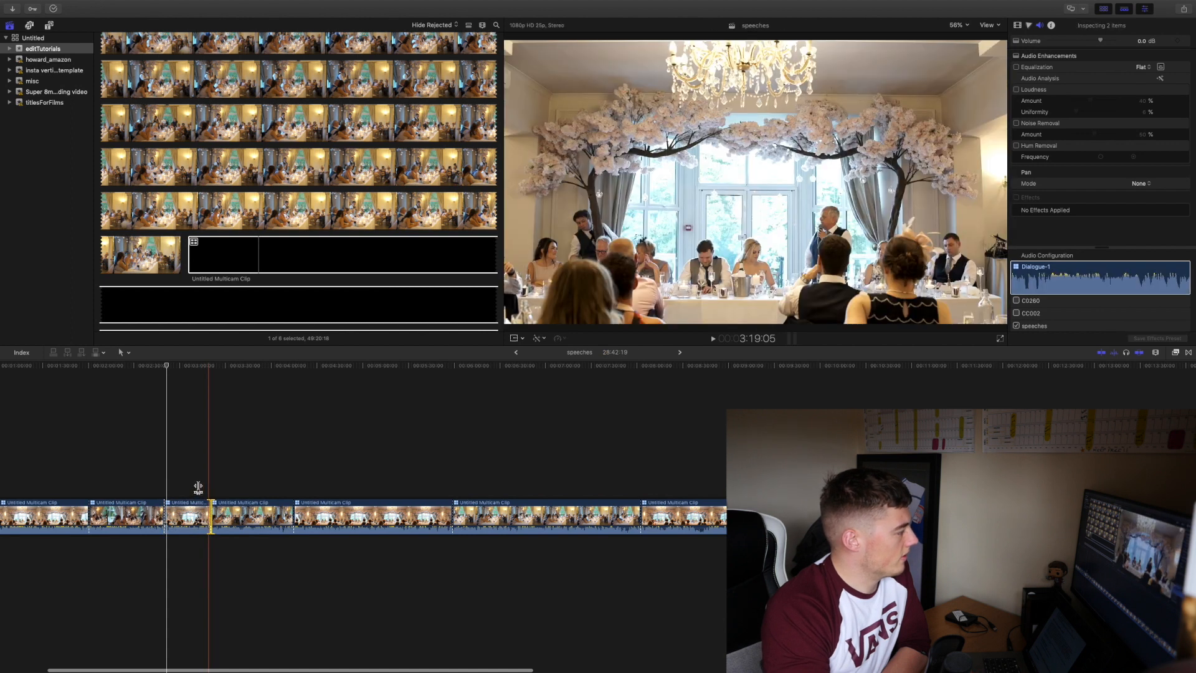
pyautogui.press('space')
pyautogui.press('super+equal')
pyautogui.press('super+equal')
pyautogui.press('super+minus')
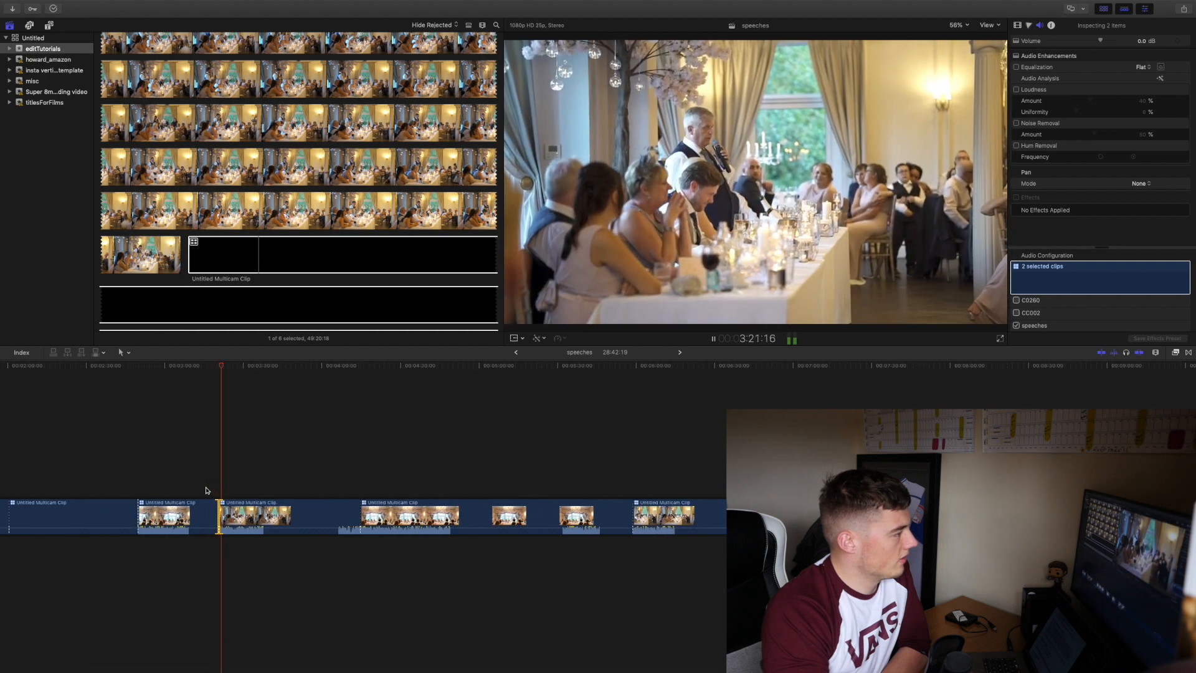
pyautogui.press('super+minus')
pyautogui.press('space')
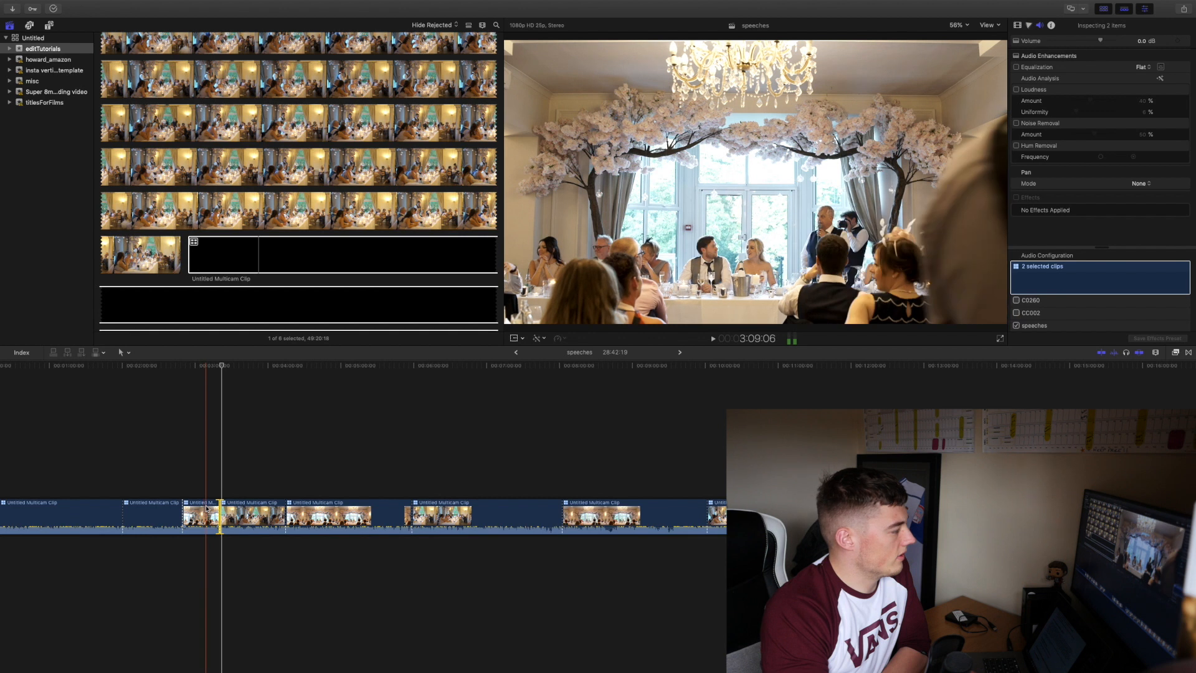
pyautogui.click(205, 509)
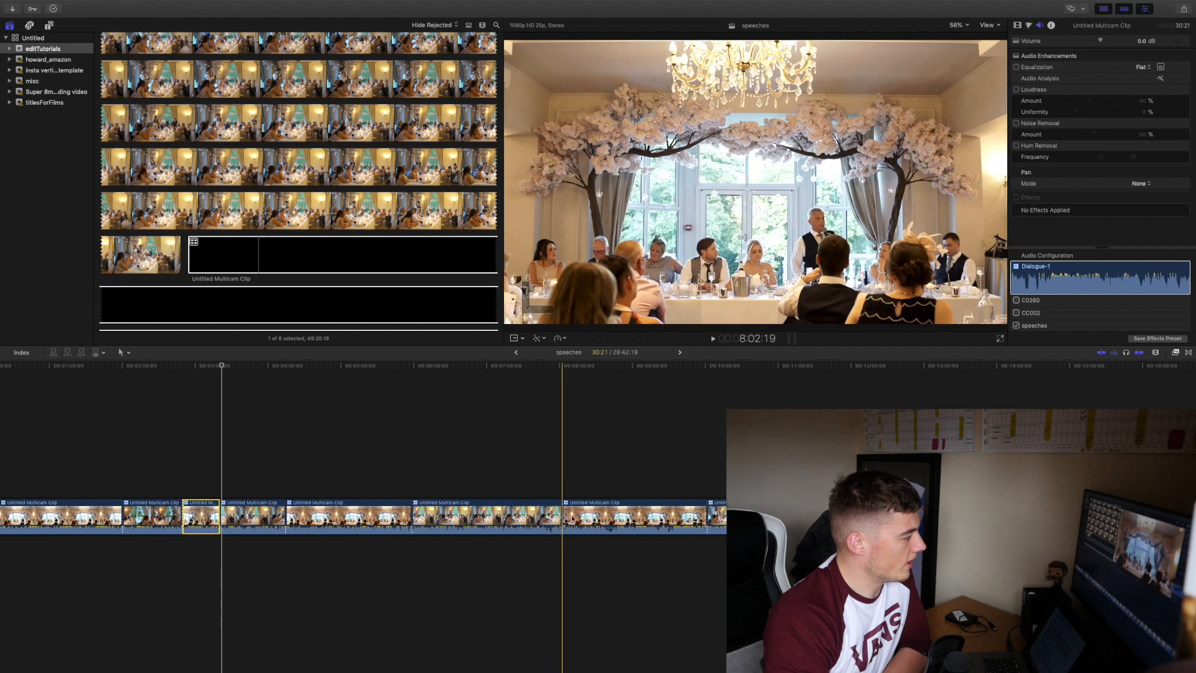
# Skim the rest of the multicam edit to about 23:00, placing the playhead at the cut near 10:01
pyautogui.hscroll(5, 572, 519)
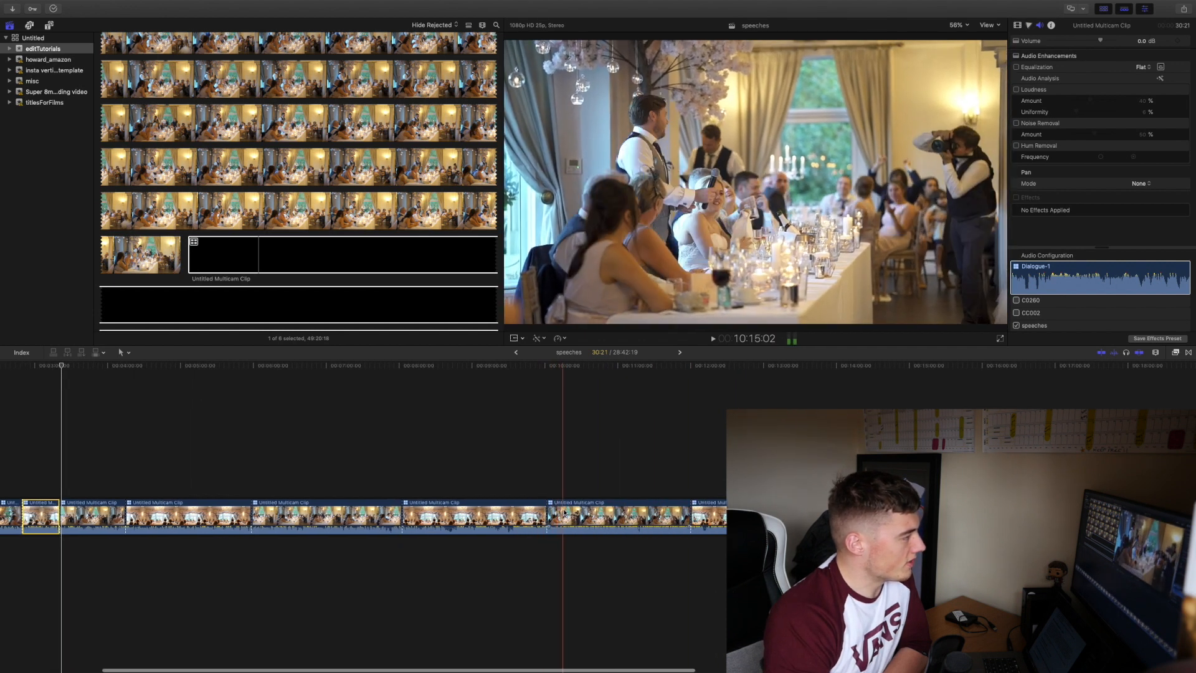
pyautogui.press('super+minus')
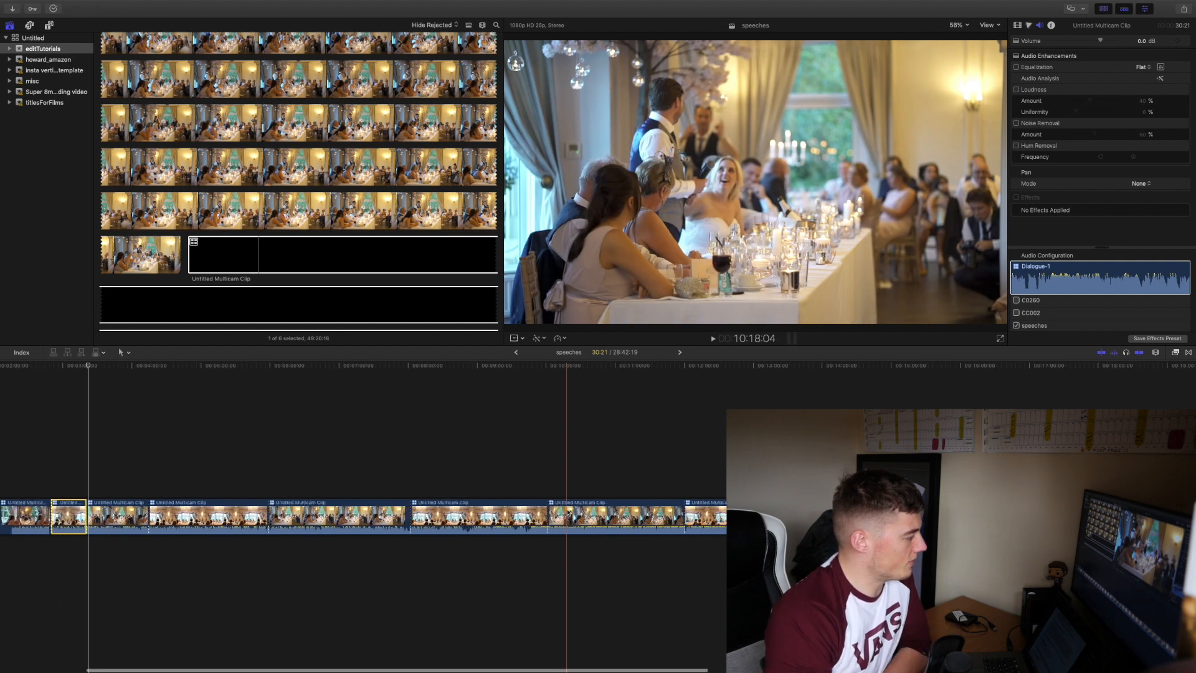
pyautogui.click(550, 496)
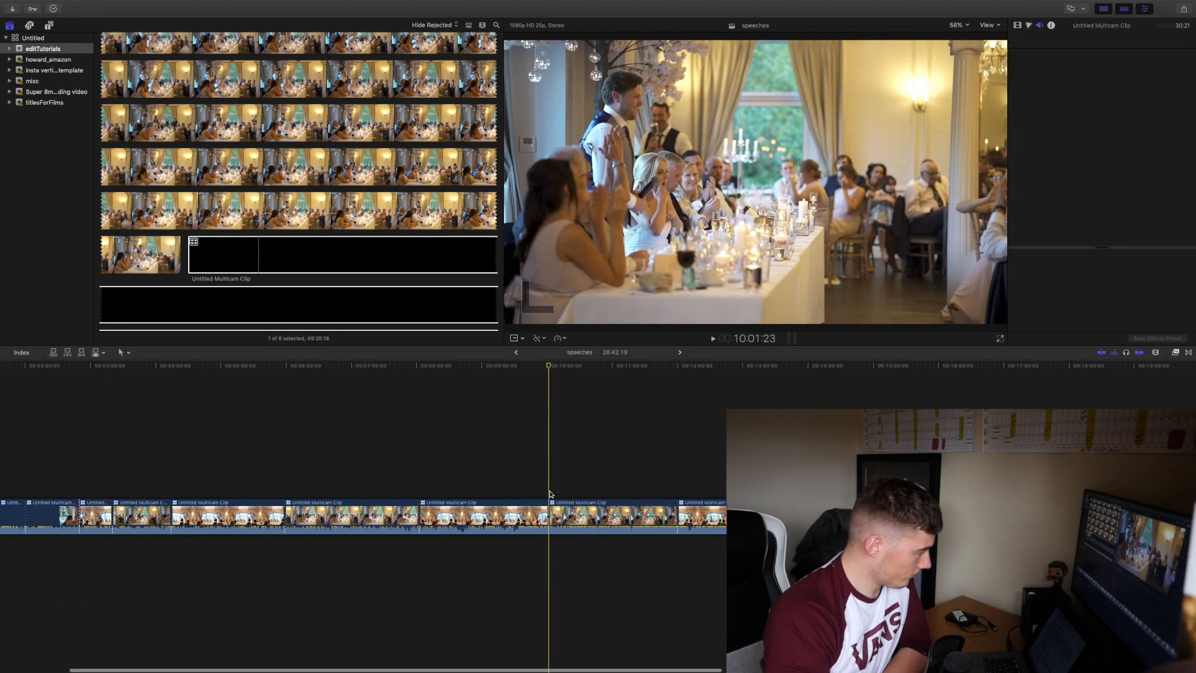
pyautogui.press('super+minus')
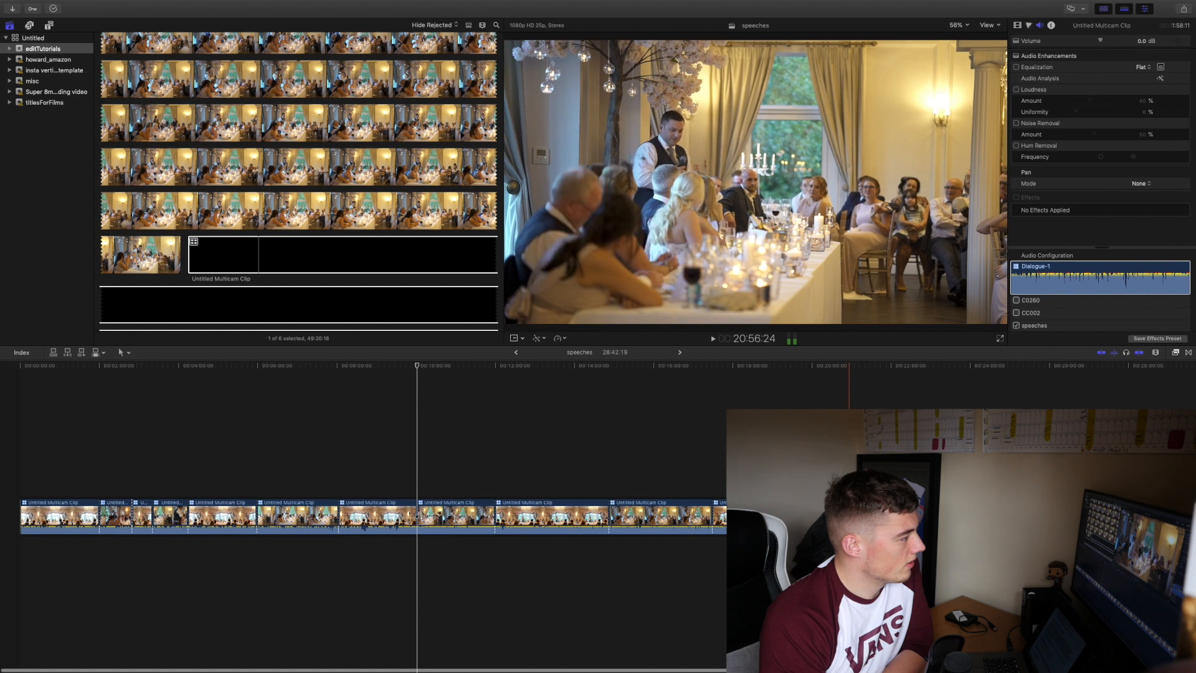
pyautogui.hscroll(2, 817, 386)
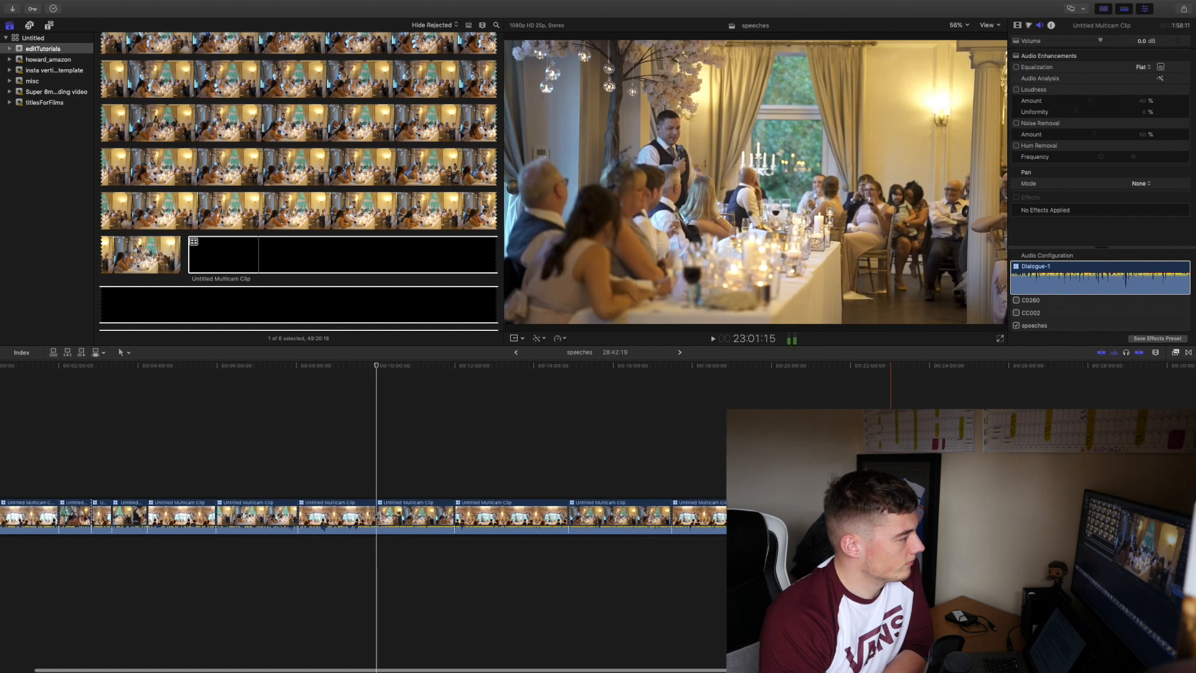